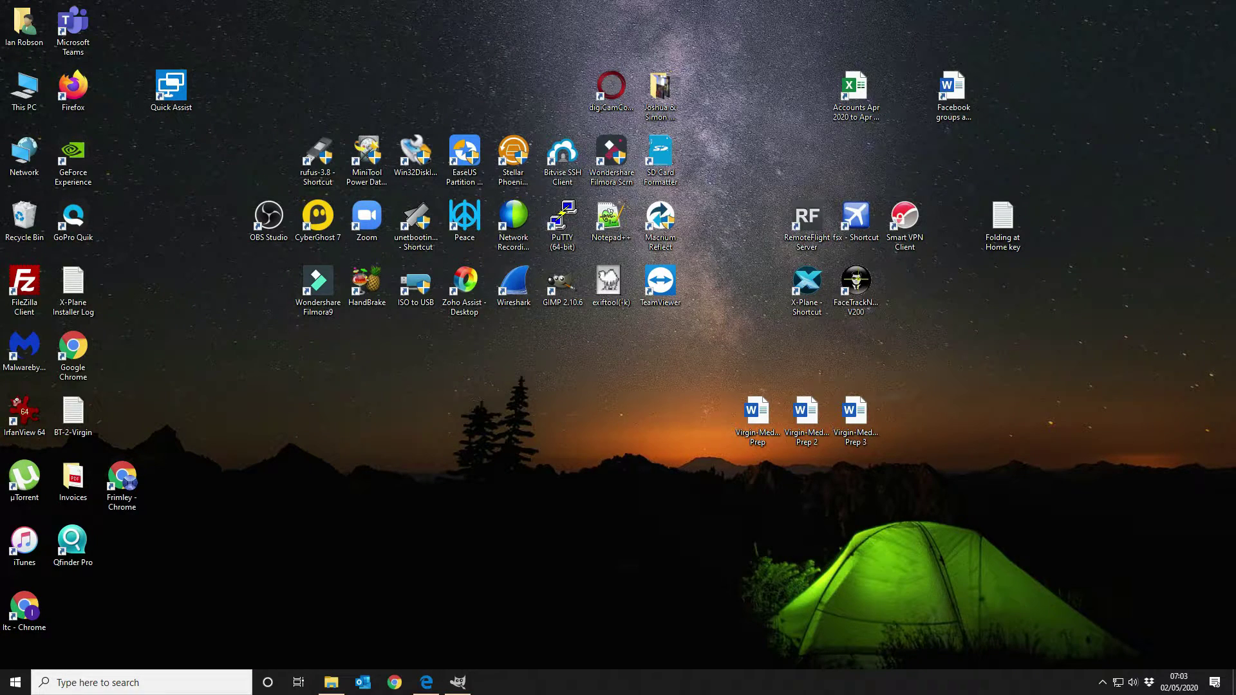
Step: Switch to GIMP and create a new 1920 × 1080 px image filled with transparency, repositioning its window beside the docks
{"action": "left_click", "coordinate": [457, 682]}
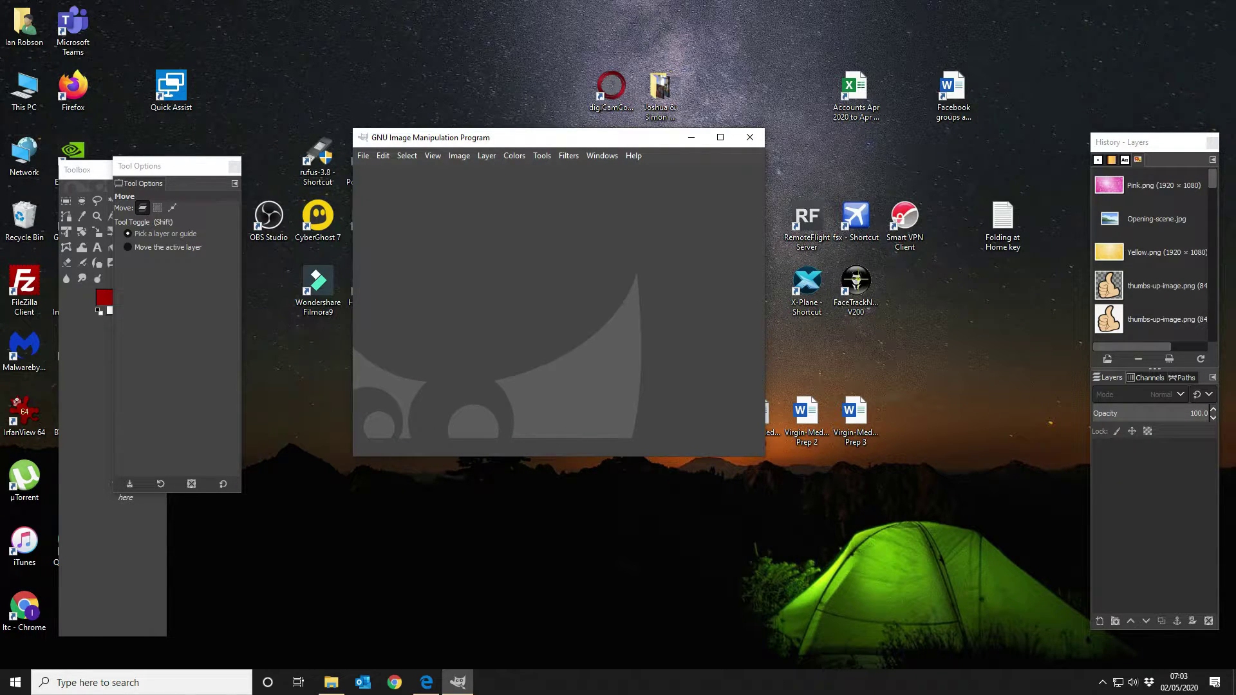
{"action": "left_click", "coordinate": [363, 156]}
{"action": "left_click", "coordinate": [386, 172]}
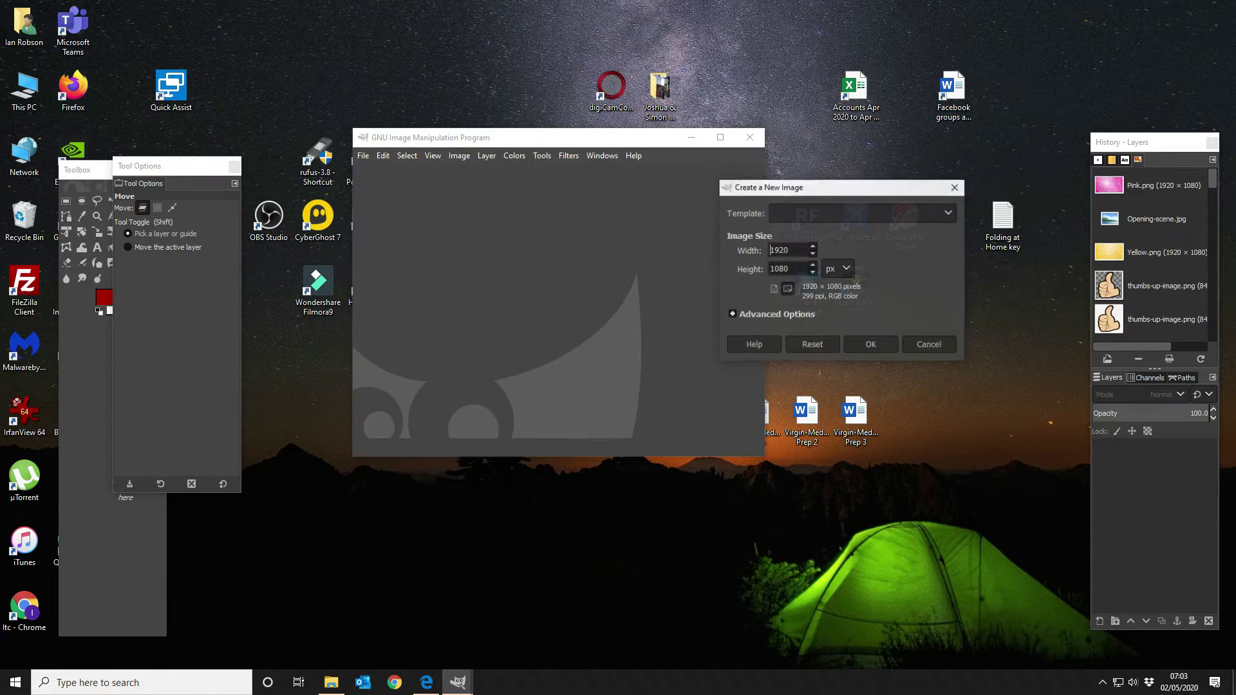
{"action": "left_click", "coordinate": [758, 315]}
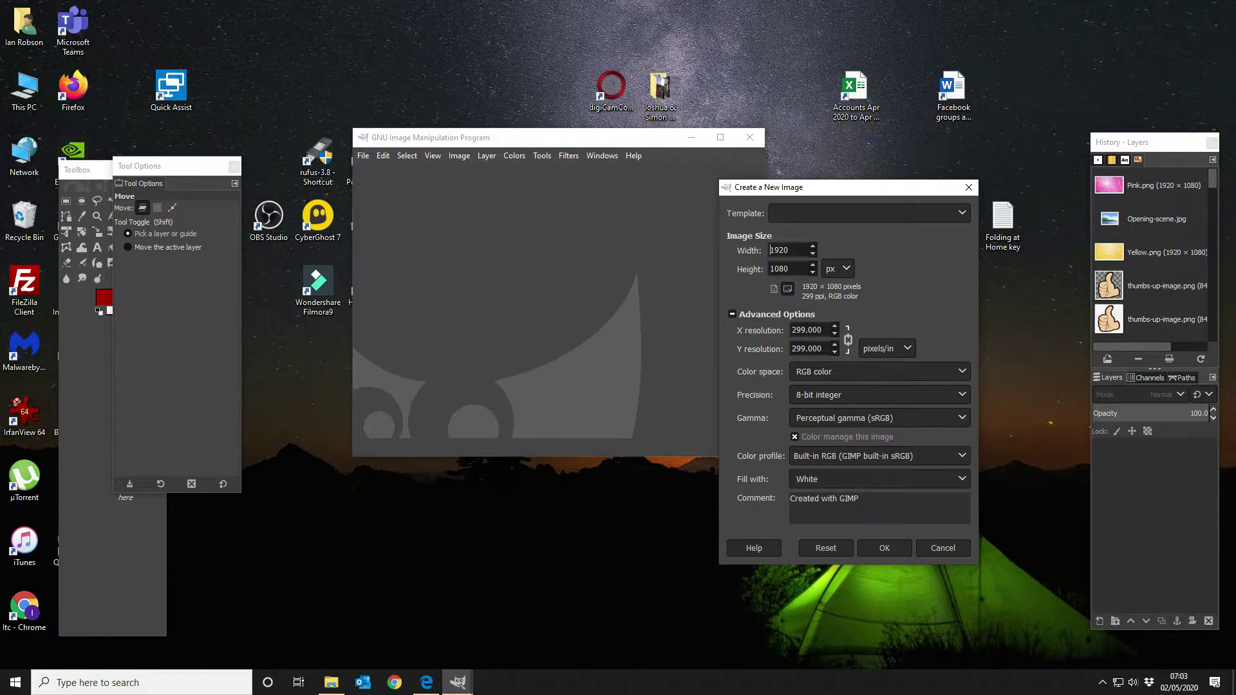
{"action": "left_click", "coordinate": [878, 479]}
{"action": "left_click", "coordinate": [834, 497]}
{"action": "key", "text": "Return"}
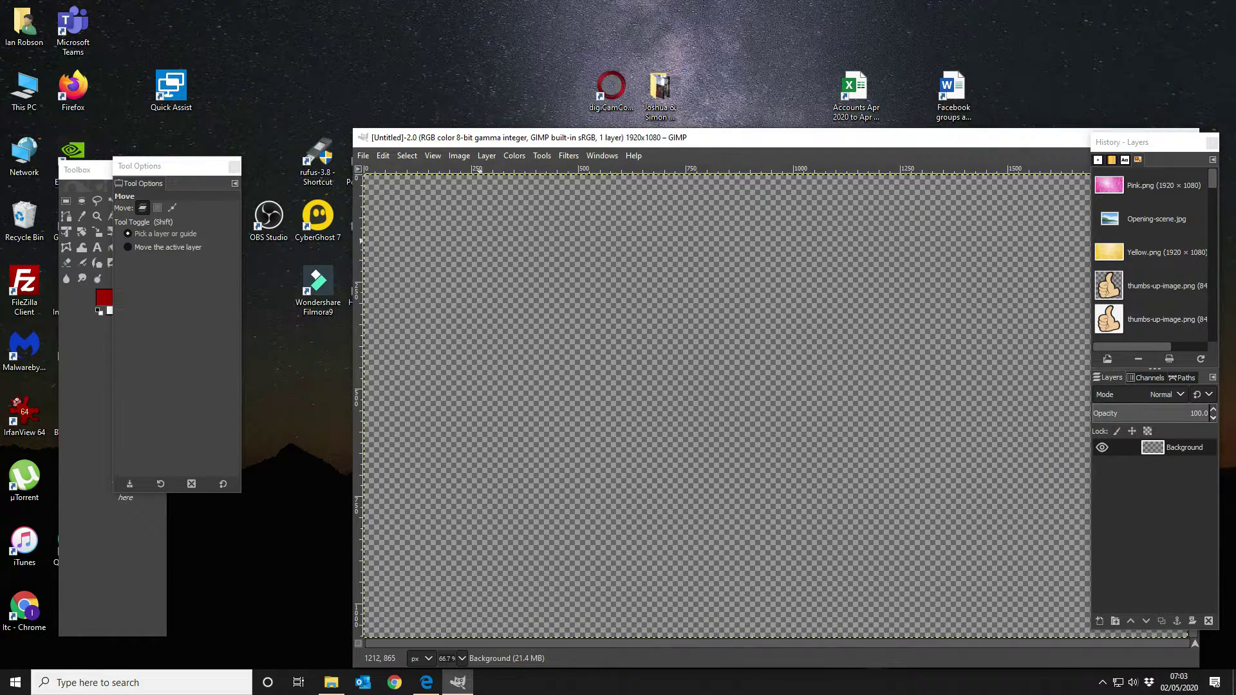
{"action": "left_click_drag", "start_coordinate": [763, 143], "coordinate": [649, 64]}
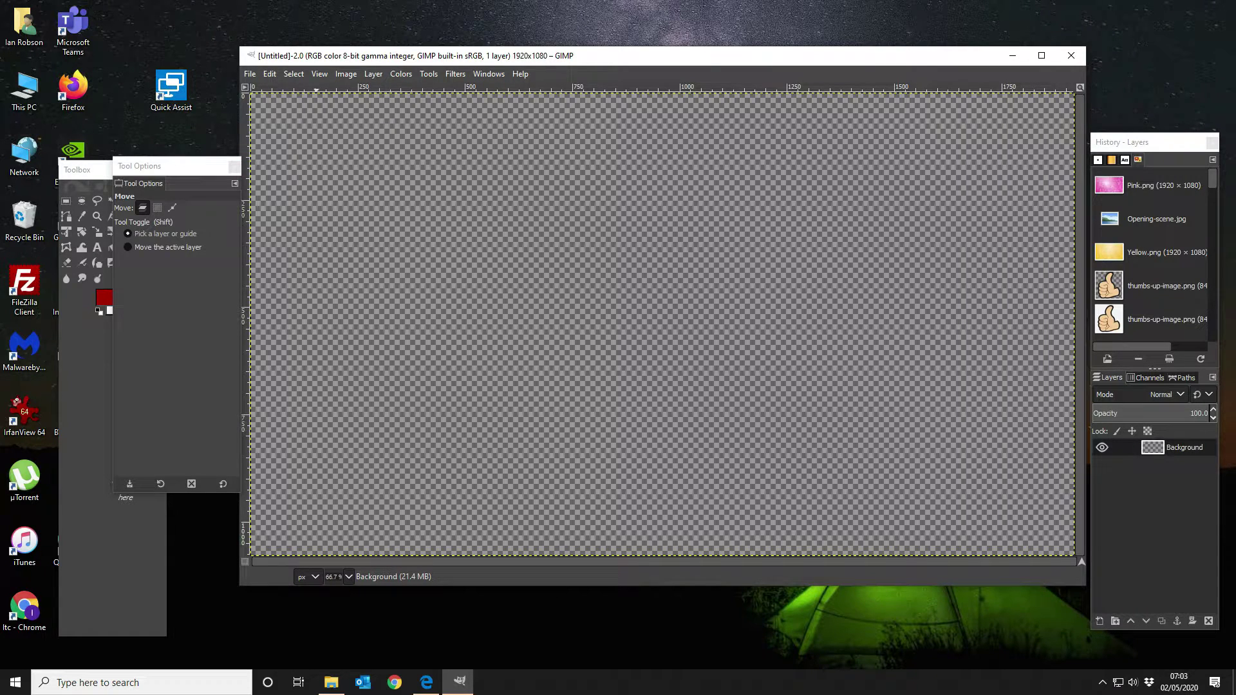
Step: Fill the entire transparent canvas with the dark red foreground colour using Bucket Fill
{"action": "left_click", "coordinate": [85, 170]}
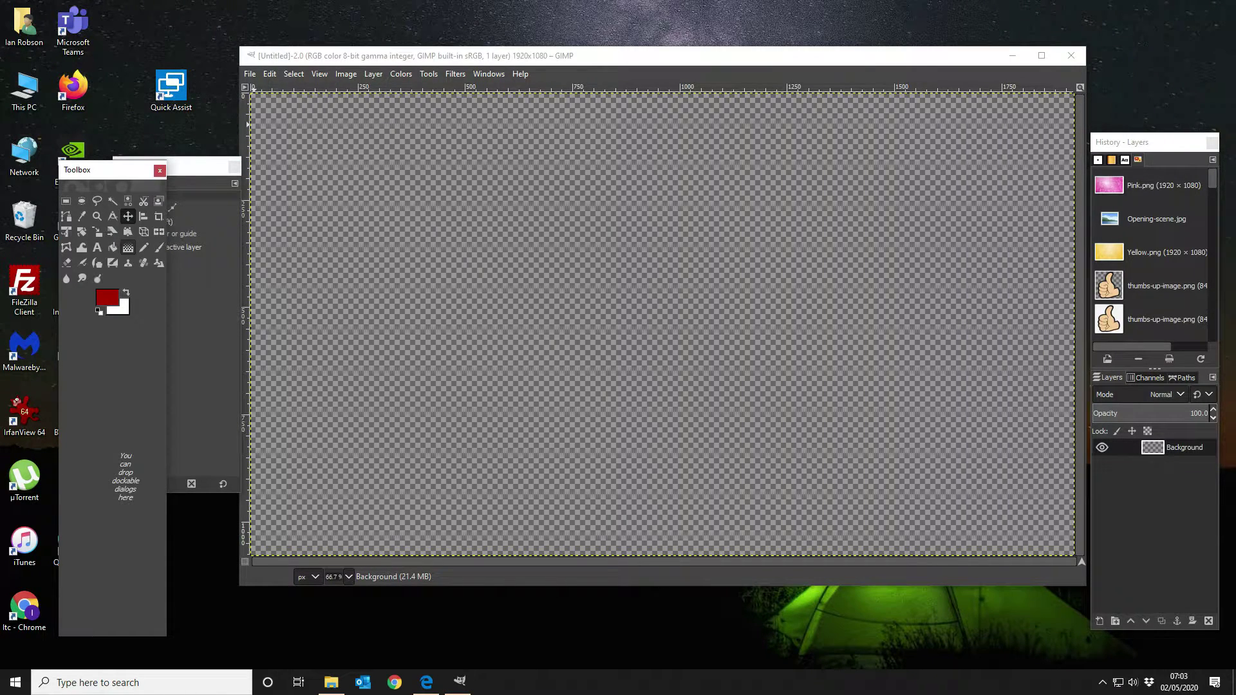
{"action": "left_click", "coordinate": [113, 247]}
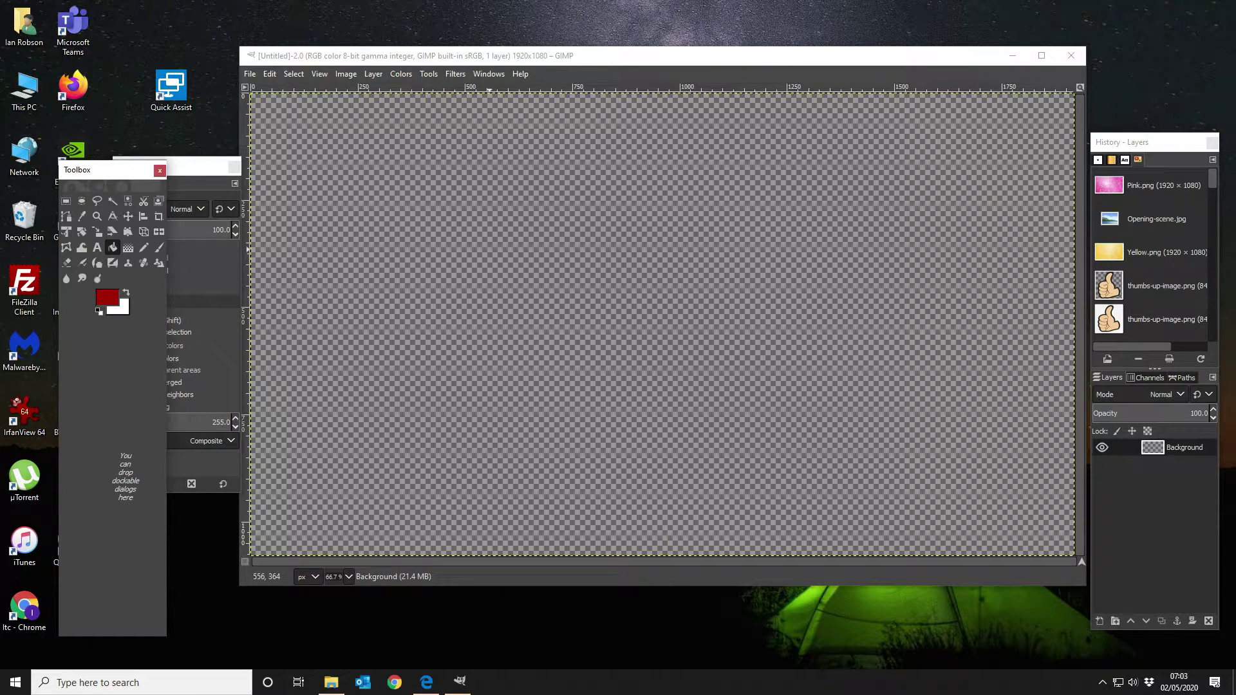
{"action": "left_click", "coordinate": [490, 249]}
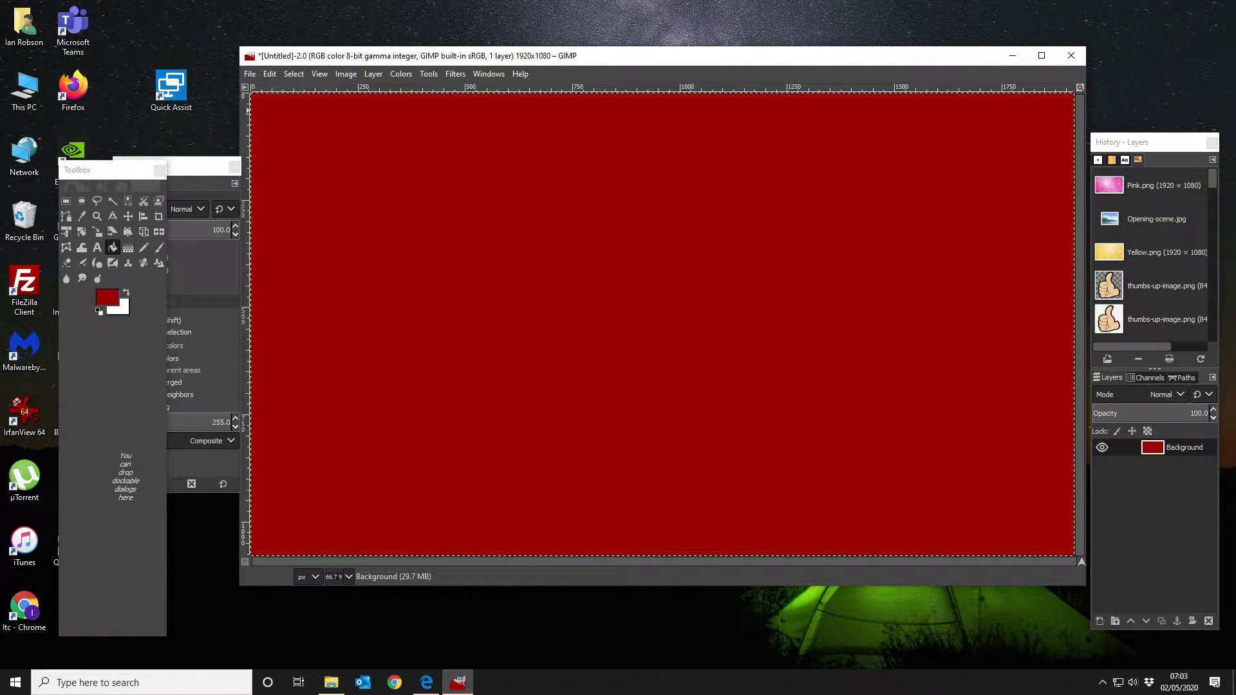
Step: Cut a fixed-size 800 × 800 px square out of the red fill in the image's upper left, at about 62, 46
{"action": "left_click", "coordinate": [66, 201]}
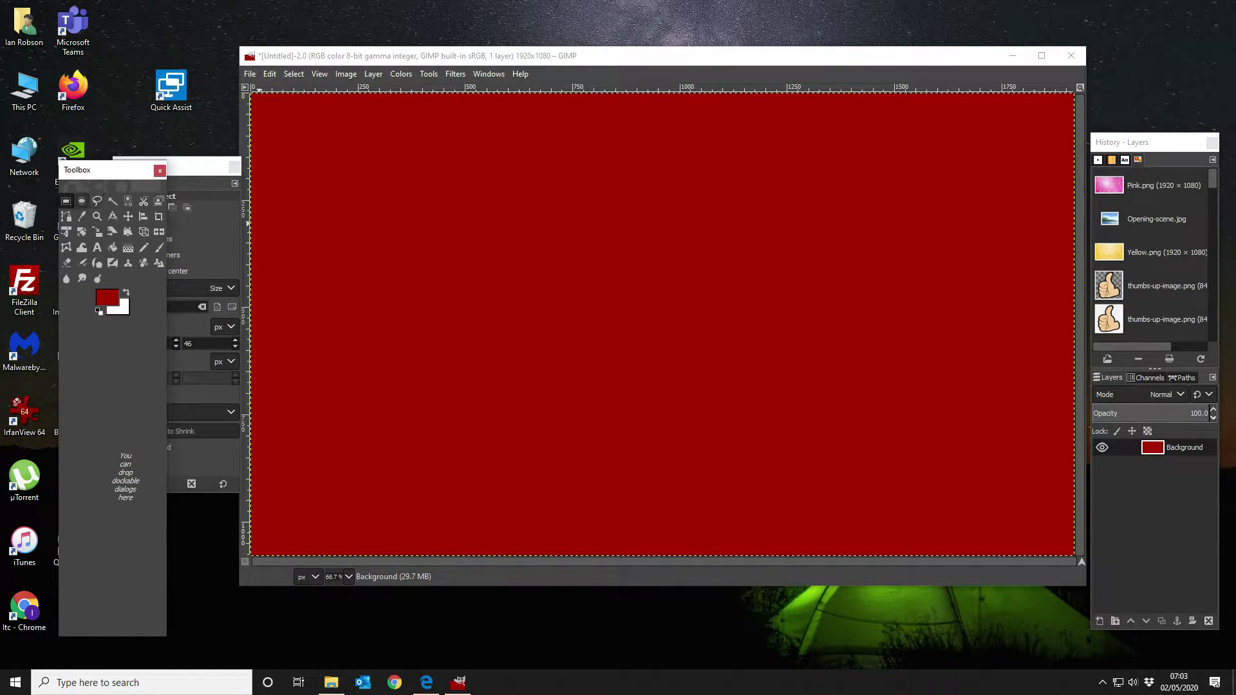
{"action": "left_click", "coordinate": [196, 166]}
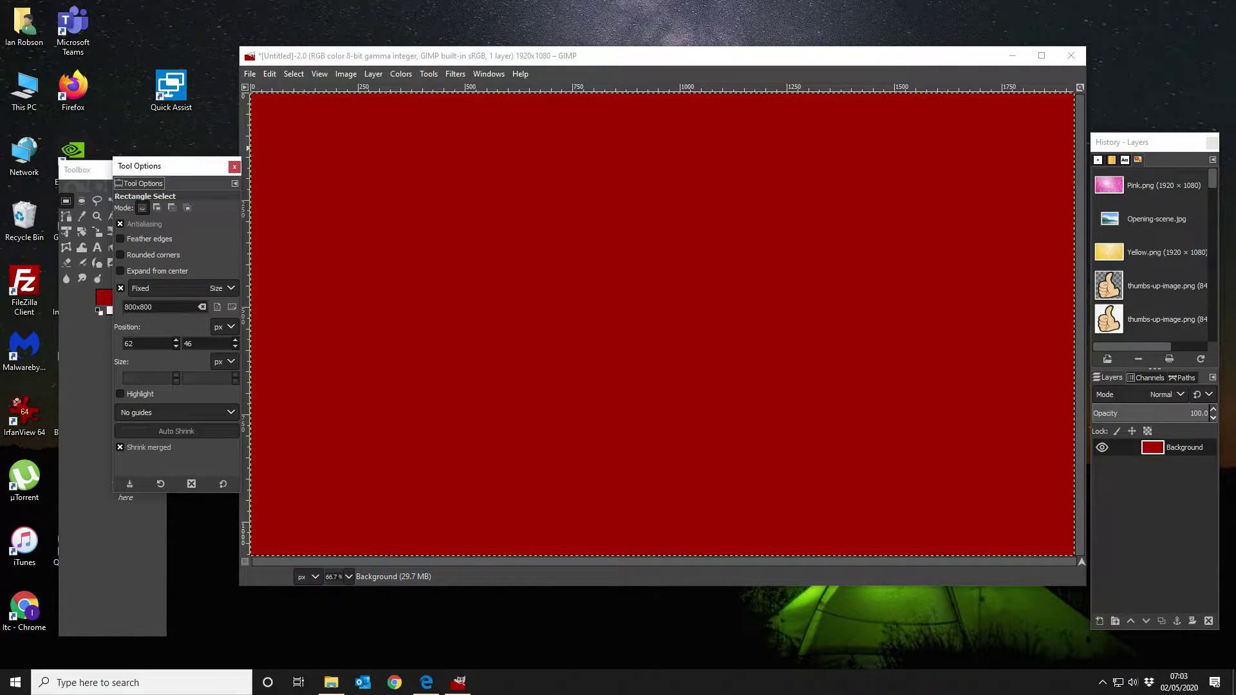
{"action": "left_click_drag", "start_coordinate": [409, 188], "coordinate": [448, 284]}
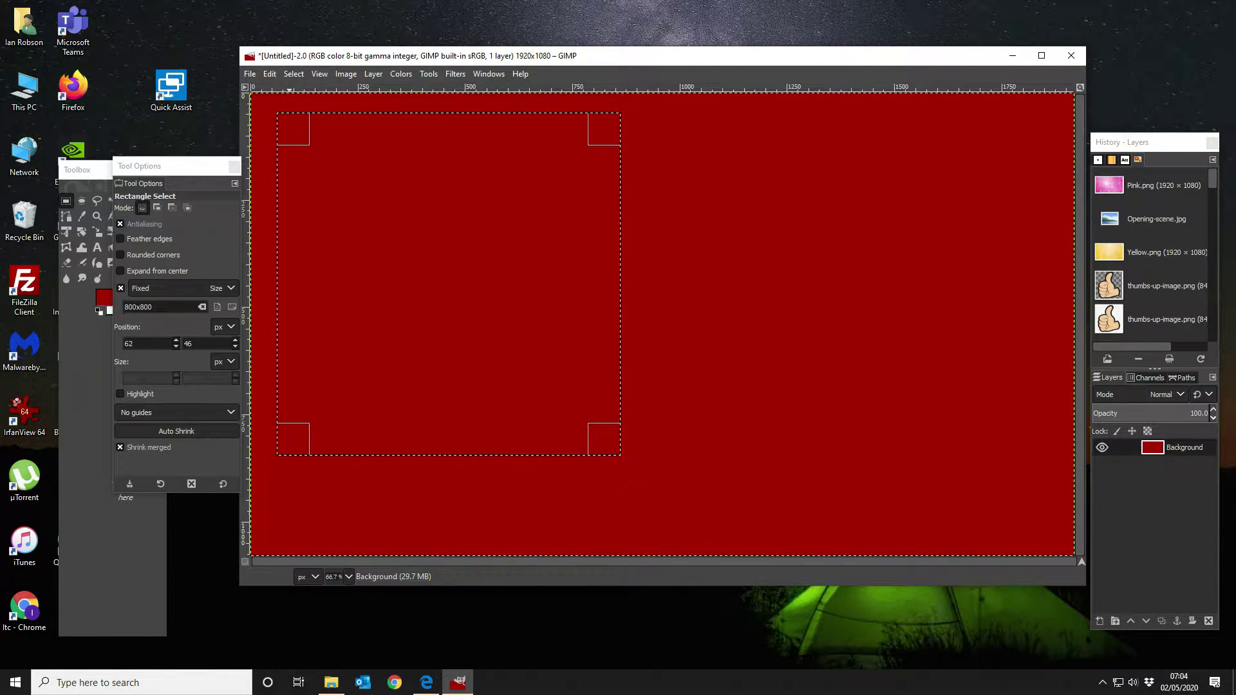
{"action": "left_click", "coordinate": [270, 73]}
{"action": "left_click", "coordinate": [286, 161]}
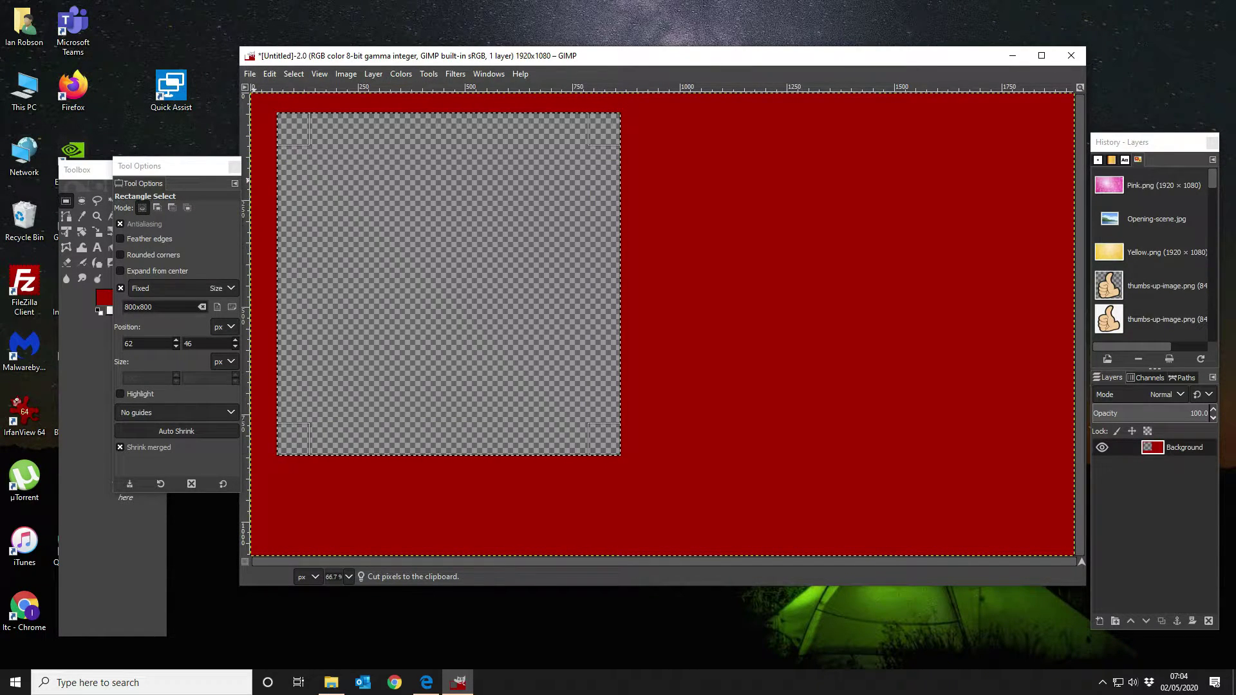
Step: Cut a second 800 × 800 px square out of the red fill in the image's upper right, at about 1060, 49
{"action": "left_click_drag", "start_coordinate": [811, 139], "coordinate": [871, 285]}
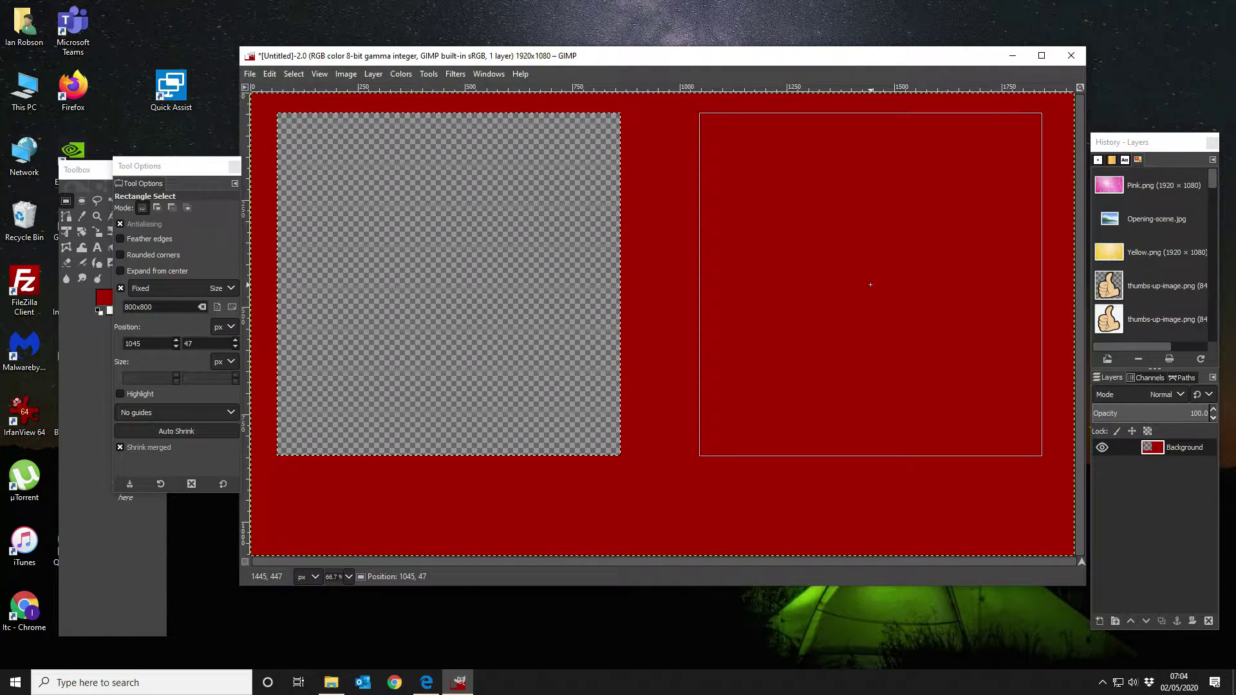
{"action": "left_click_drag", "start_coordinate": [870, 284], "coordinate": [877, 285]}
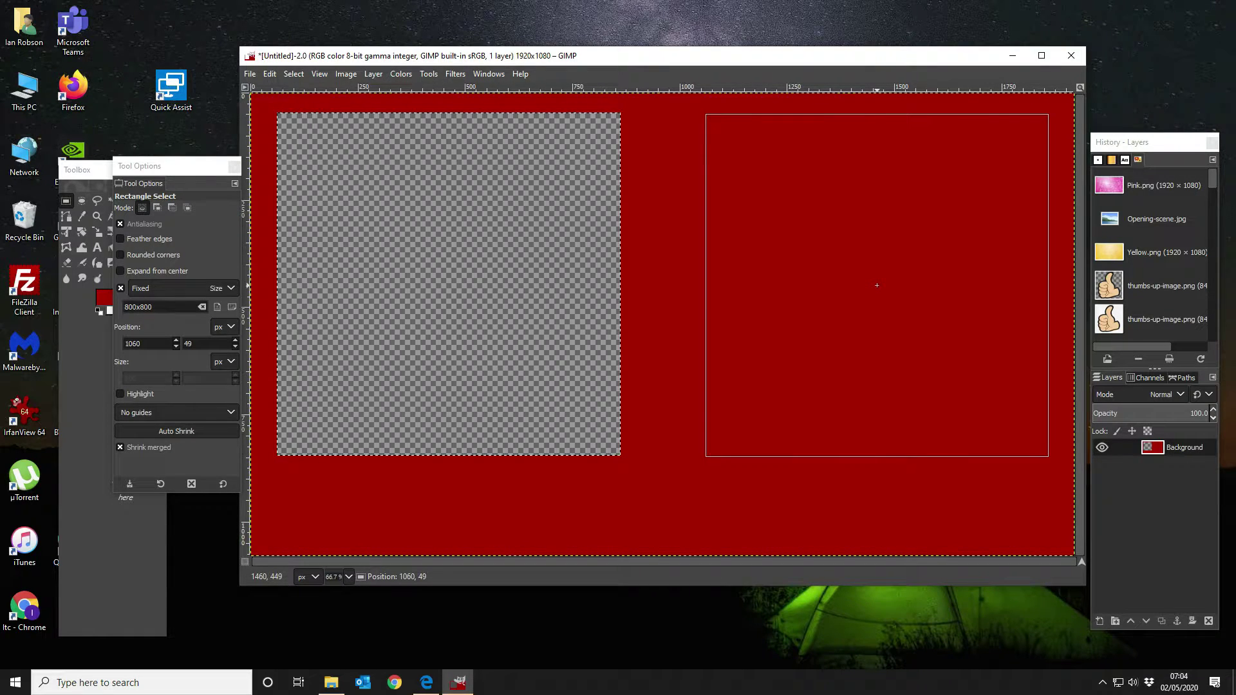
{"action": "left_click_drag", "start_coordinate": [877, 286], "coordinate": [877, 285]}
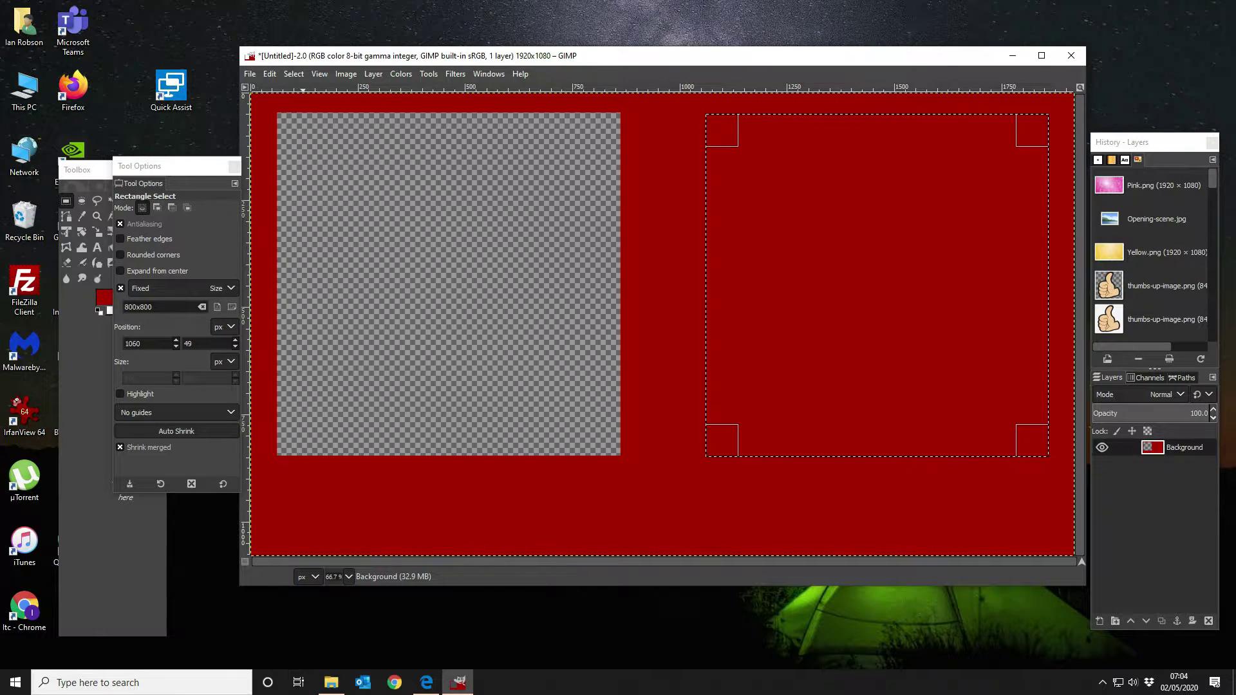
{"action": "key", "text": "alt+e"}
{"action": "key", "text": "Down"}
{"action": "key", "text": "Down"}
{"action": "key", "text": "Down"}
{"action": "key", "text": "Up"}
{"action": "key", "text": "Return"}
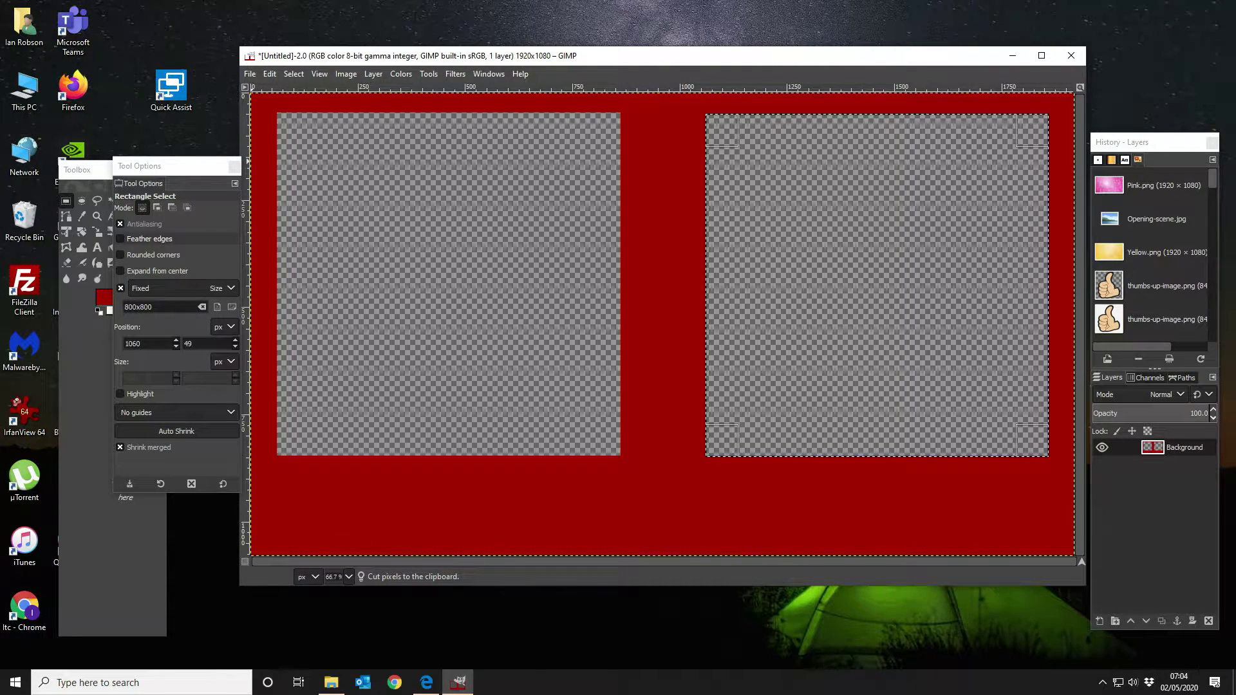
Step: Turn off the fixed selection size and fill a rectangle of about 1801 × 147 px below both cut-outs with white
{"action": "left_click", "coordinate": [121, 289]}
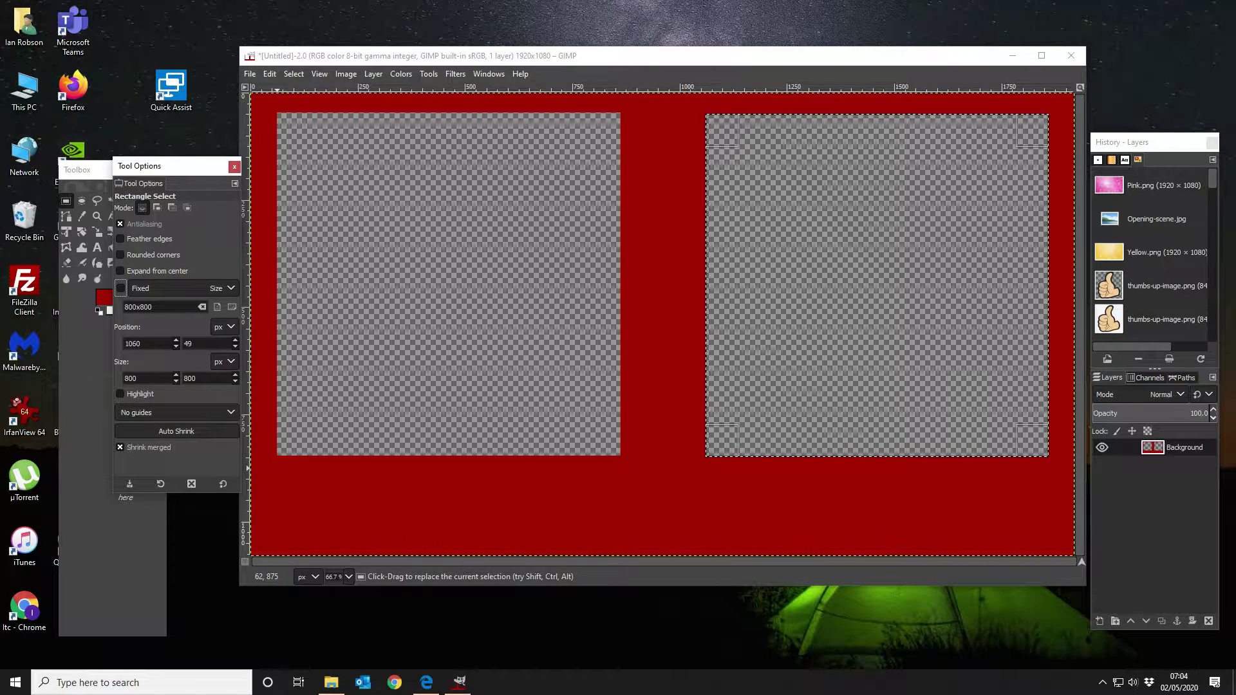
{"action": "left_click", "coordinate": [277, 468]}
{"action": "left_click_drag", "start_coordinate": [277, 468], "coordinate": [1051, 530]}
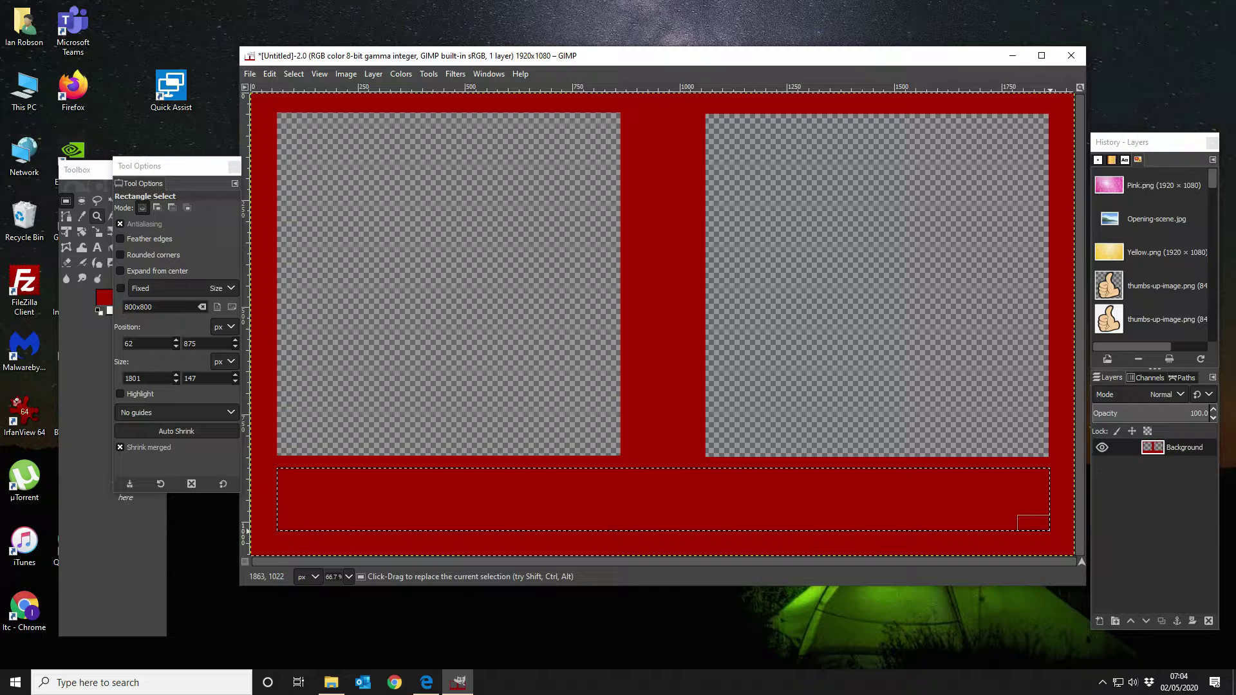
{"action": "left_click", "coordinate": [83, 170]}
{"action": "left_click", "coordinate": [126, 292]}
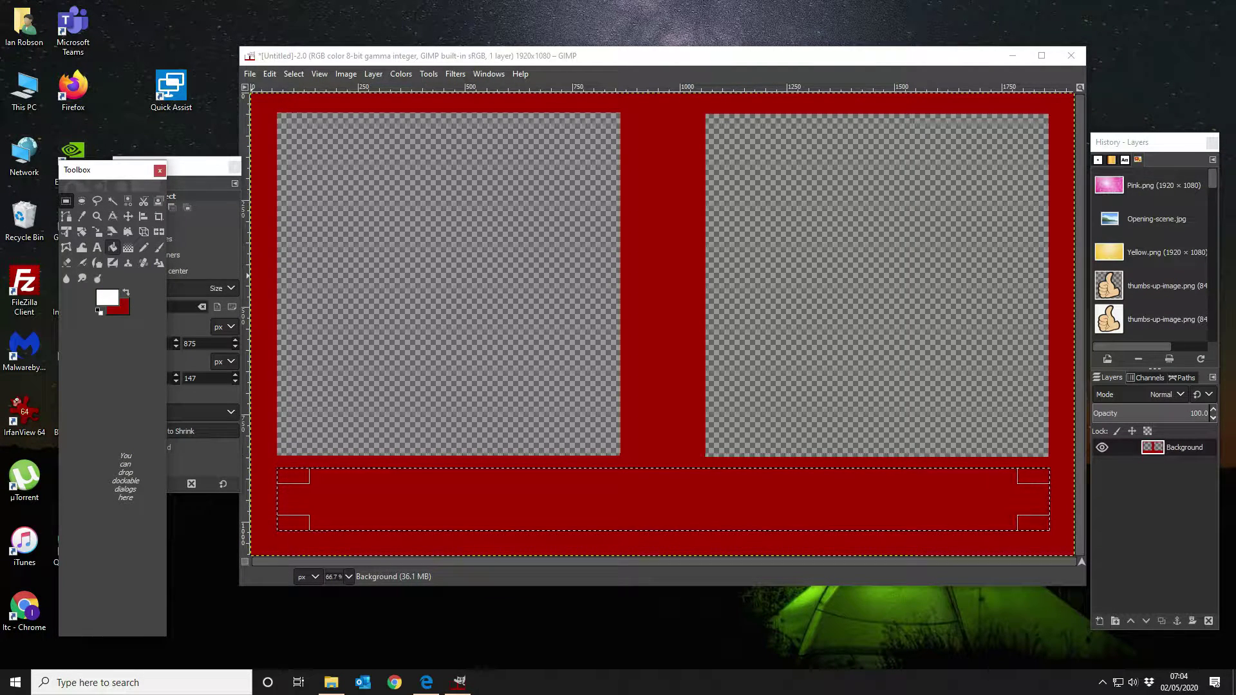
{"action": "left_click", "coordinate": [112, 247]}
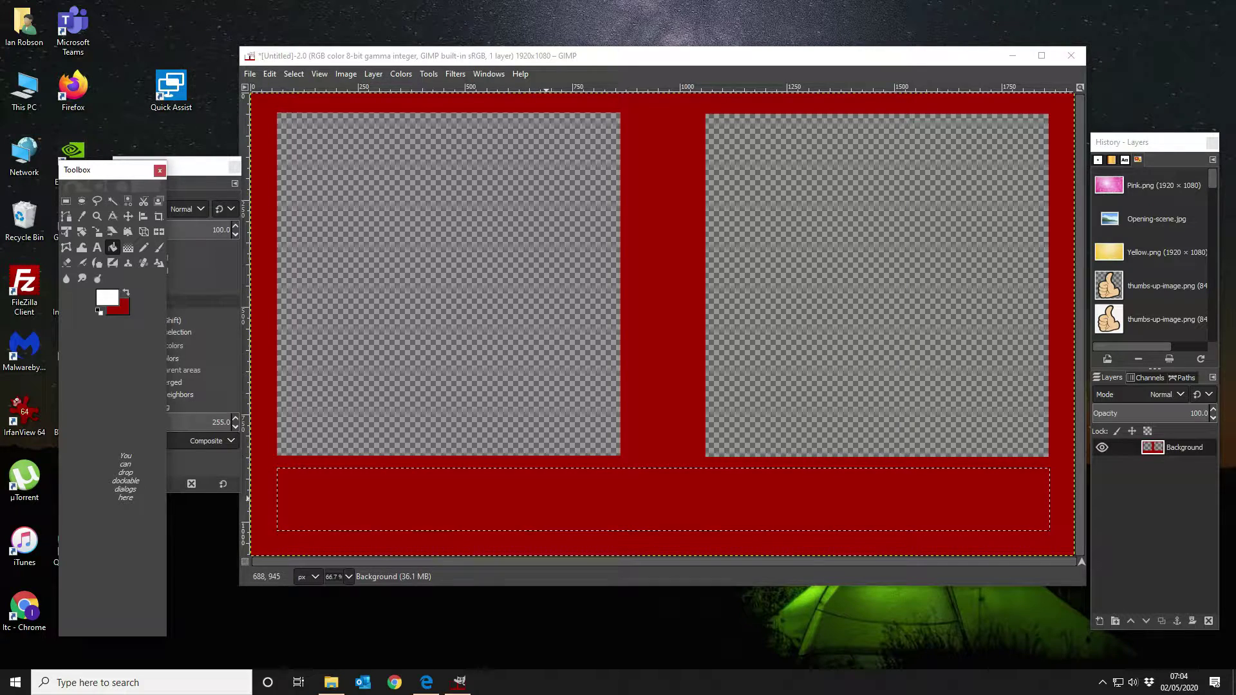
{"action": "left_click", "coordinate": [547, 499]}
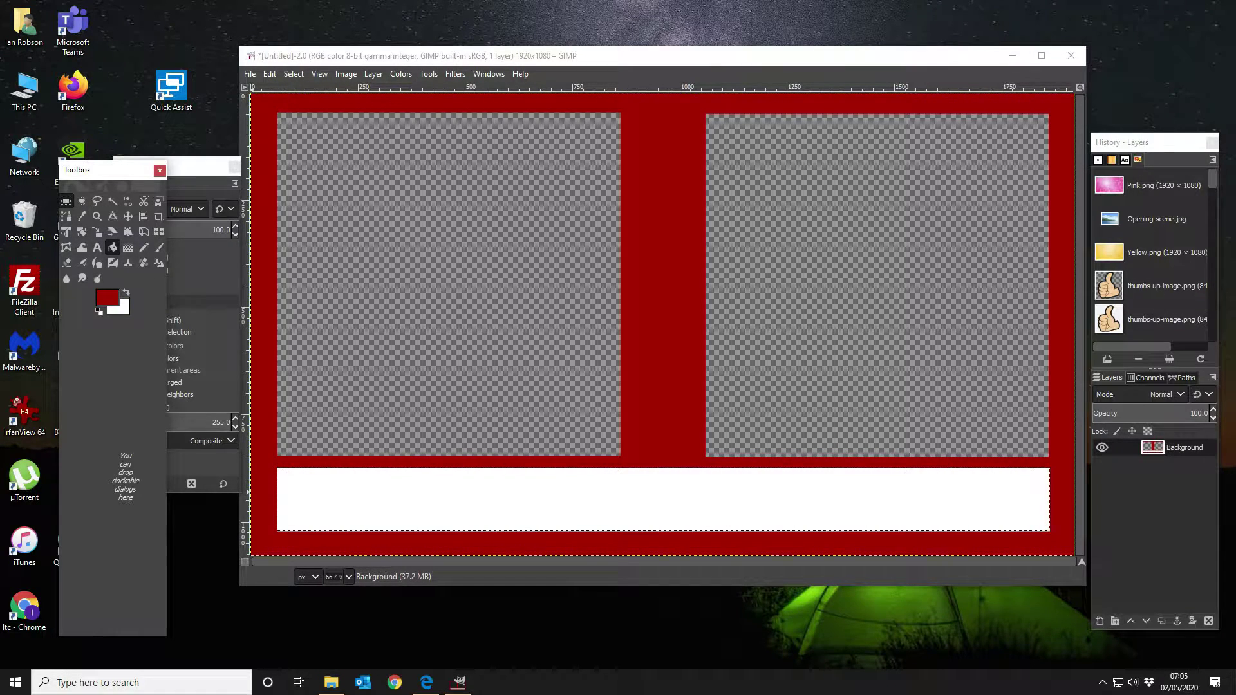
Step: Fill a rectangle of about 775 × 116 px inside the left part of the white strip with dark red
{"action": "left_click", "coordinate": [66, 200]}
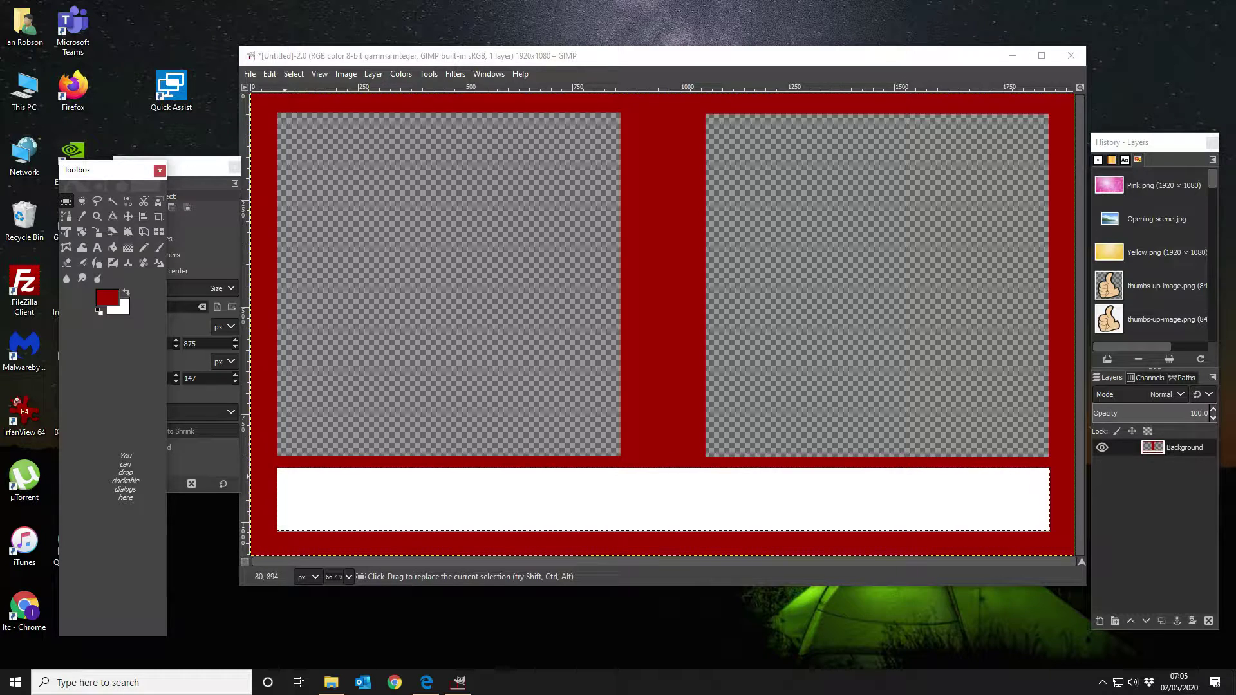
{"action": "left_click_drag", "start_coordinate": [283, 474], "coordinate": [622, 523]}
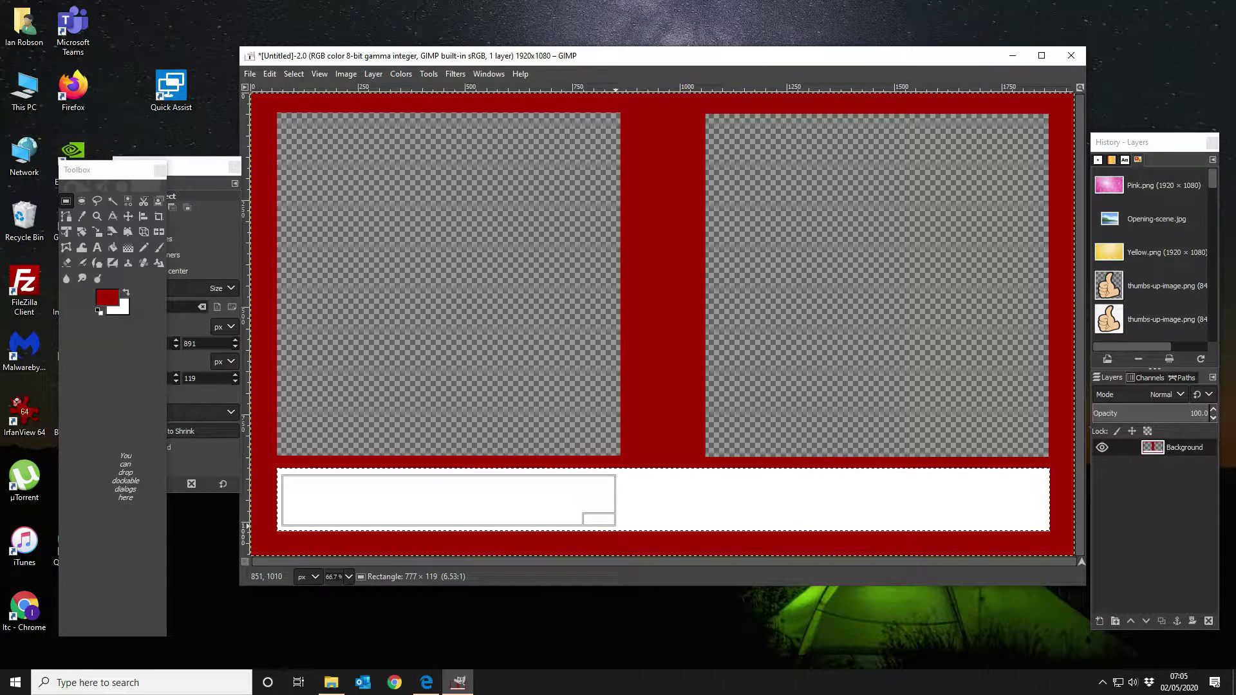
{"action": "left_click_drag", "start_coordinate": [616, 526], "coordinate": [615, 525]}
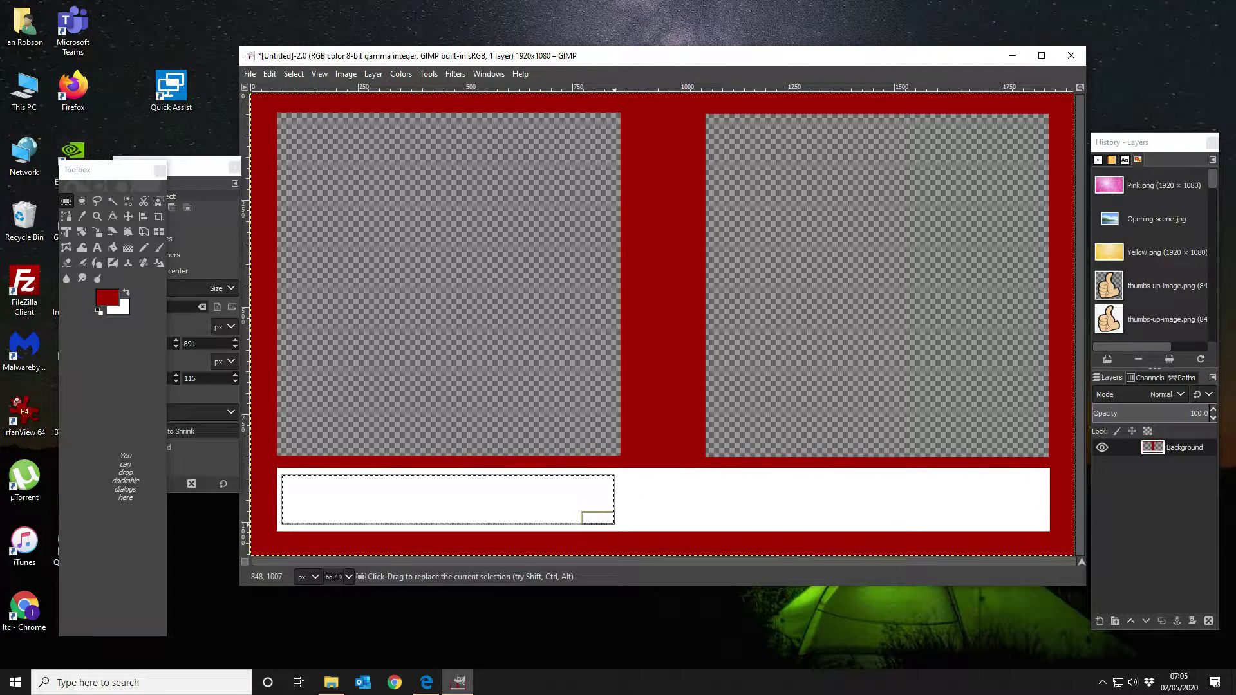
{"action": "left_click", "coordinate": [113, 247]}
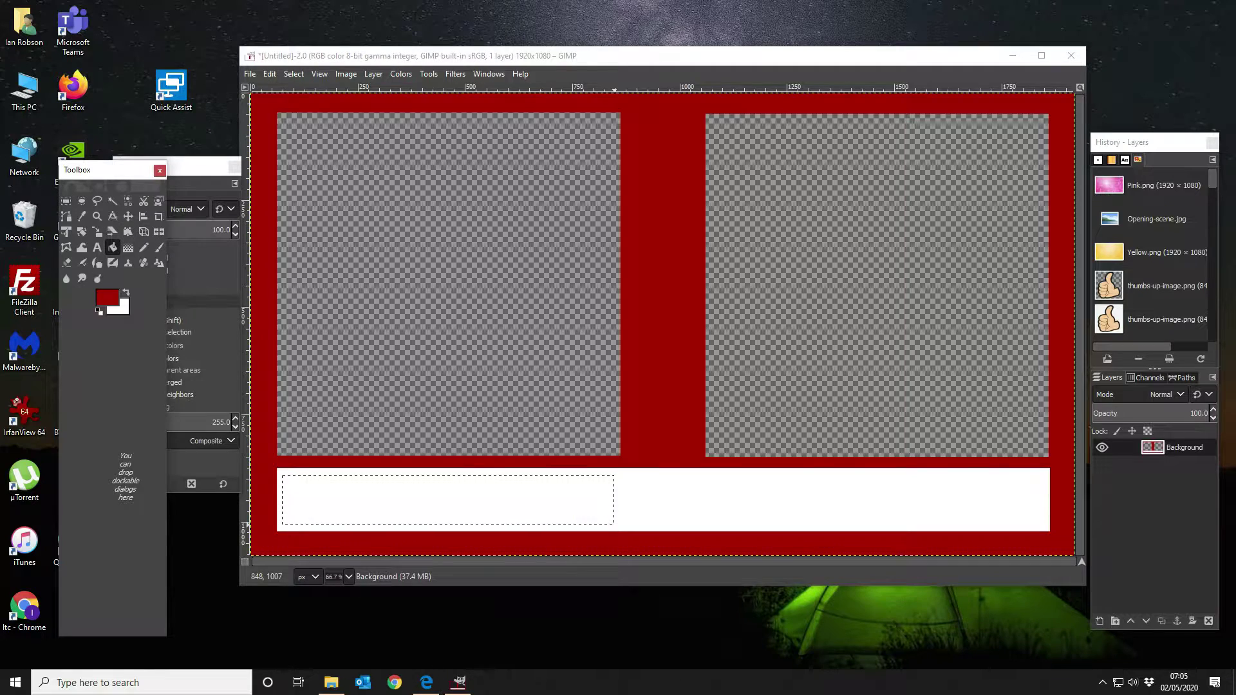
{"action": "left_click", "coordinate": [447, 500]}
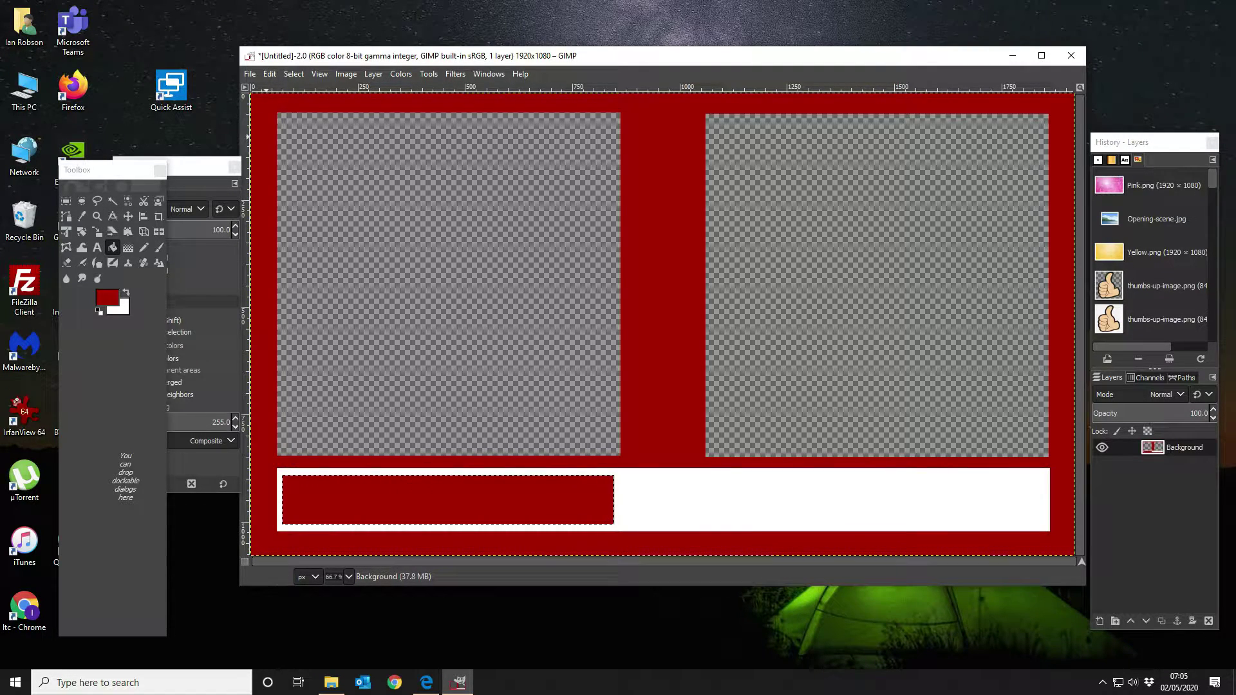
Step: Duplicate the dark red box to the right end of the white strip and anchor the copy to the background layer
{"action": "left_click", "coordinate": [128, 216]}
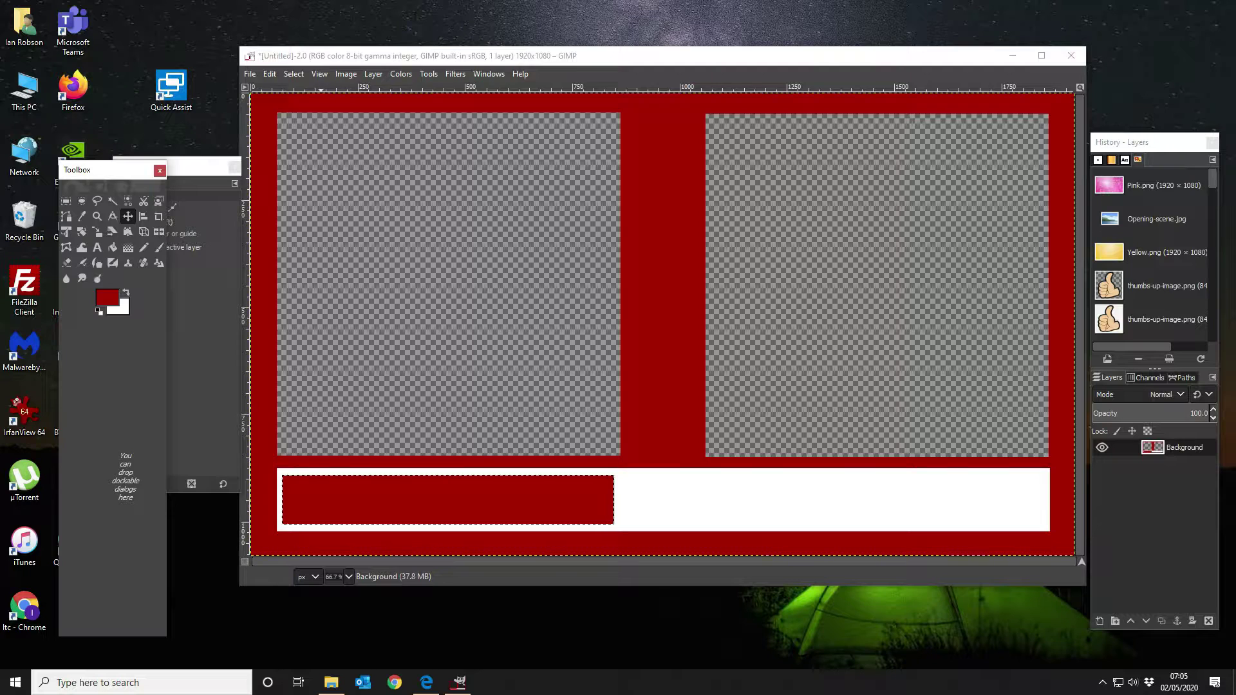
{"action": "left_click", "coordinate": [269, 73]}
{"action": "left_click", "coordinate": [288, 175]}
{"action": "left_click", "coordinate": [270, 73]}
{"action": "left_click", "coordinate": [288, 205]}
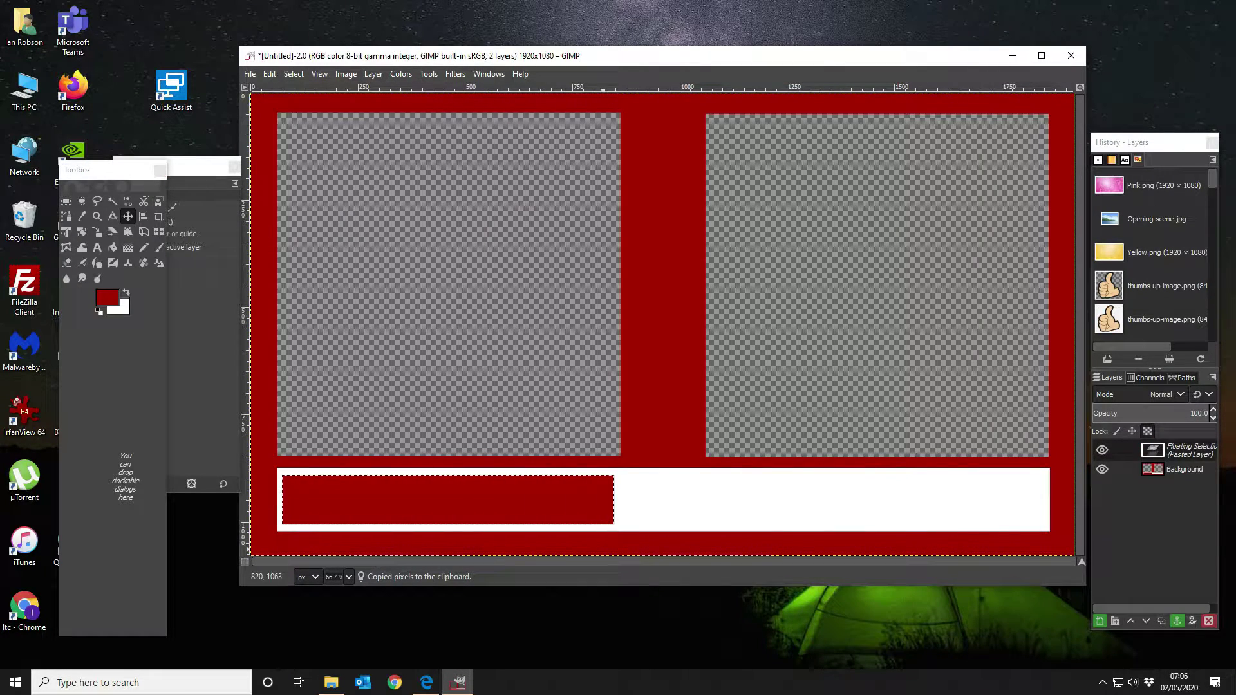
{"action": "left_click_drag", "start_coordinate": [449, 503], "coordinate": [876, 501]}
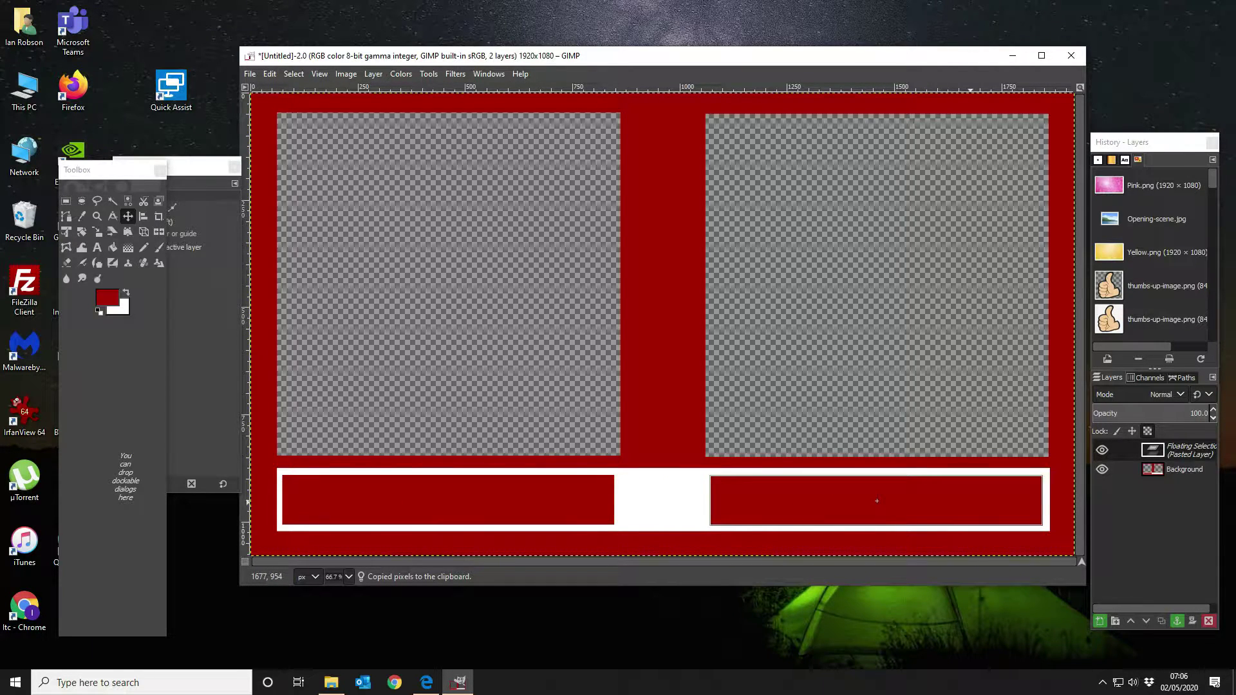
{"action": "left_click_drag", "start_coordinate": [876, 501], "coordinate": [877, 501]}
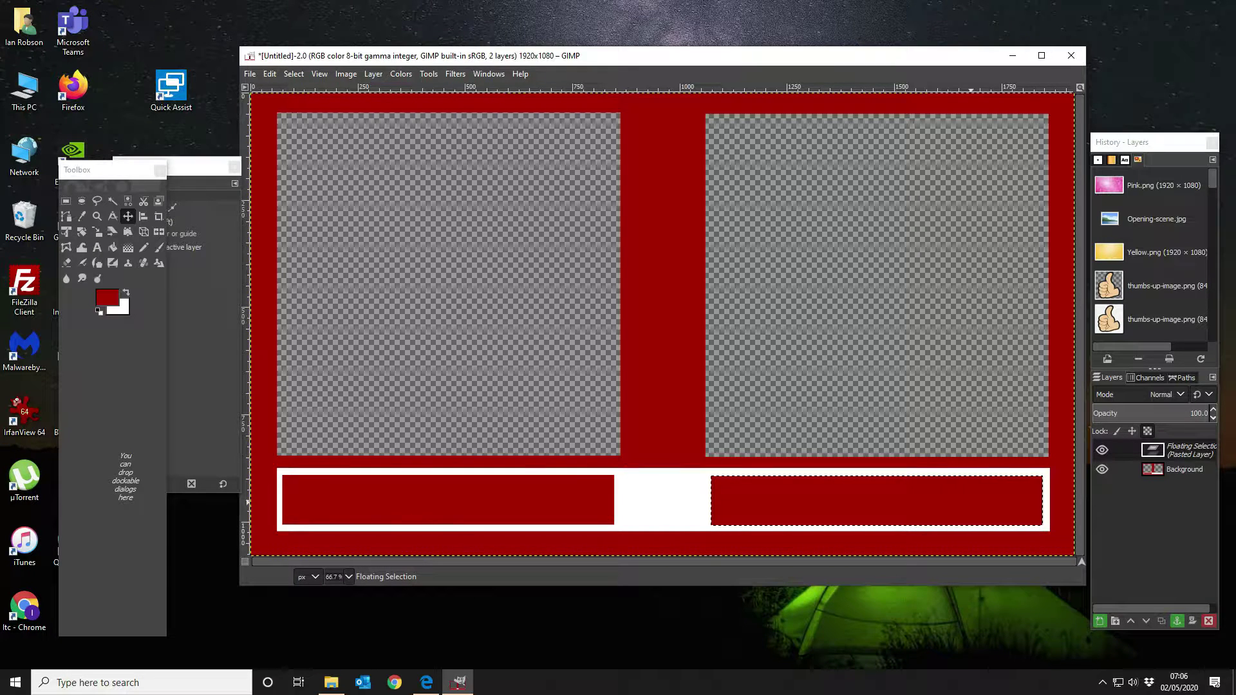
{"action": "left_click", "coordinate": [374, 74]}
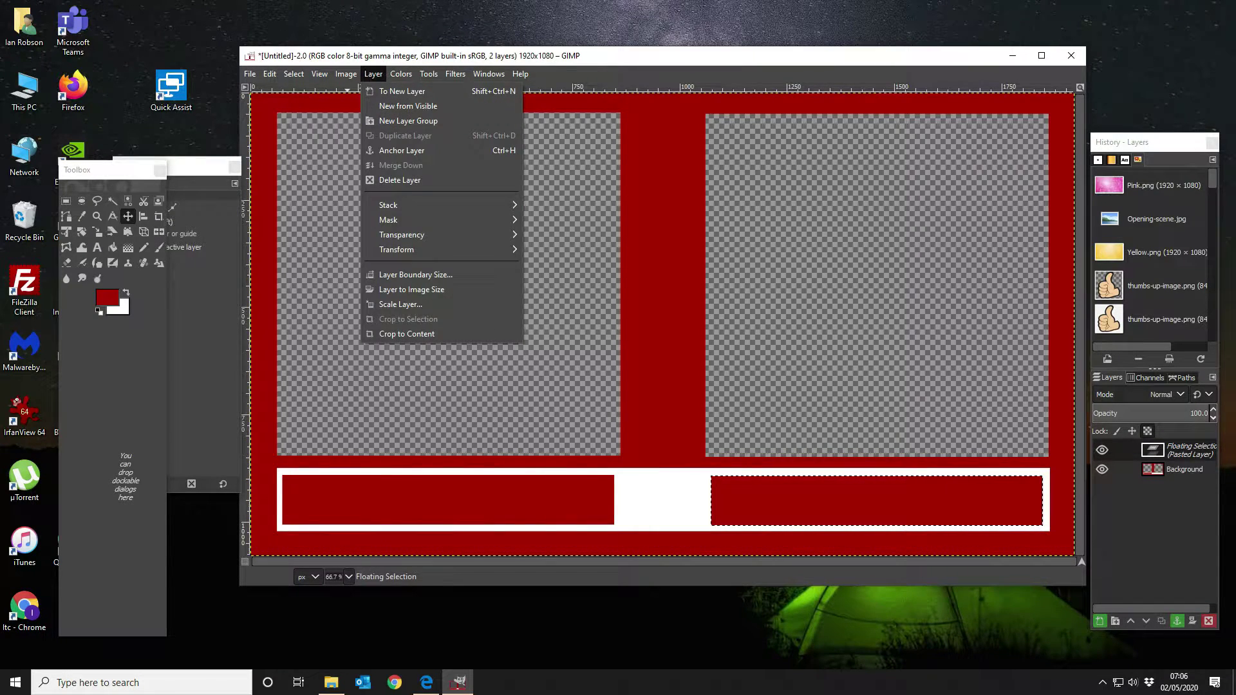
{"action": "left_click", "coordinate": [402, 150]}
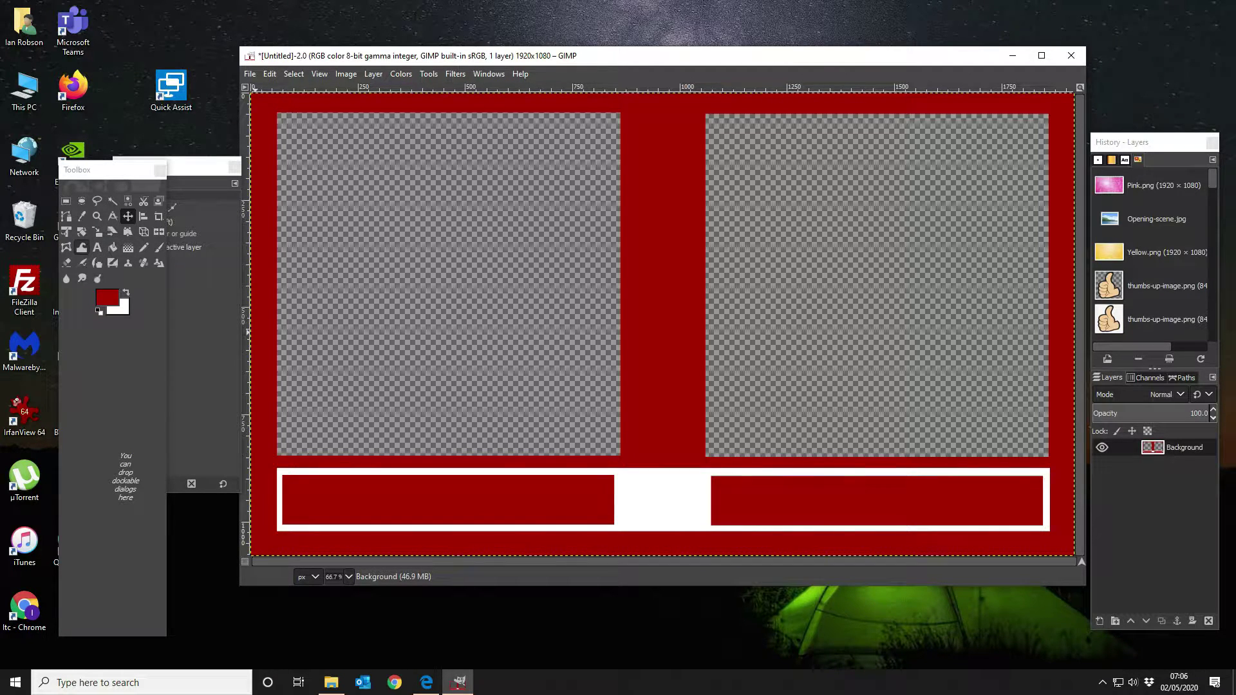
Step: Add a white text label inside the left dark red caption box with the first person's full name followed by "CEO"
{"action": "left_click", "coordinate": [97, 247]}
{"action": "left_click_drag", "start_coordinate": [288, 483], "coordinate": [606, 519]}
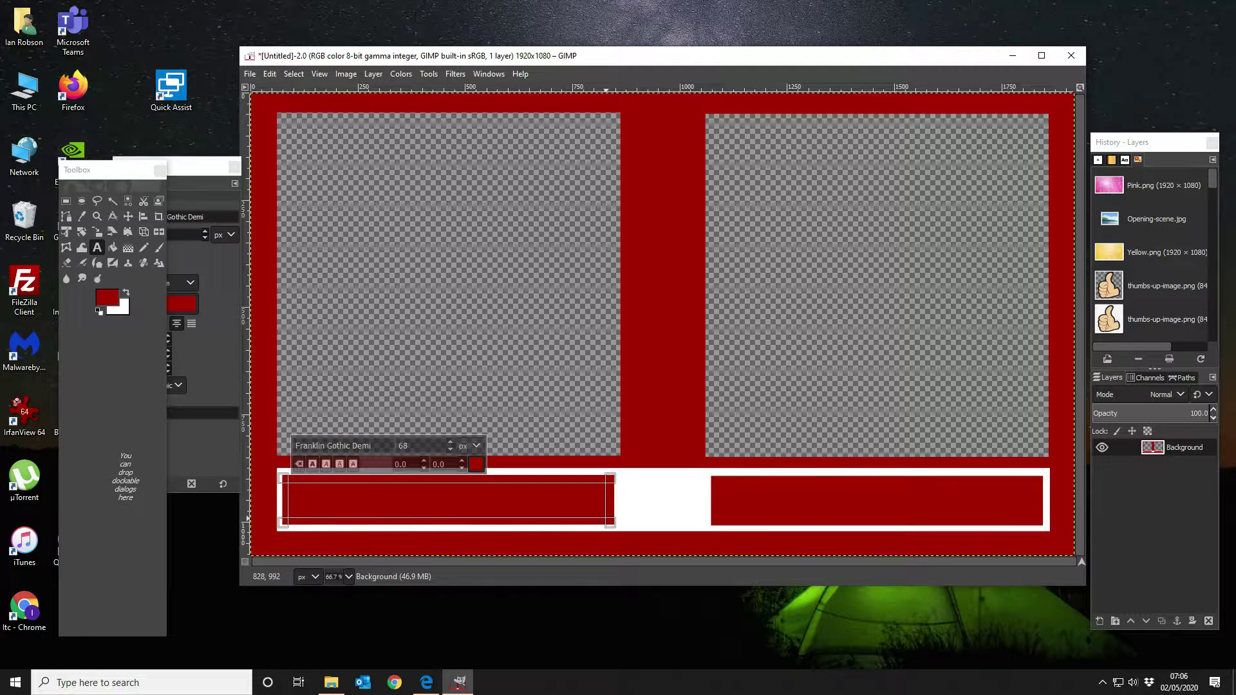
{"action": "left_click", "coordinate": [126, 292]}
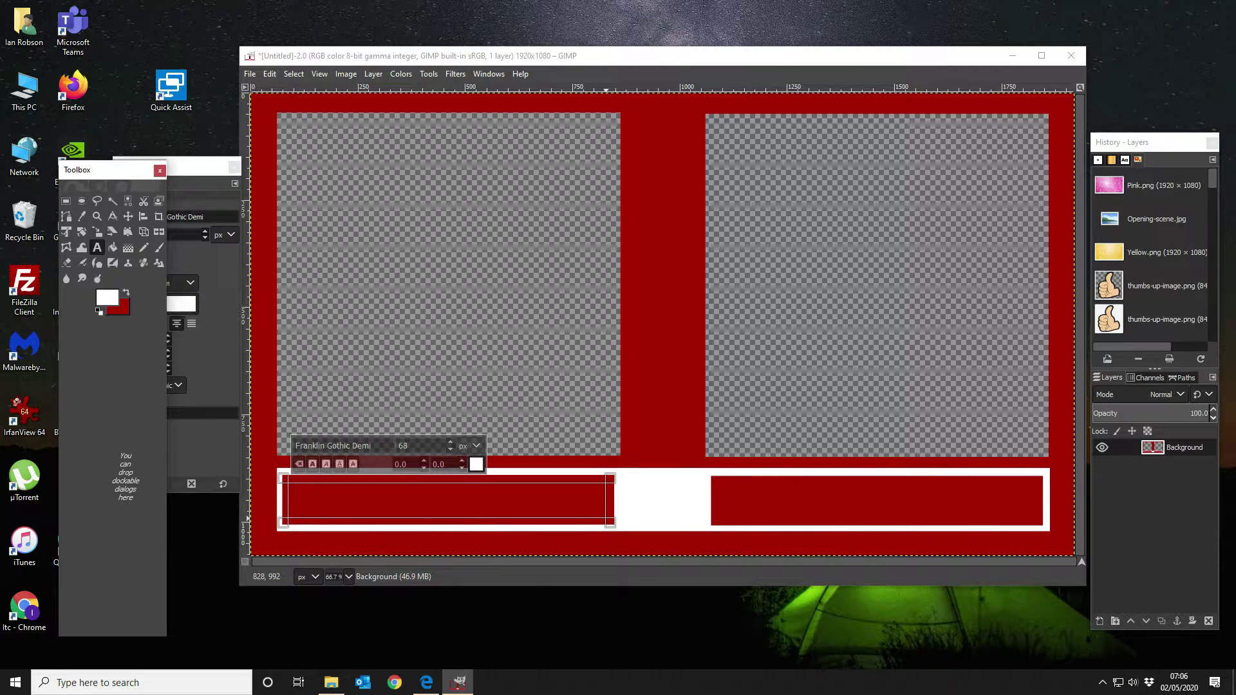
{"action": "left_click", "coordinate": [320, 498]}
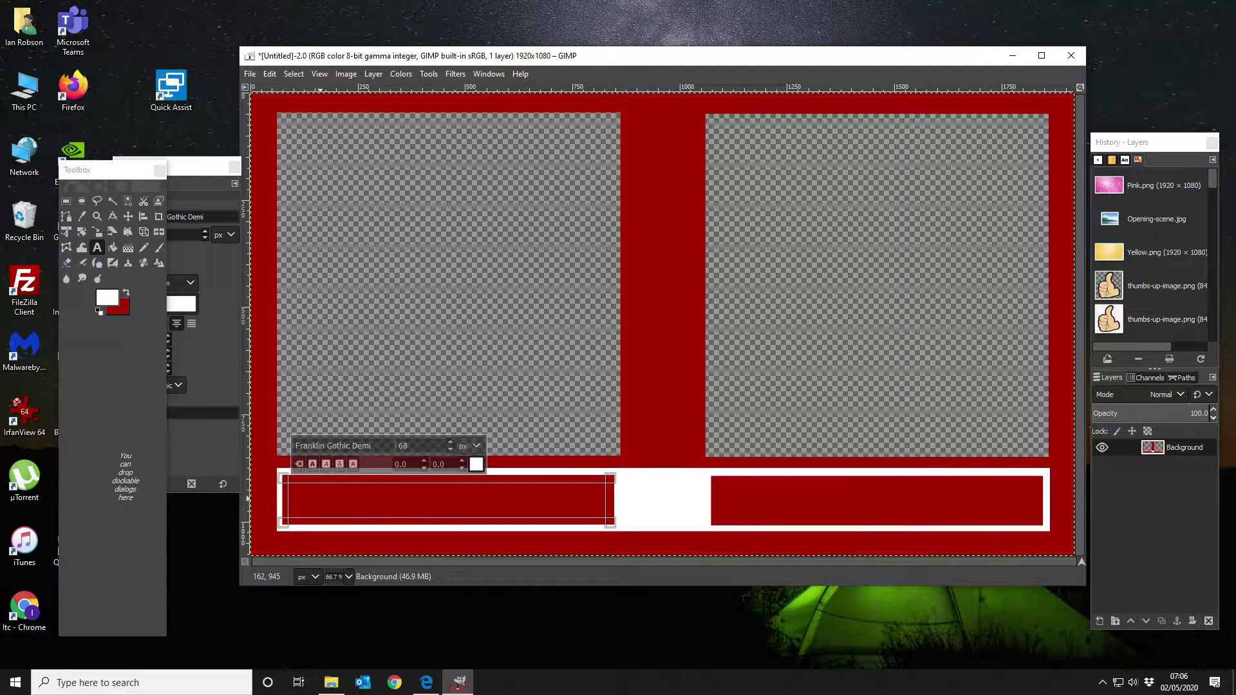
{"action": "type", "text": "J"}
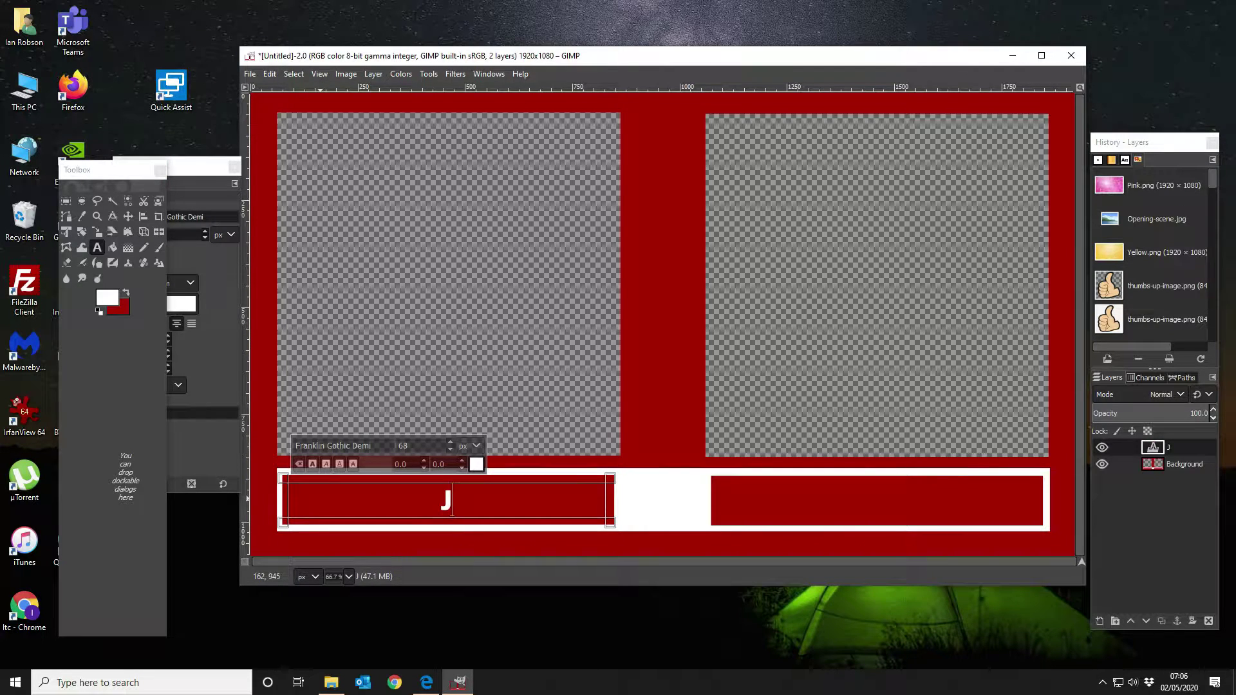
{"action": "type", "text": "oe Blo"}
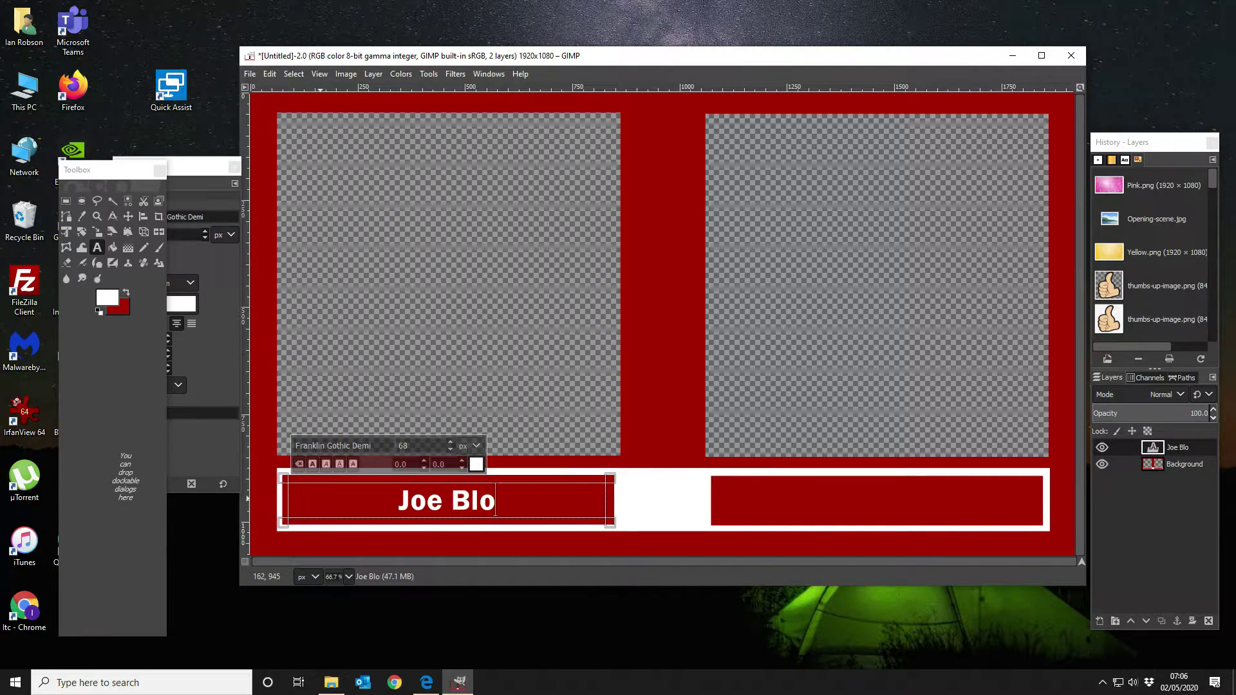
{"action": "type", "text": "ggs"}
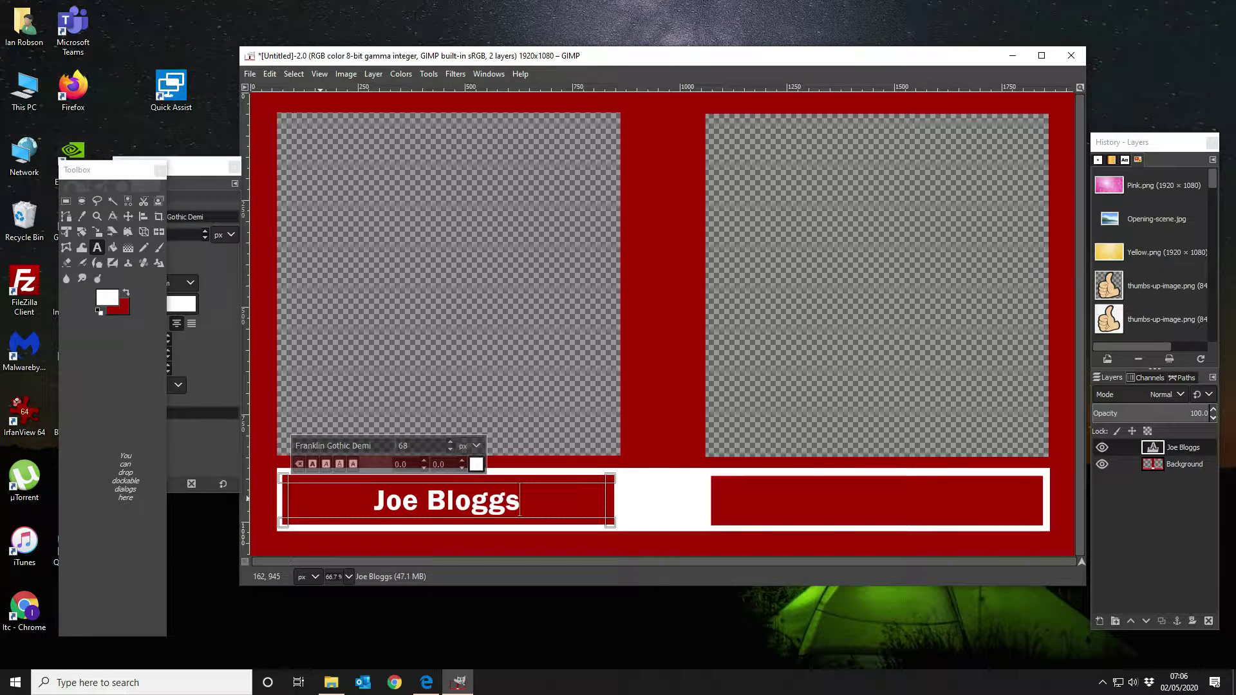
{"action": "type", "text": " CEO"}
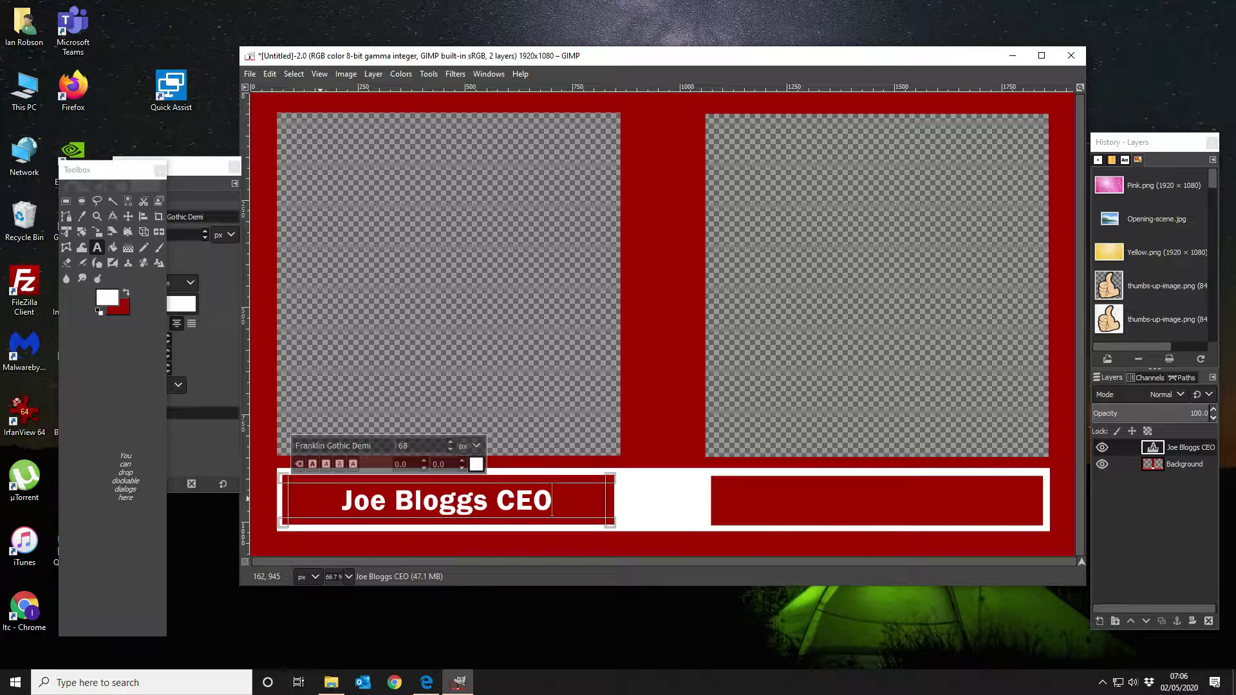
Step: Add a white text label inside the right dark red caption box with the second person's full name followed by "CFO"
{"action": "left_click_drag", "start_coordinate": [720, 484], "coordinate": [1039, 522]}
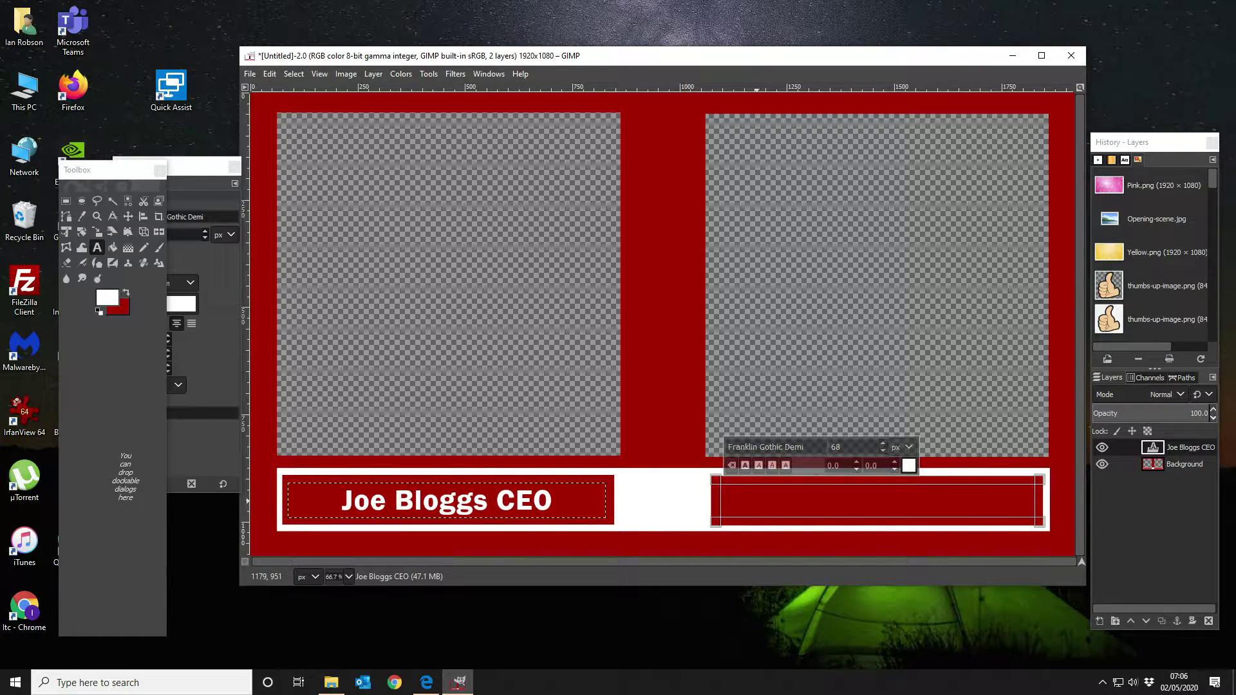
{"action": "type", "text": "Freg"}
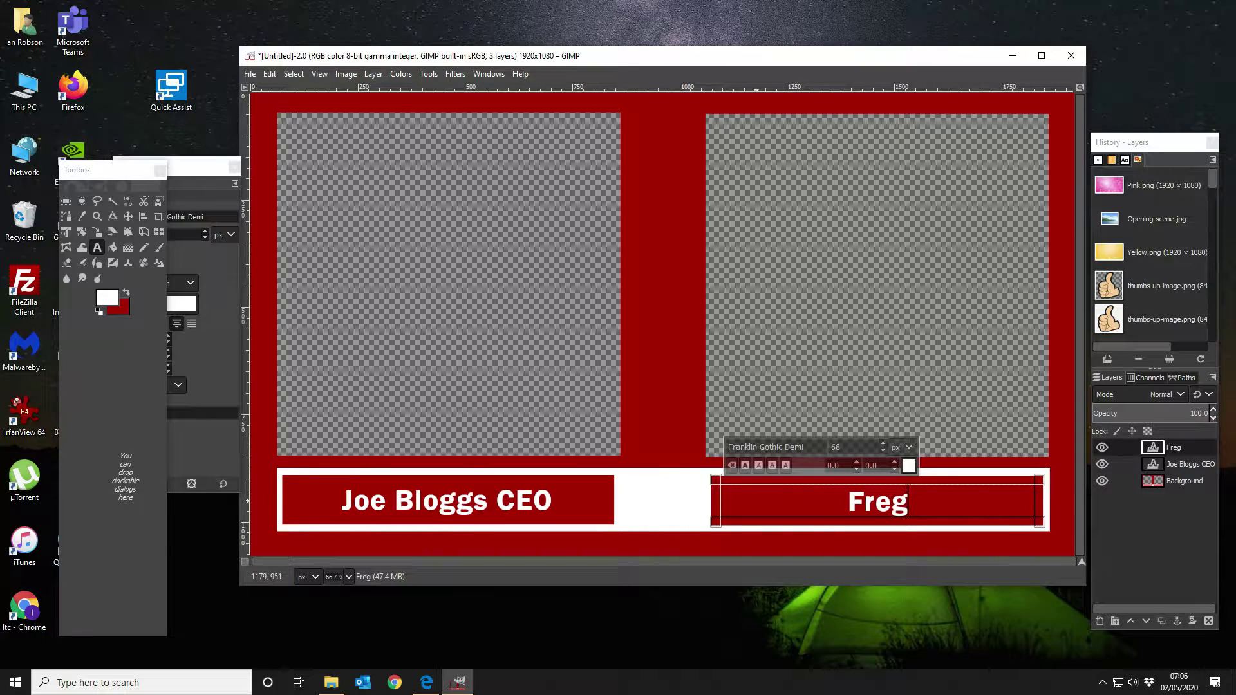
{"action": "key", "text": "BackSpace"}
{"action": "type", "text": "d"}
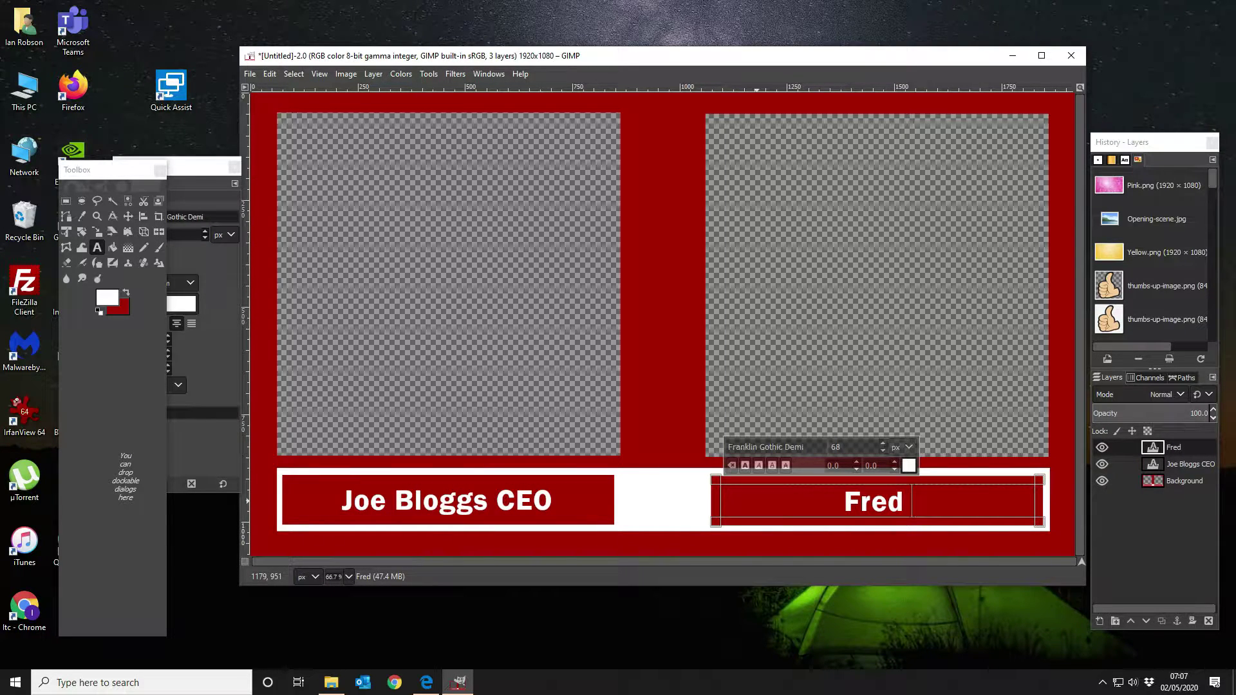
{"action": "type", "text": " Smithers"}
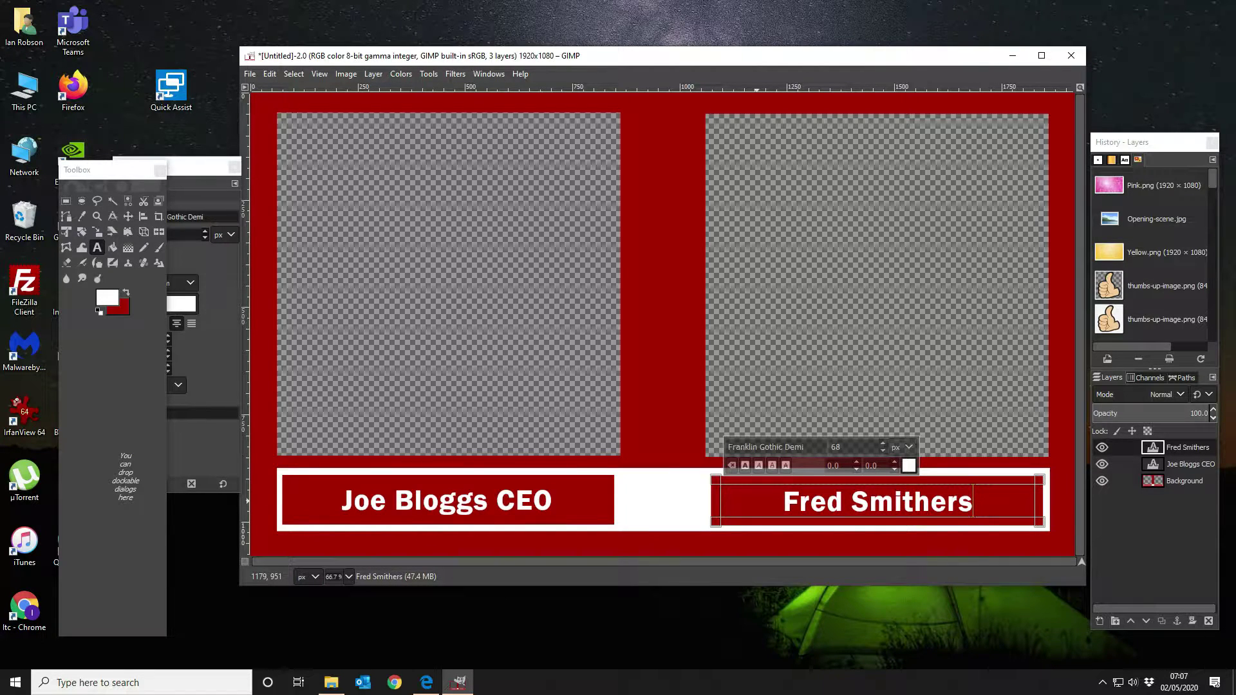
{"action": "type", "text": " CFO"}
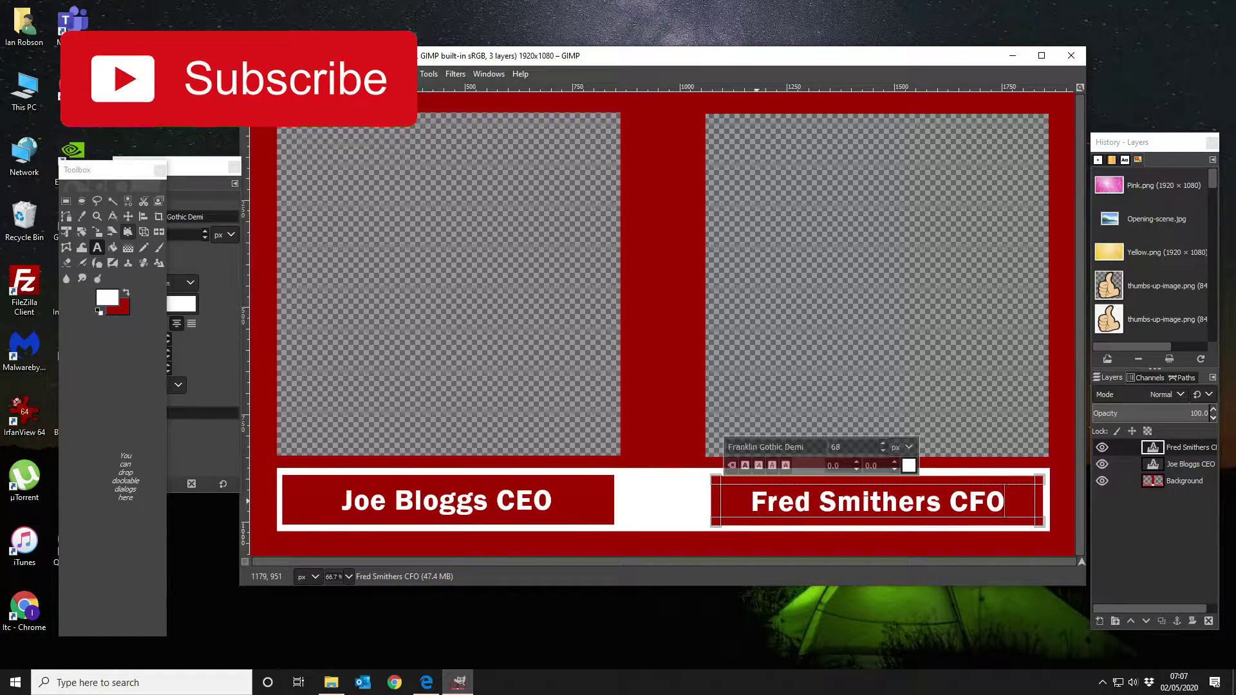
Step: Merge both text layers down into the background layer
{"action": "left_click", "coordinate": [128, 217]}
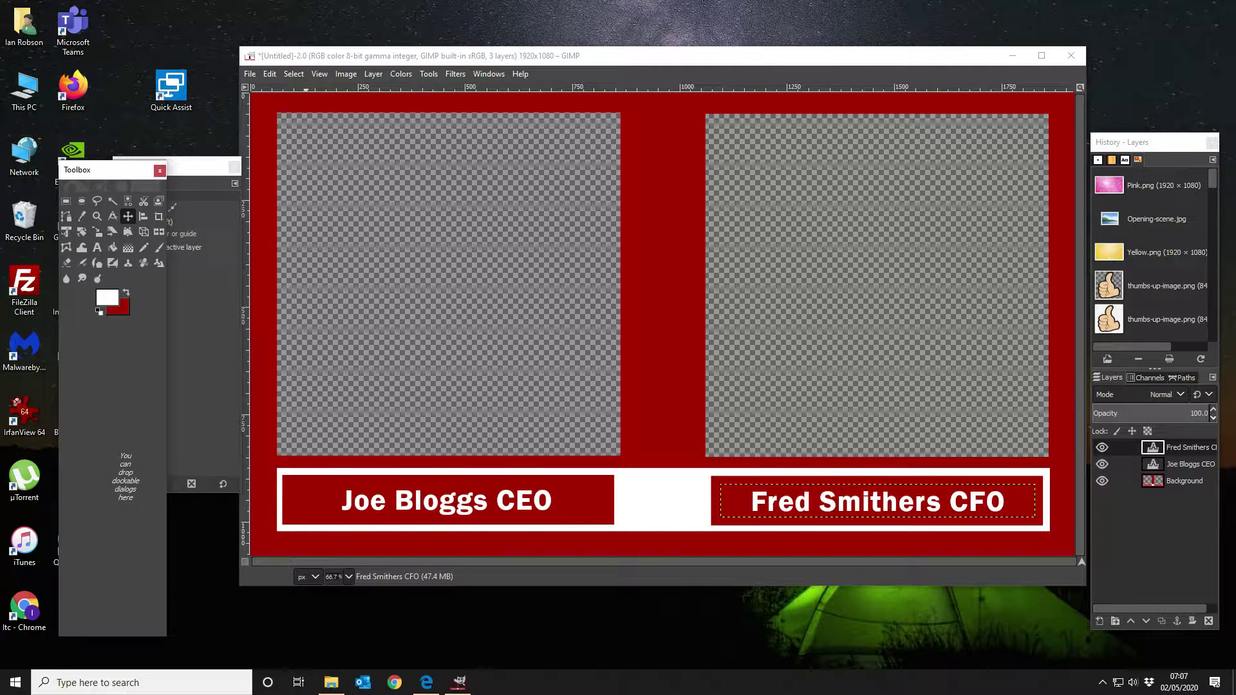
{"action": "left_click", "coordinate": [373, 74]}
{"action": "left_click", "coordinate": [383, 162]}
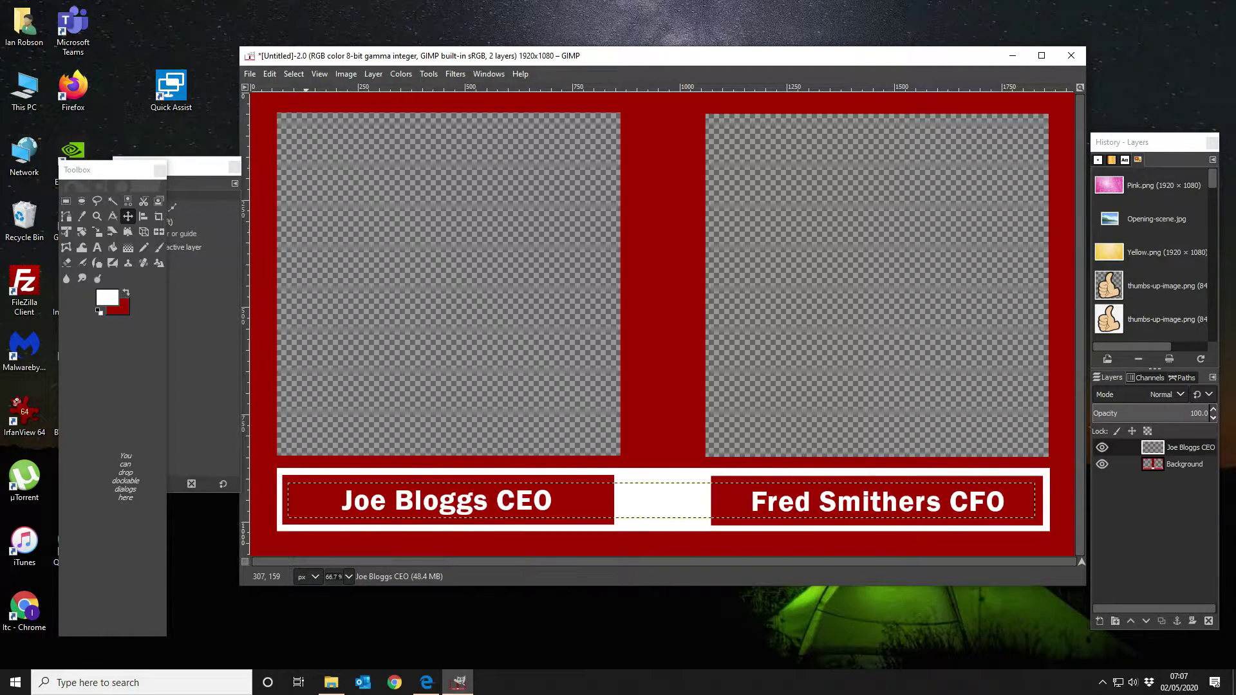
{"action": "left_click", "coordinate": [373, 73]}
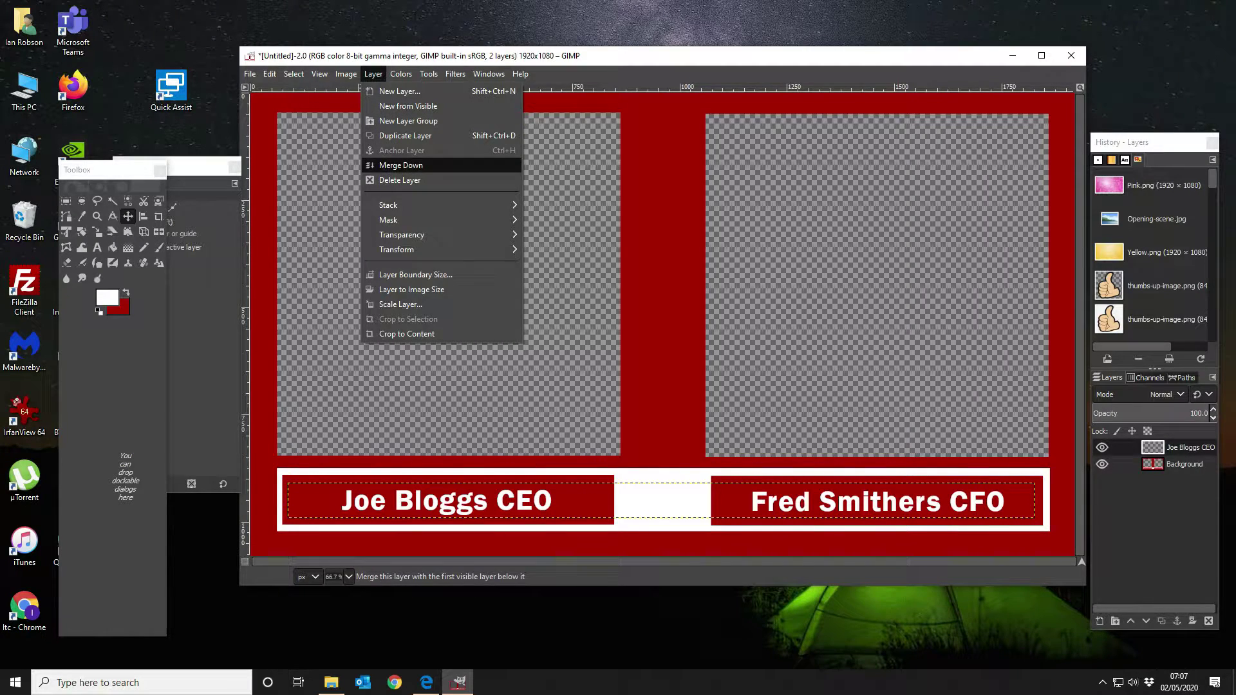
{"action": "left_click", "coordinate": [383, 163]}
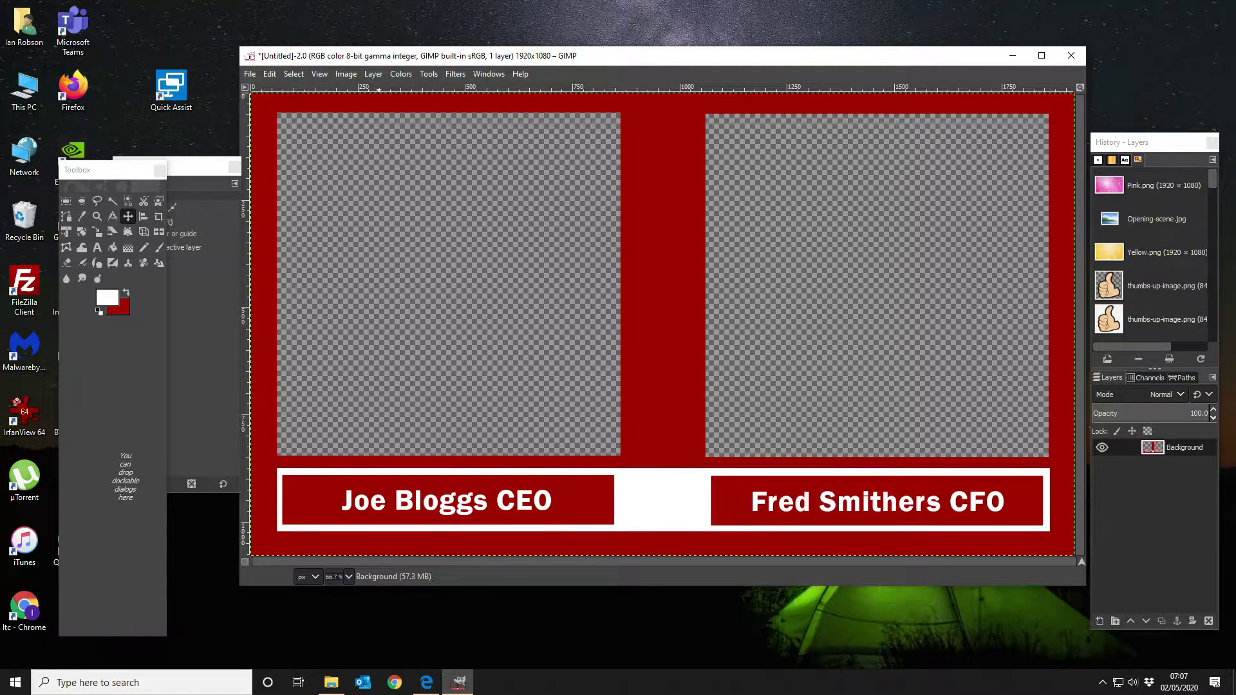
{"action": "left_click", "coordinate": [373, 73]}
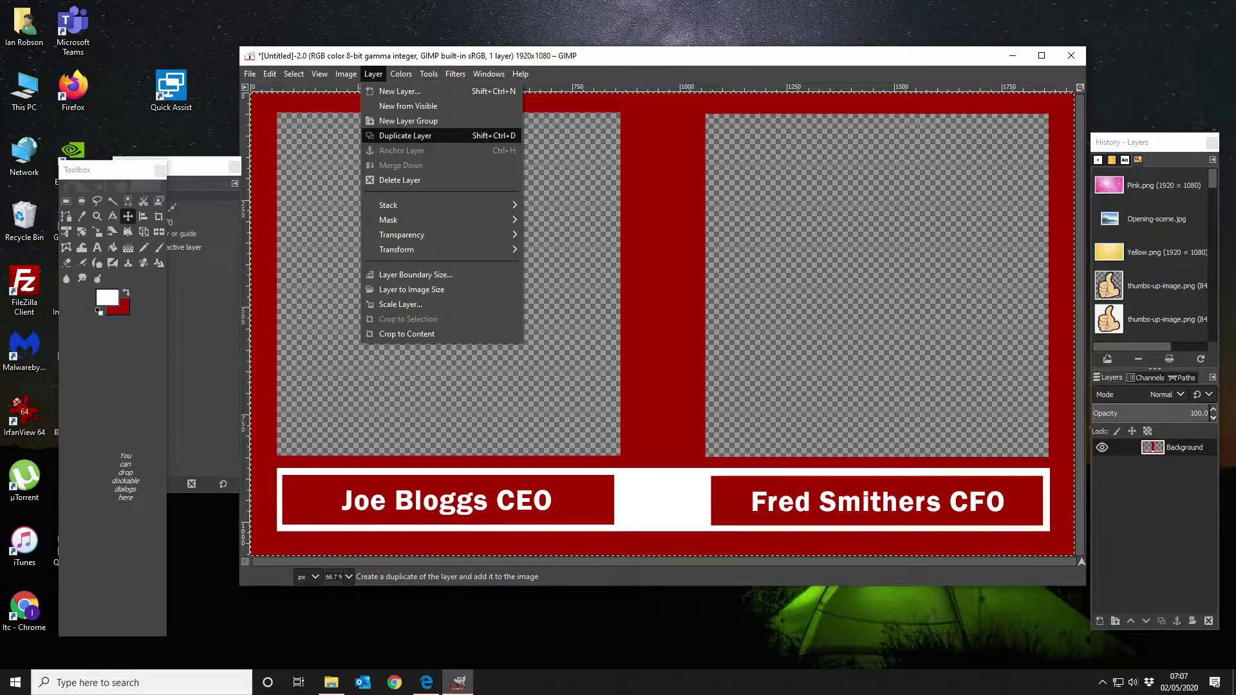
{"action": "mouse_move", "coordinate": [294, 74]}
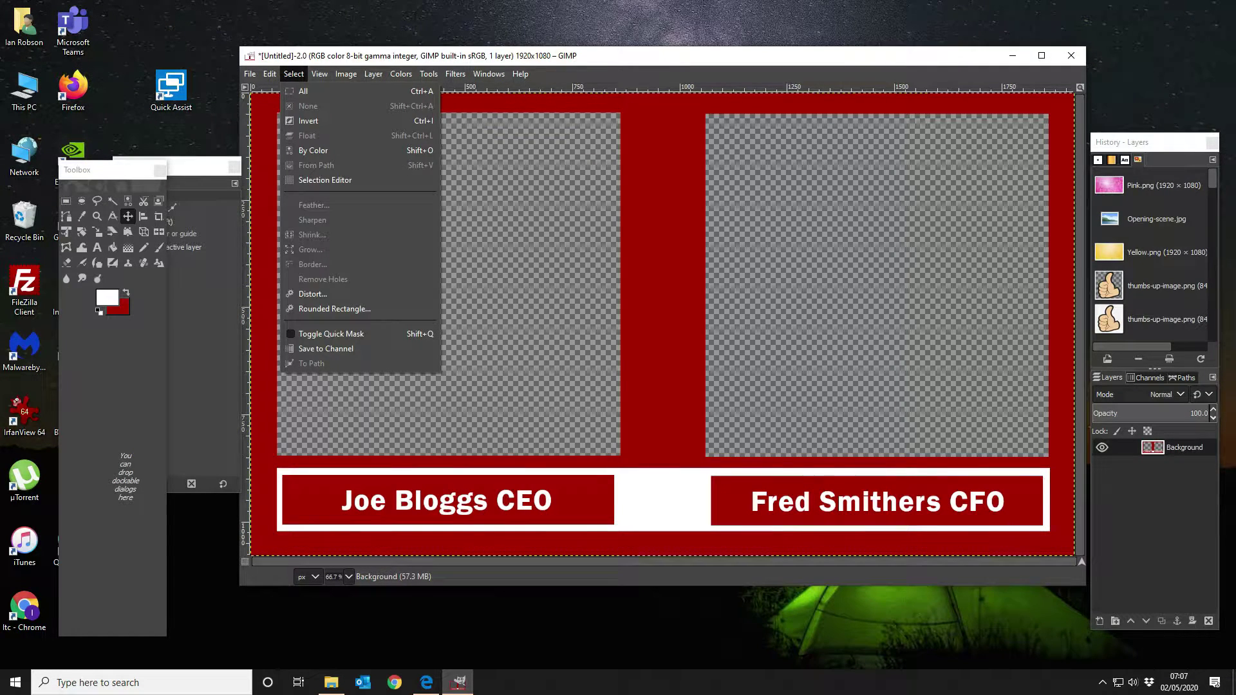
{"action": "key", "text": "Escape"}
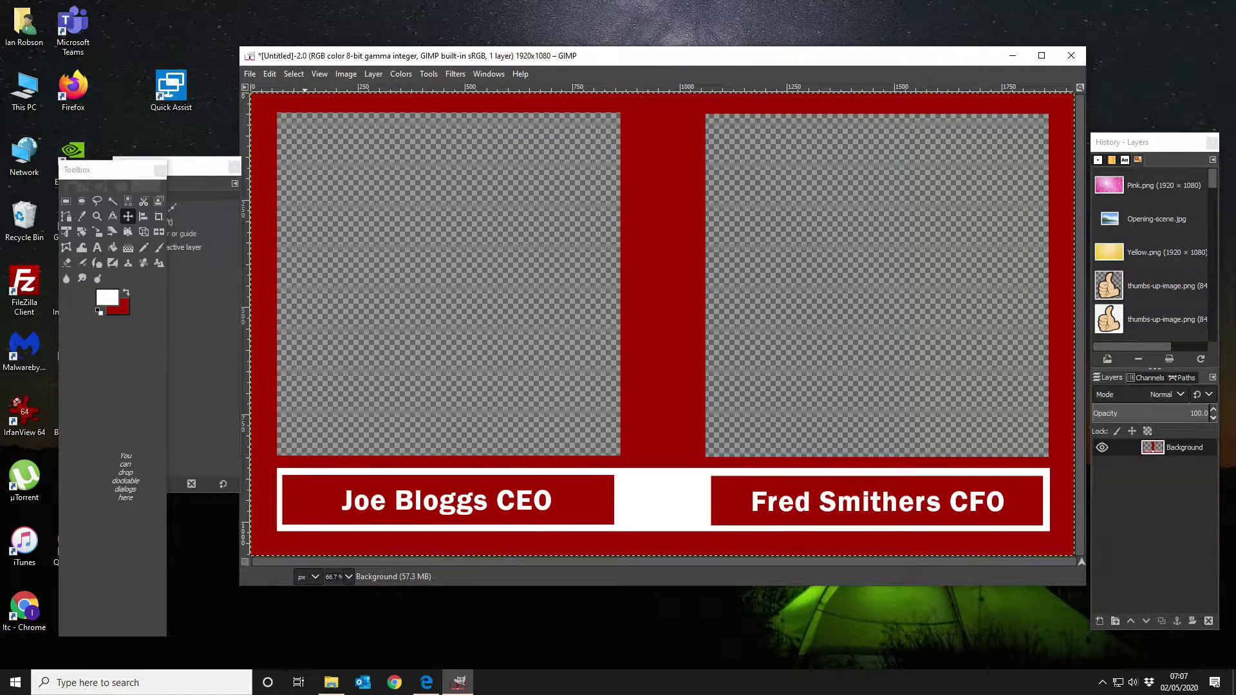
Step: Start exporting the image and choose the Pictures folder as the destination
{"action": "left_click", "coordinate": [250, 73]}
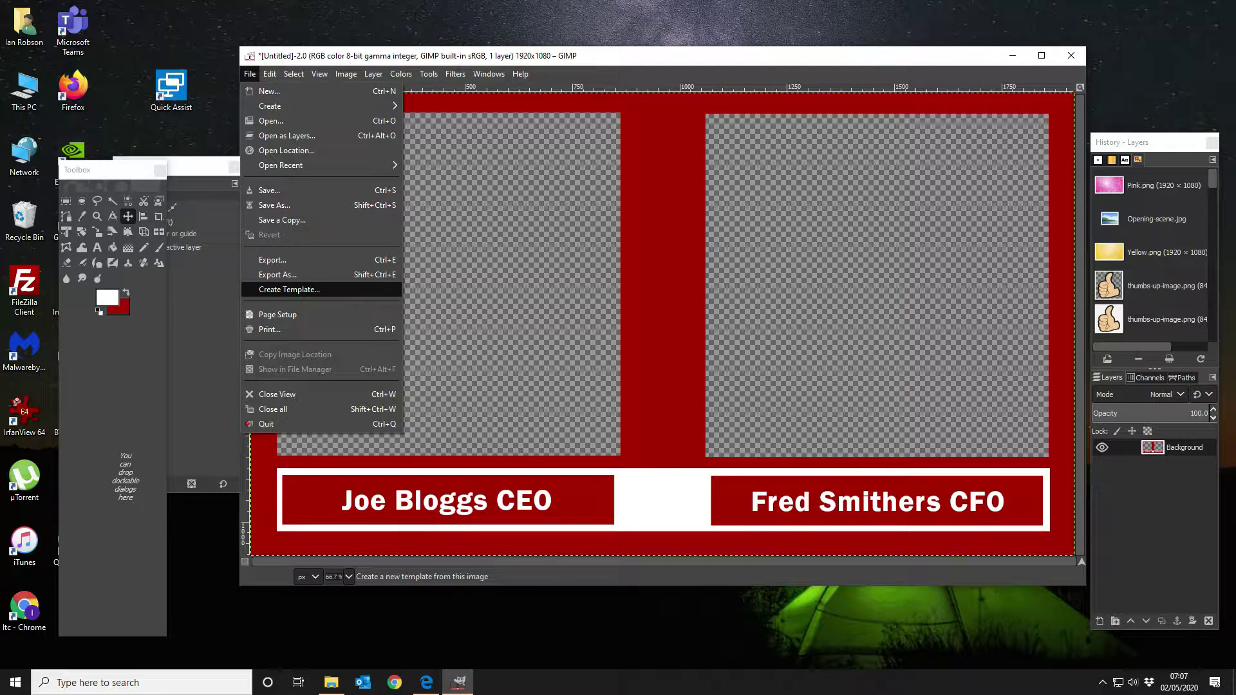
{"action": "left_click", "coordinate": [277, 275]}
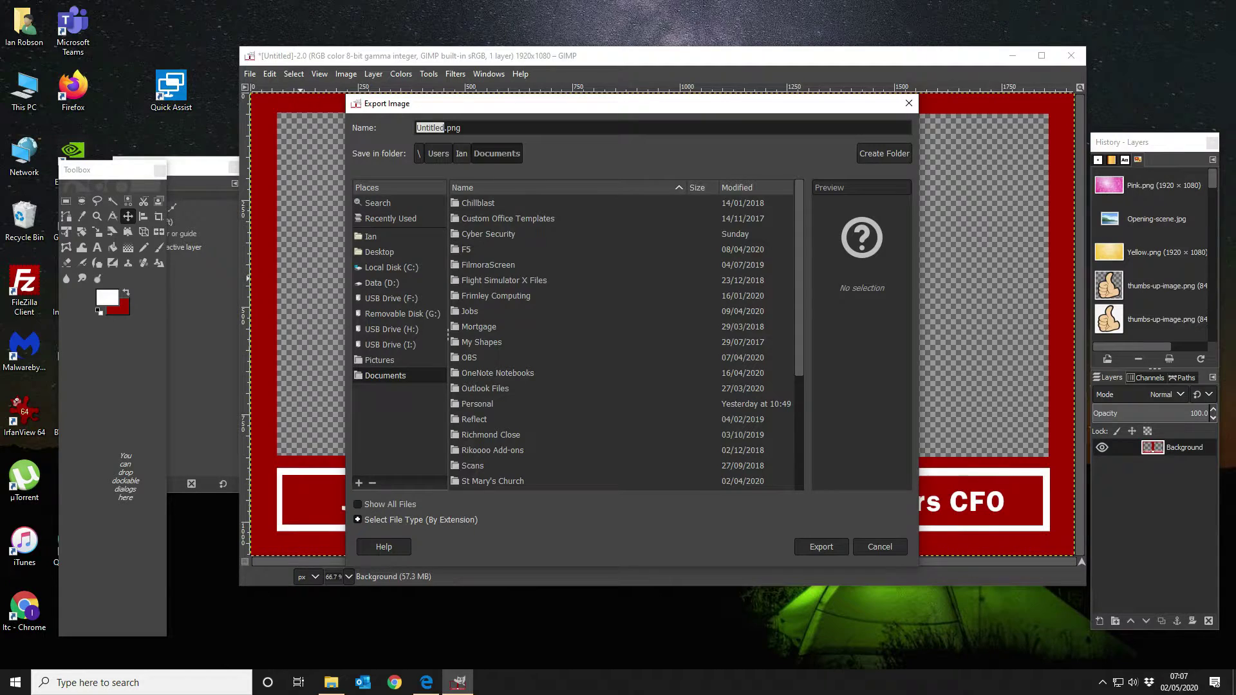
{"action": "scroll", "coordinate": [621, 341], "scroll_direction": "down", "scroll_amount": 5}
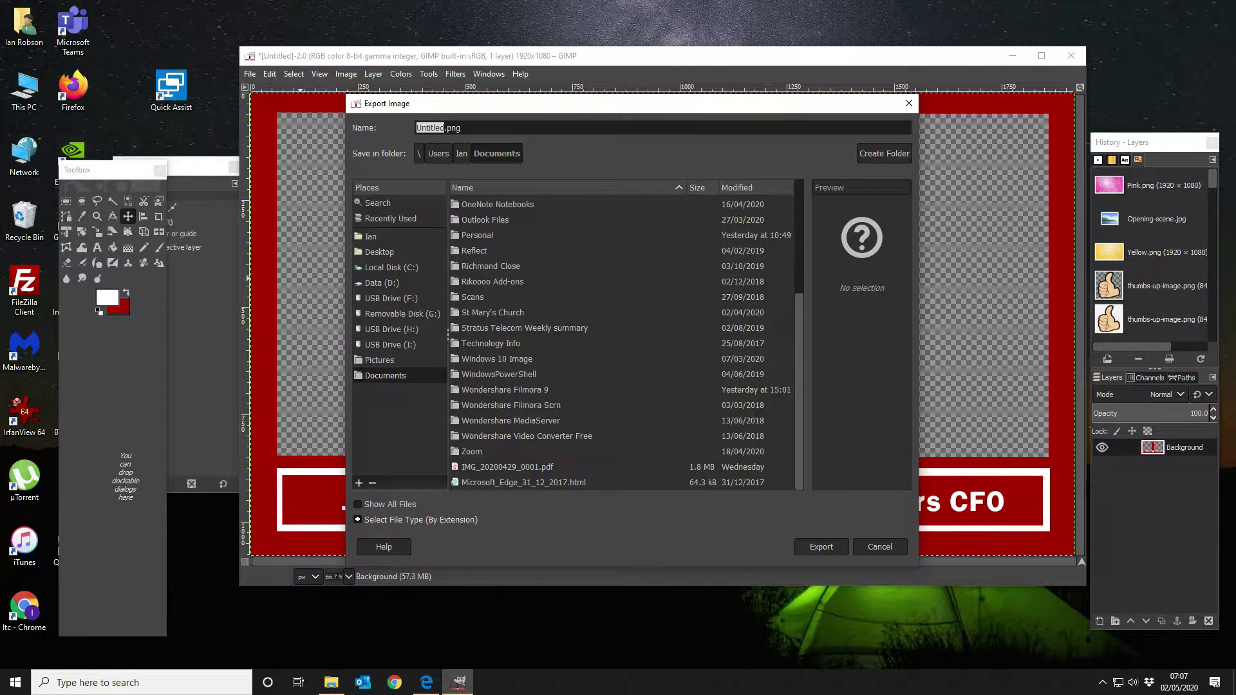
{"action": "left_click", "coordinate": [382, 283]}
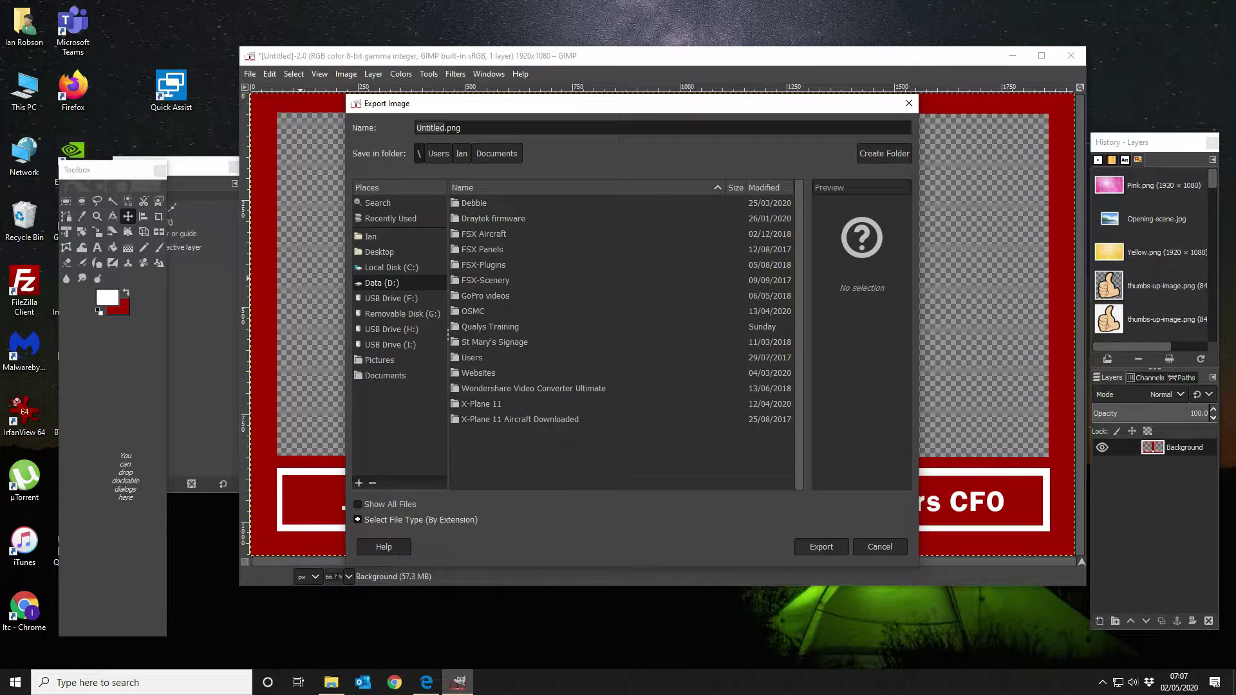
{"action": "double_click", "coordinate": [472, 357]}
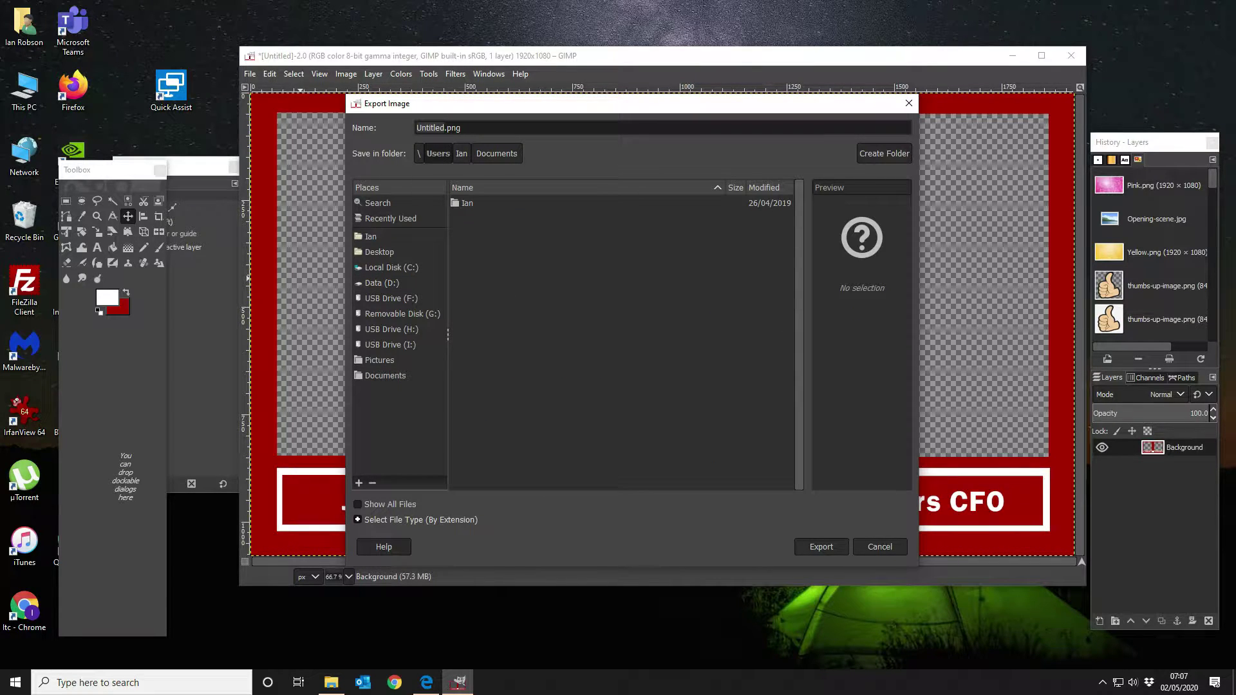
{"action": "double_click", "coordinate": [467, 203]}
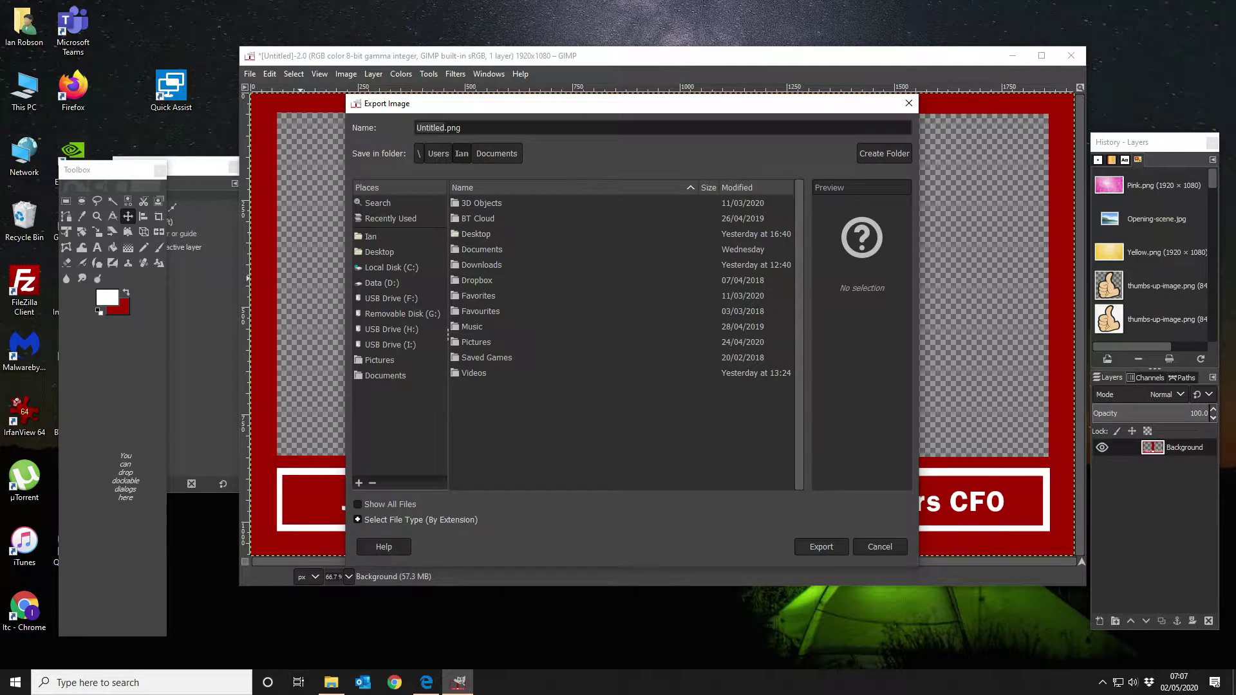
{"action": "left_click", "coordinate": [379, 360]}
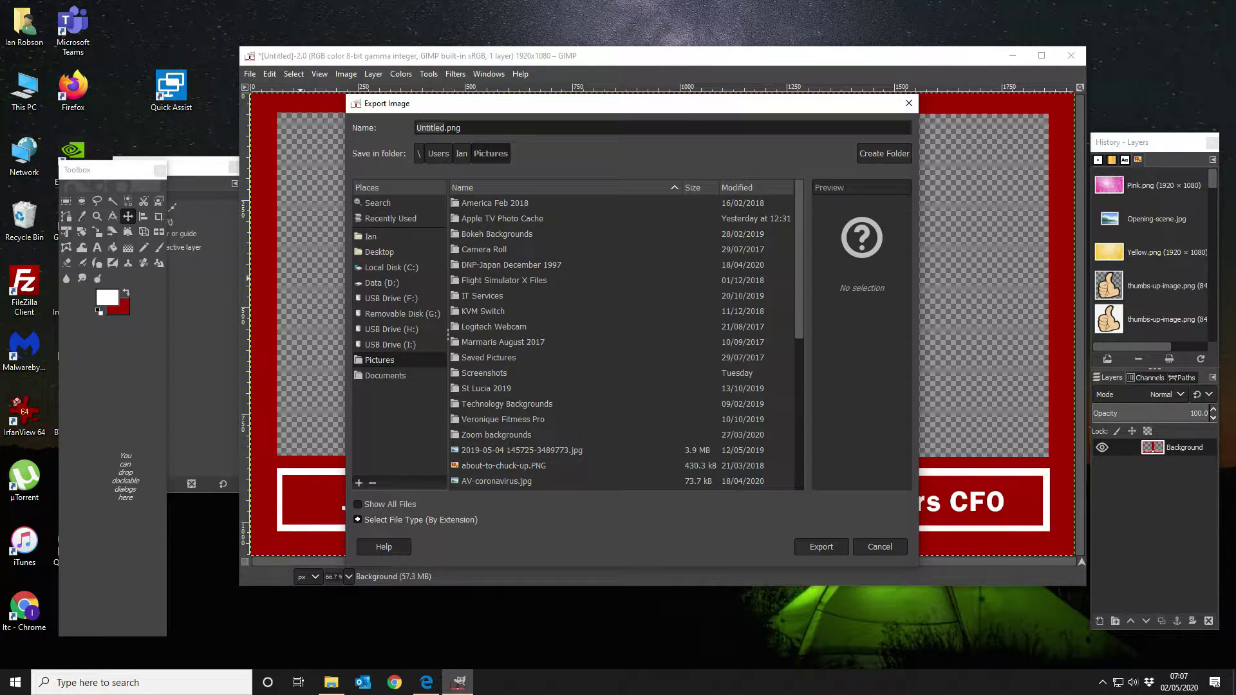
Step: Name the export file OBS-Framed-Background.png and export it with the current PNG options
{"action": "left_click", "coordinate": [430, 128]}
{"action": "left_click", "coordinate": [444, 128]}
{"action": "double_click", "coordinate": [445, 128]}
{"action": "type", "text": "OBS-Framed-Background"}
{"action": "key", "text": "Return"}
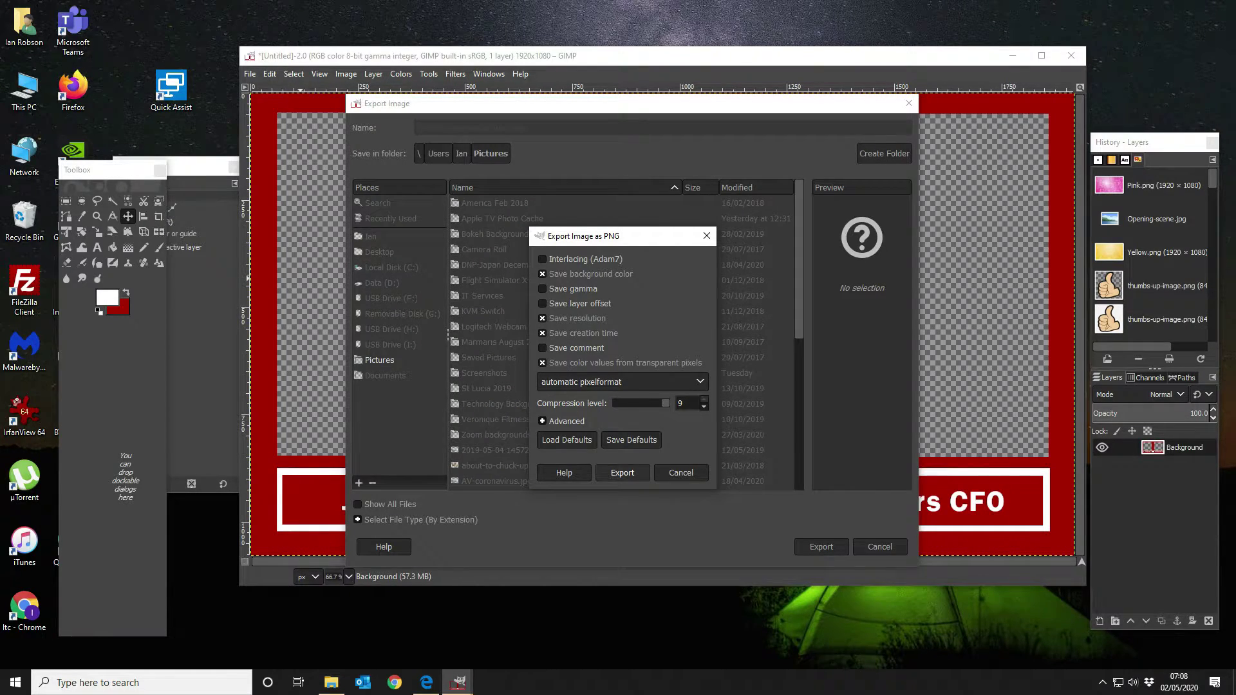
{"action": "left_click", "coordinate": [621, 471]}
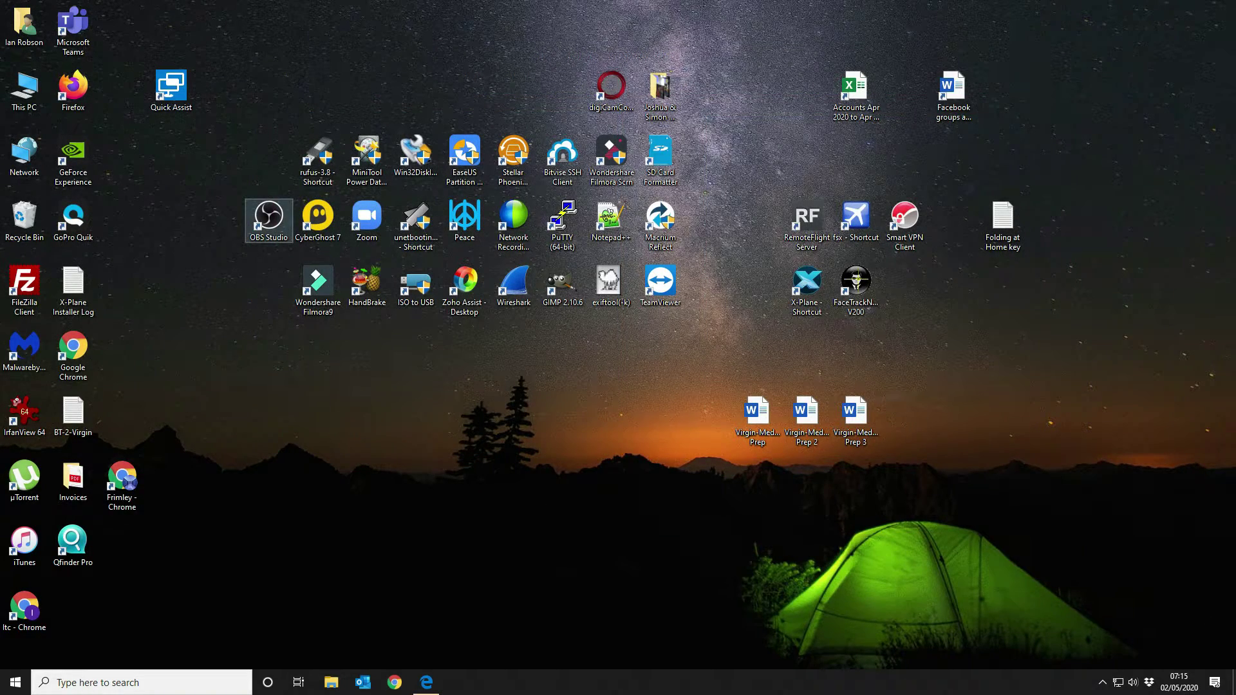
Step: Switch to OBS Studio and add a new visible Image source to Scene 1
{"action": "left_click", "coordinate": [269, 219]}
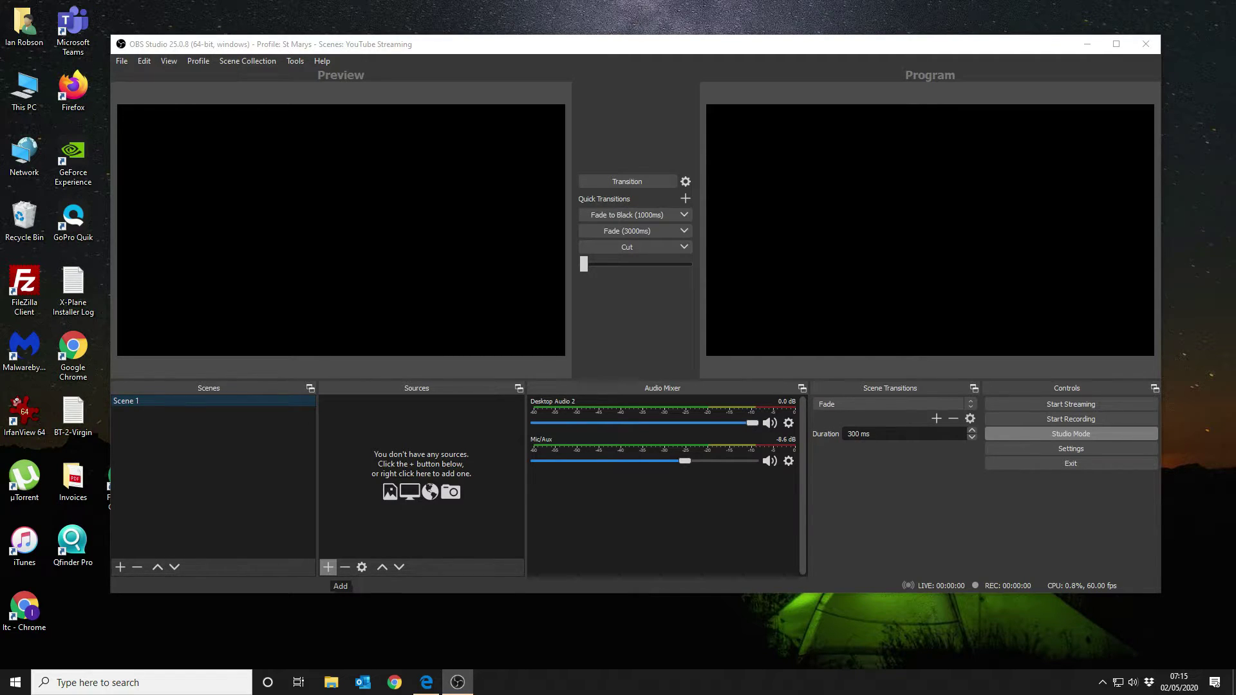
{"action": "left_click", "coordinate": [328, 567]}
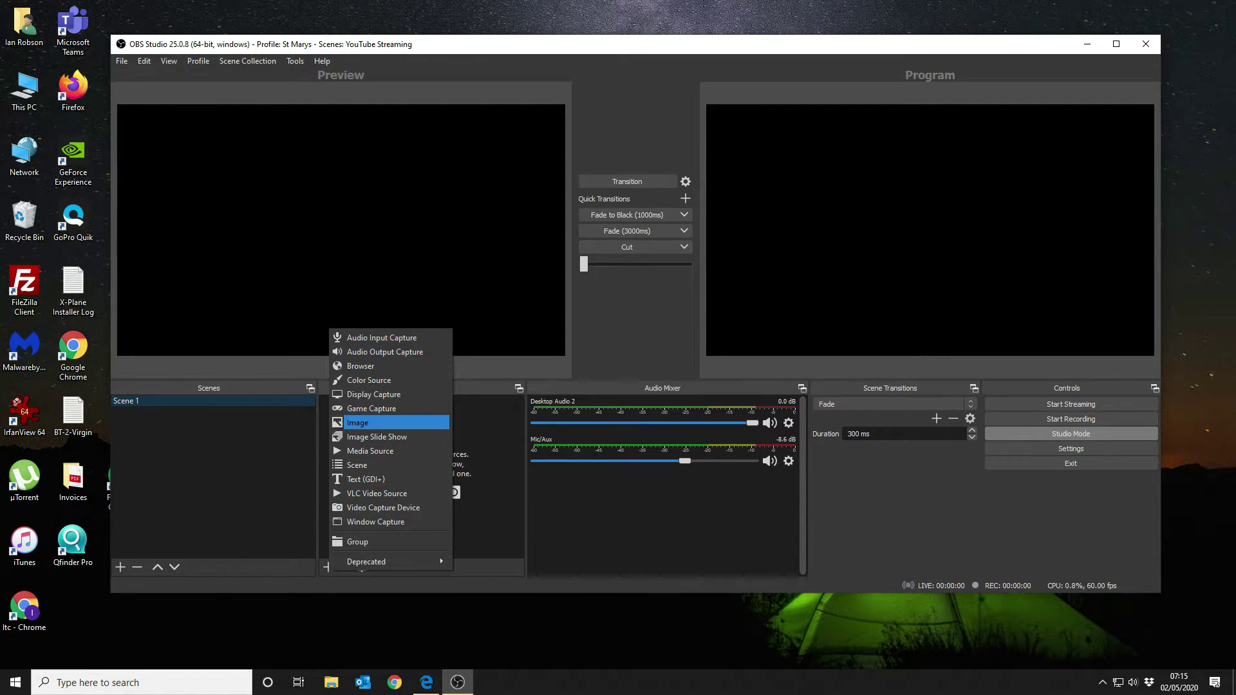
{"action": "left_click", "coordinate": [373, 423]}
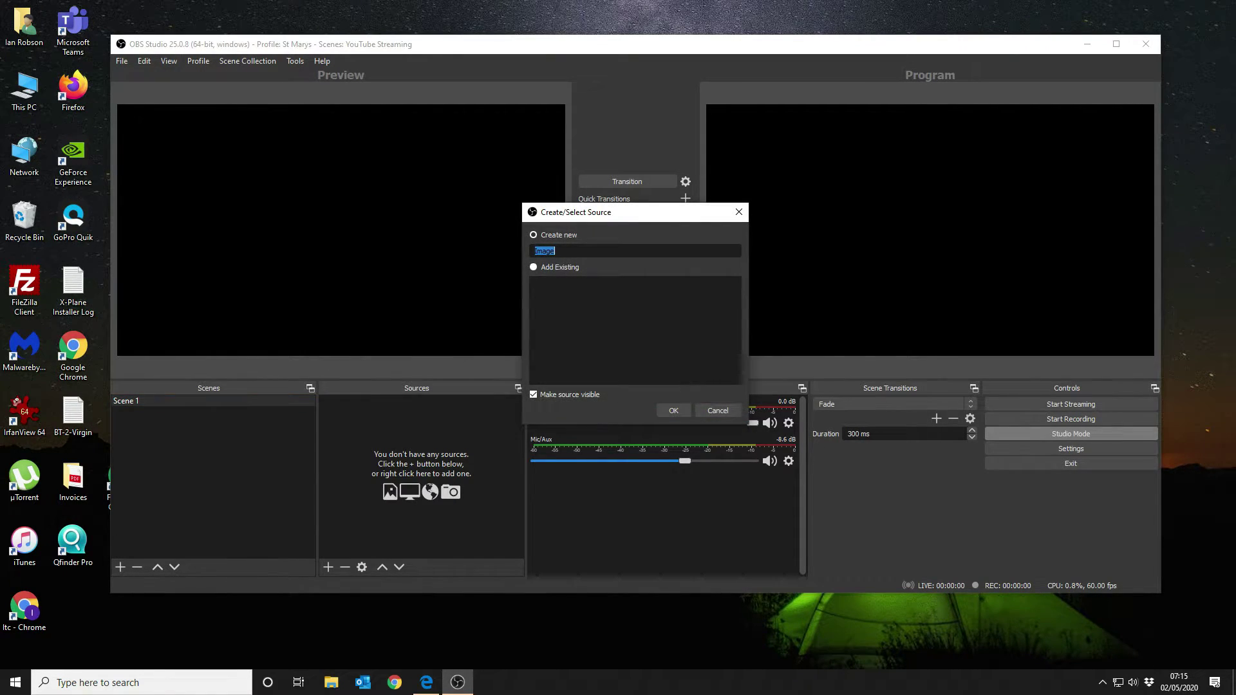
{"action": "left_click", "coordinate": [673, 410]}
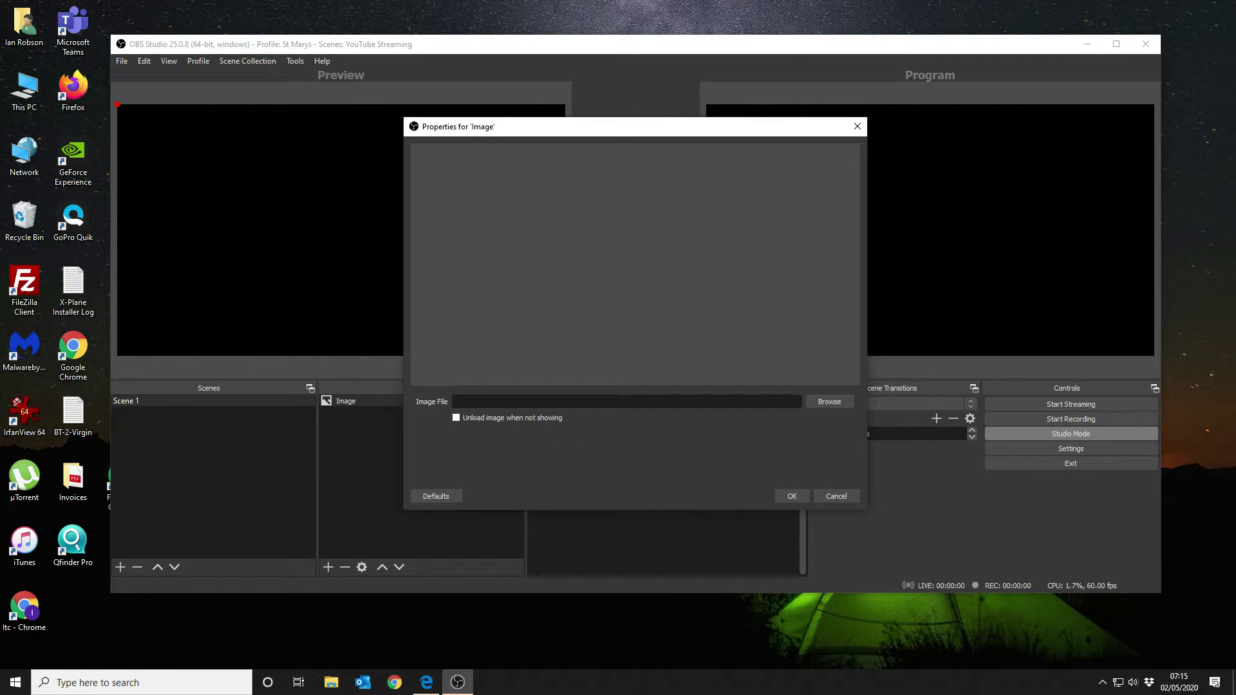
Step: Load OBS-Framed-Background from the Pictures folder as the Image source's file
{"action": "left_click", "coordinate": [830, 401]}
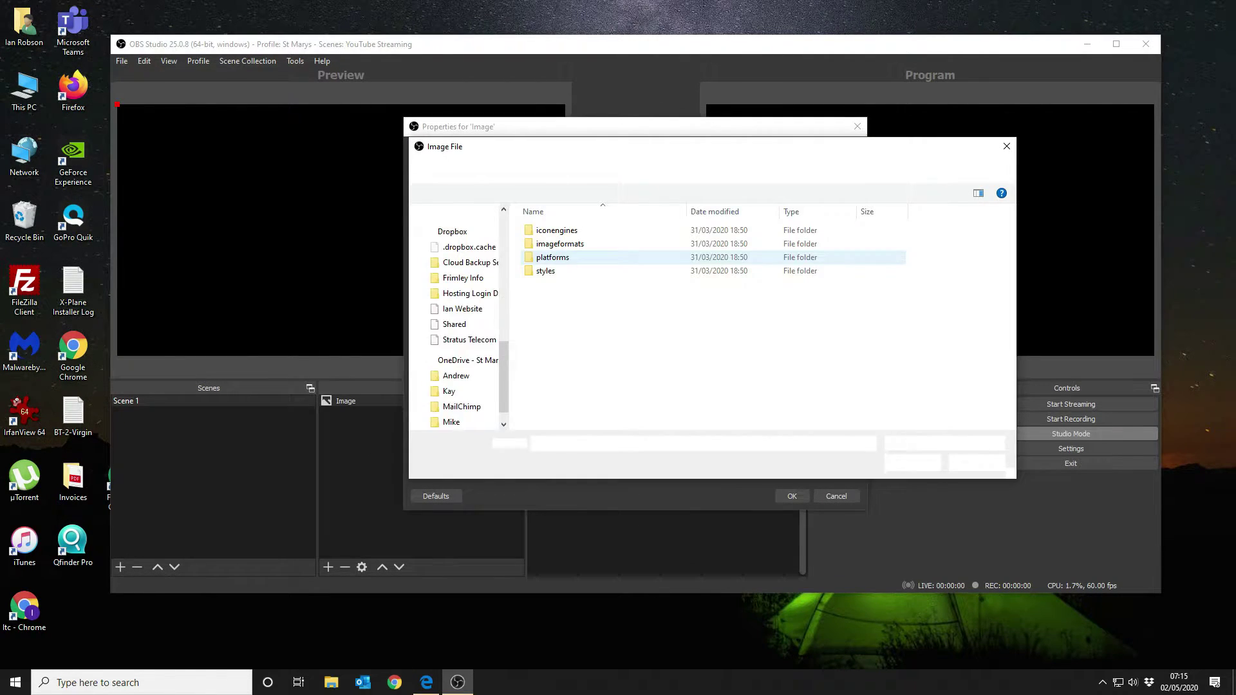
{"action": "left_click", "coordinate": [457, 392]}
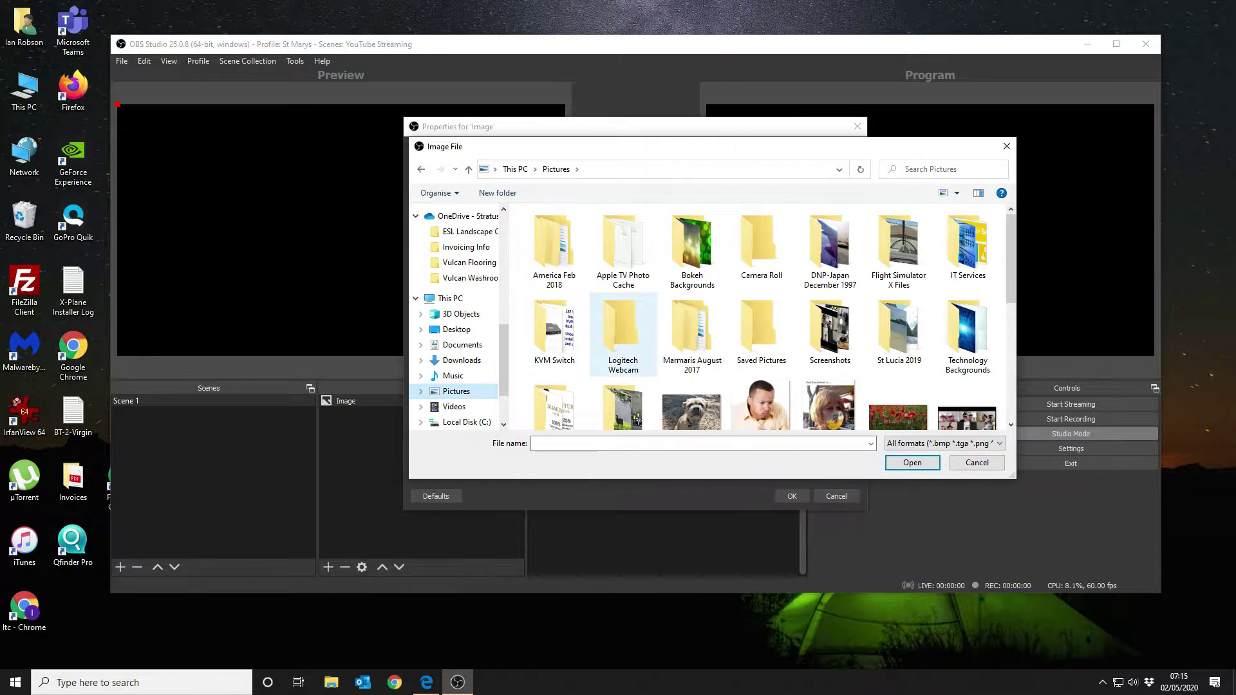
{"action": "left_click", "coordinate": [898, 228]}
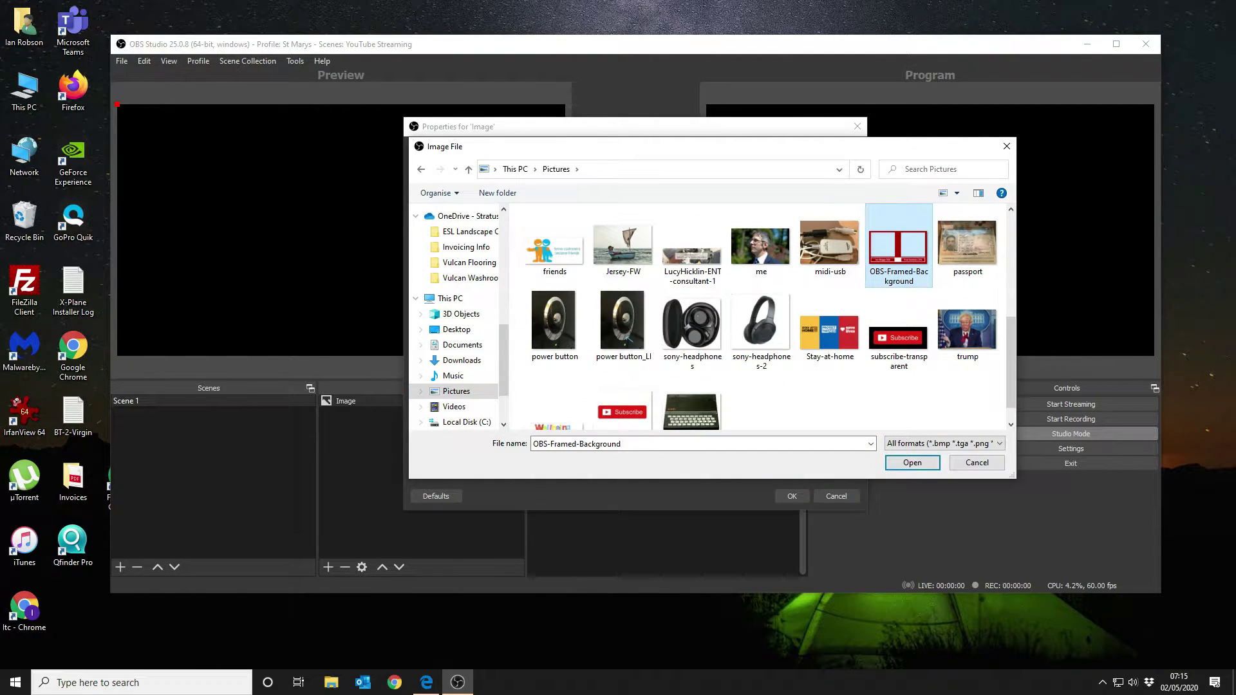
{"action": "key", "text": "Return"}
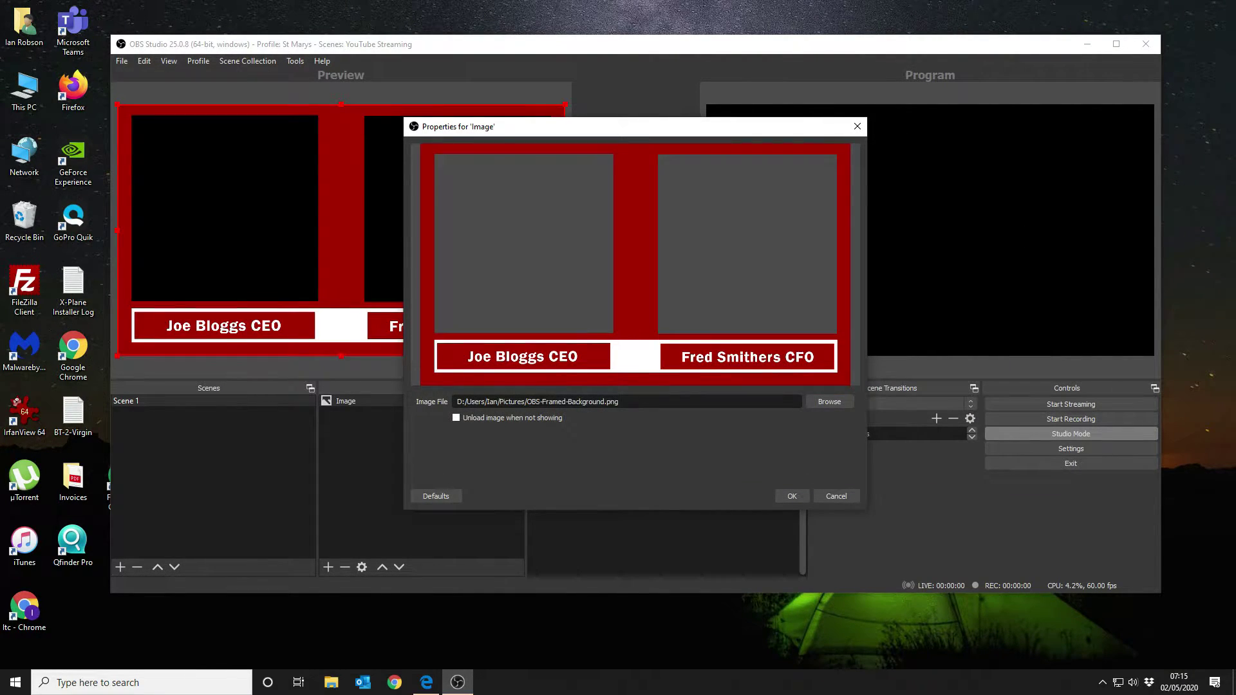
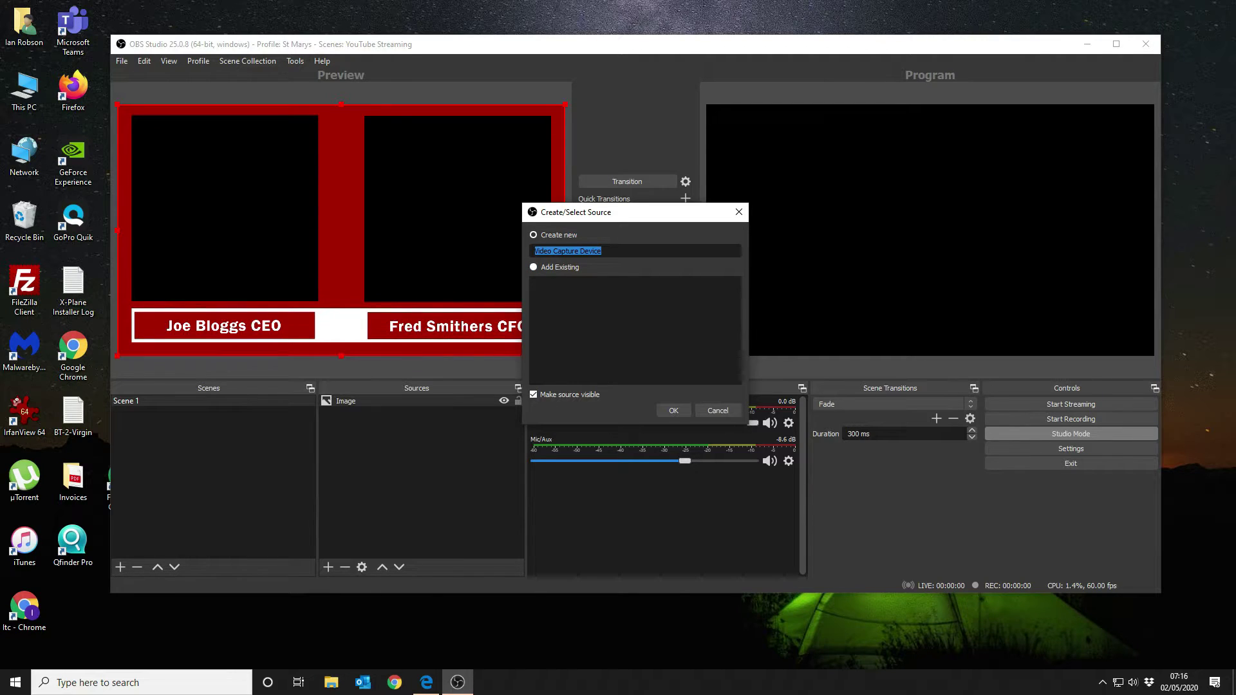
Step: Create a new visible Video Capture Device source that uses USB Video Device, keeping its other settings at their defaults
{"action": "left_click", "coordinate": [673, 410]}
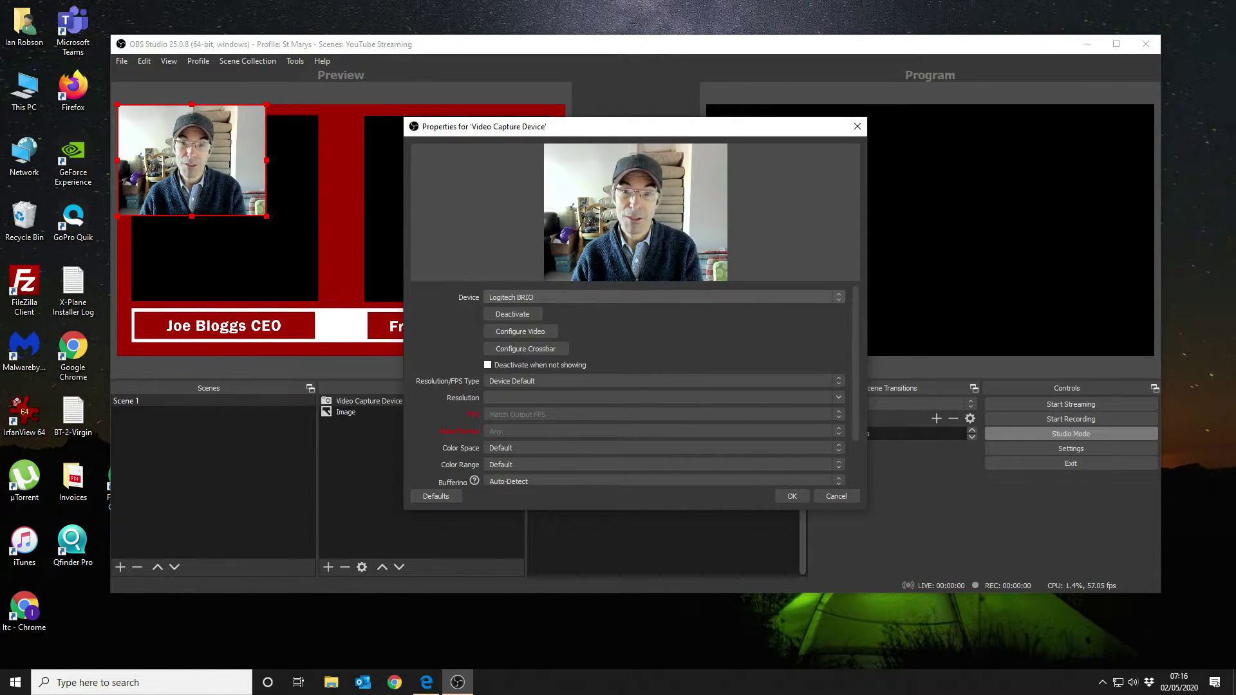
{"action": "left_click", "coordinate": [663, 297]}
{"action": "key", "text": "Down"}
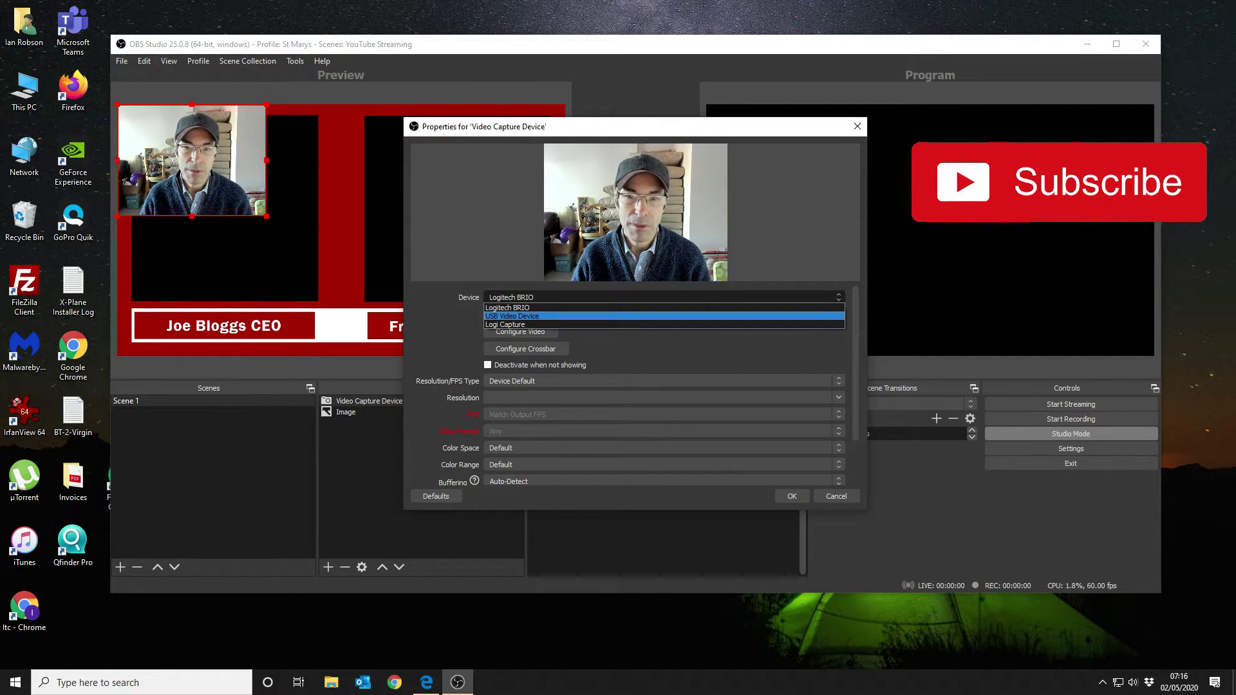
{"action": "key", "text": "Return"}
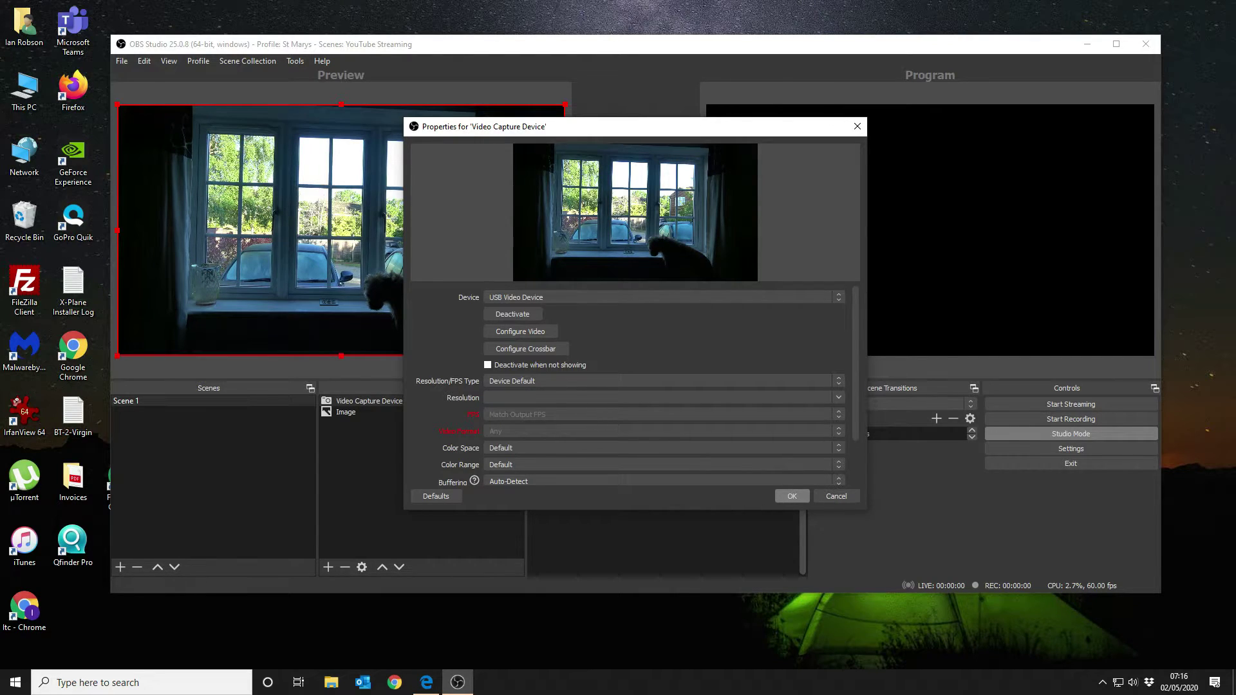
{"action": "scroll", "coordinate": [525, 348], "scroll_direction": "down", "scroll_amount": 3}
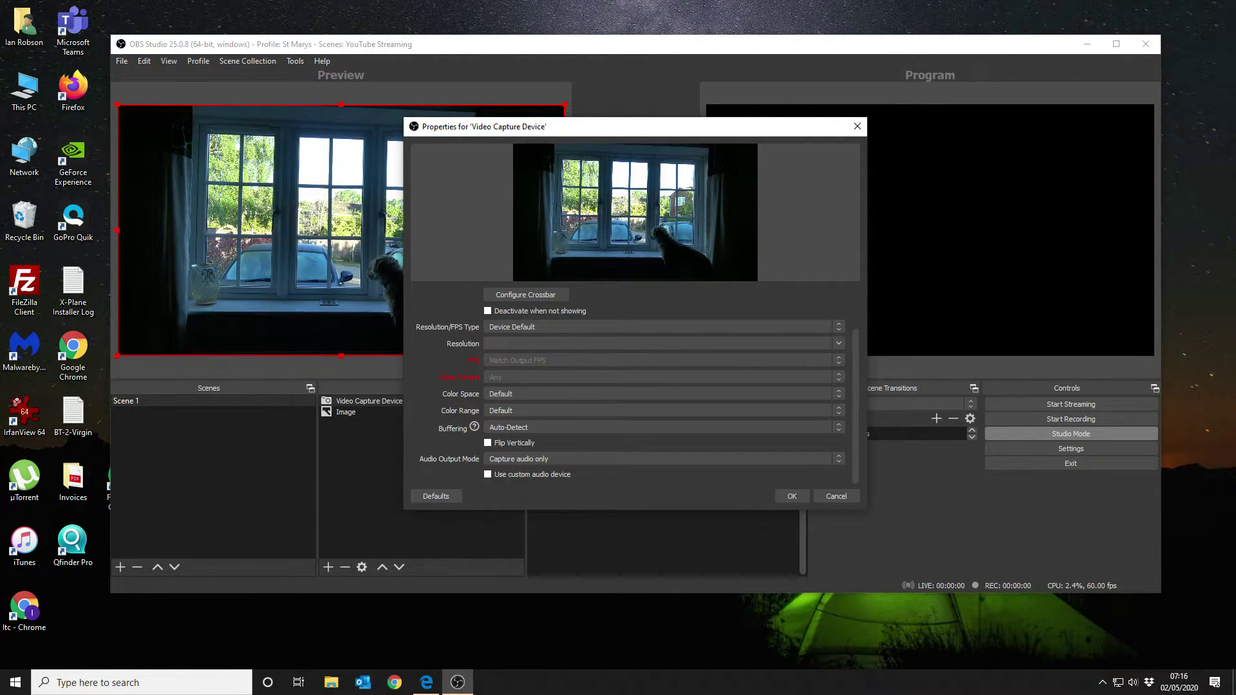
{"action": "left_click", "coordinate": [792, 497]}
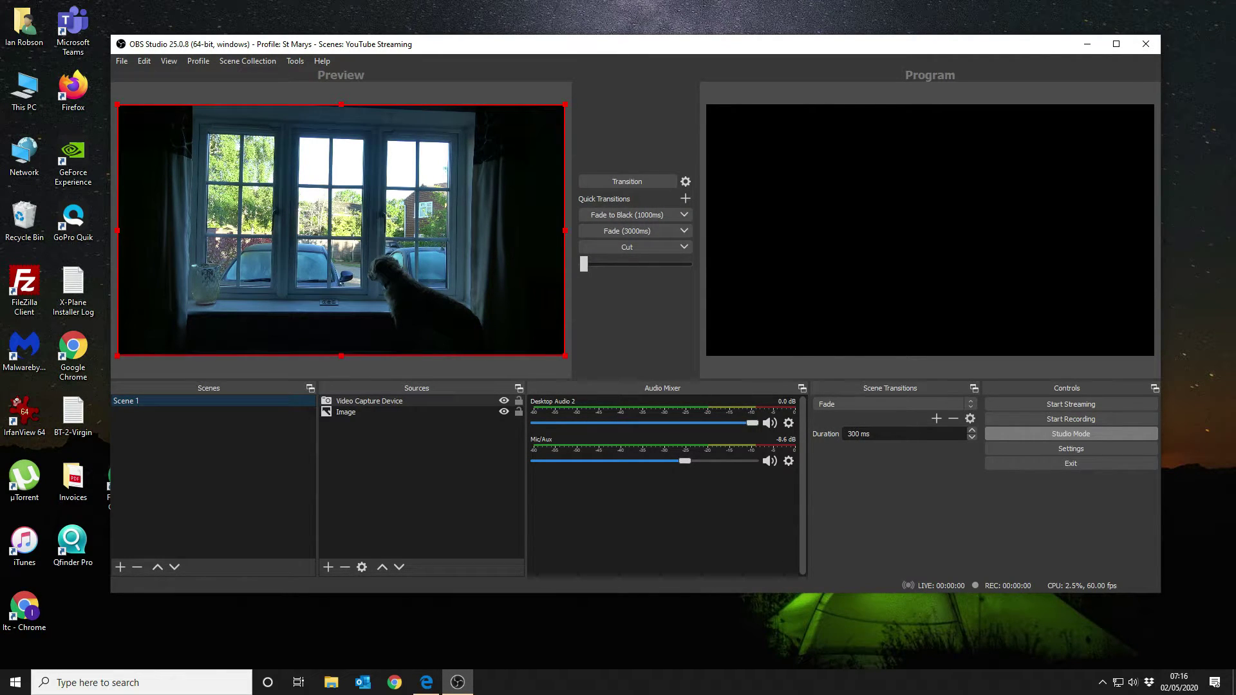
Step: Crop all four sides of the camera picture in the preview to roughly fit the overlay's left window
{"action": "left_click_drag", "start_coordinate": [341, 355], "coordinate": [341, 282], "text": "alt"}
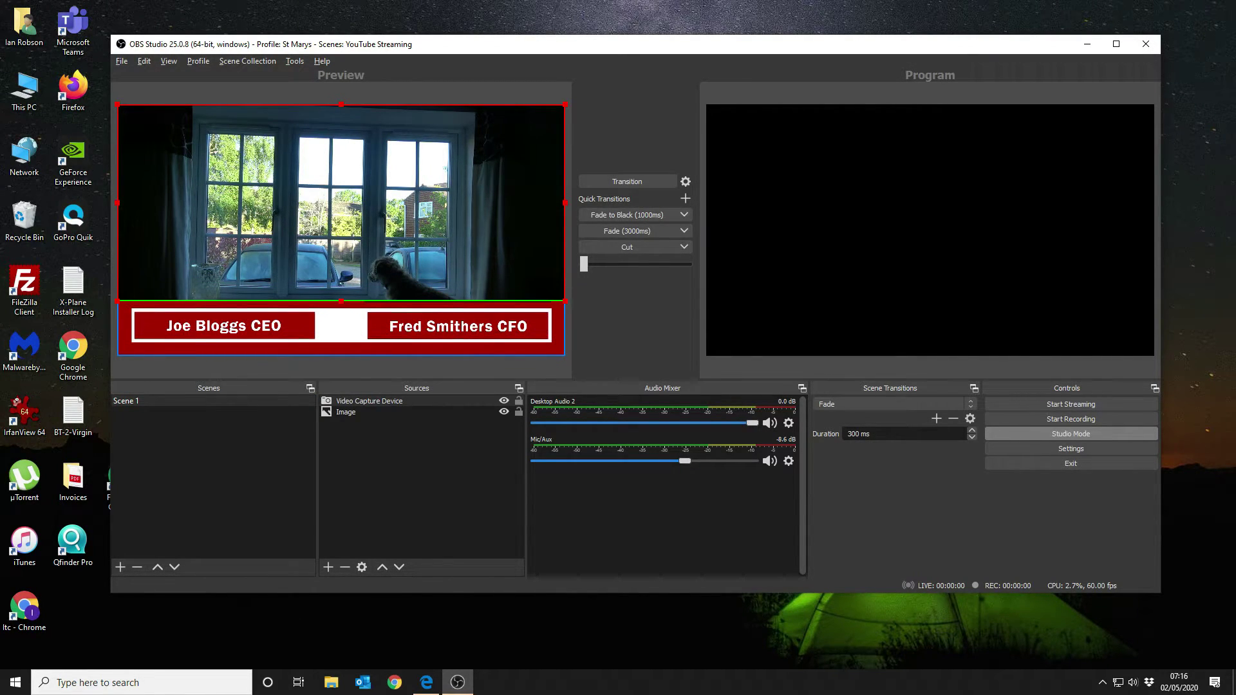
{"action": "left_click_drag", "start_coordinate": [341, 300], "coordinate": [341, 297], "text": "alt"}
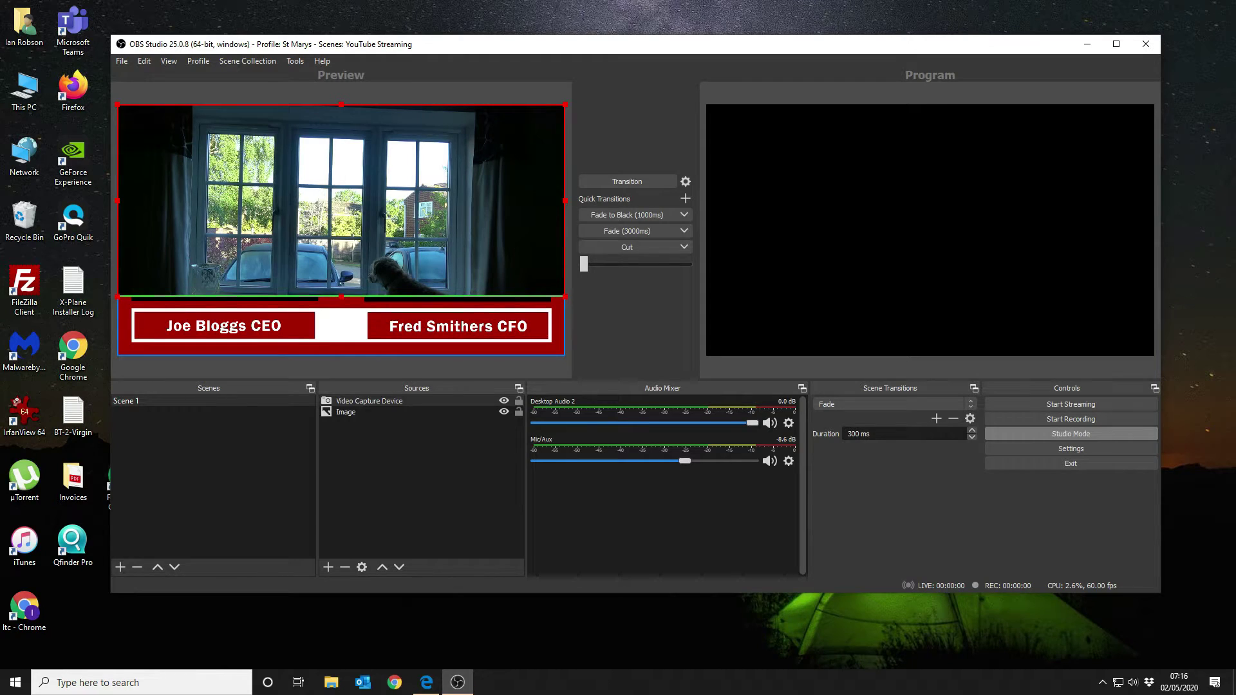
{"action": "left_click_drag", "start_coordinate": [565, 201], "coordinate": [318, 200], "text": "alt"}
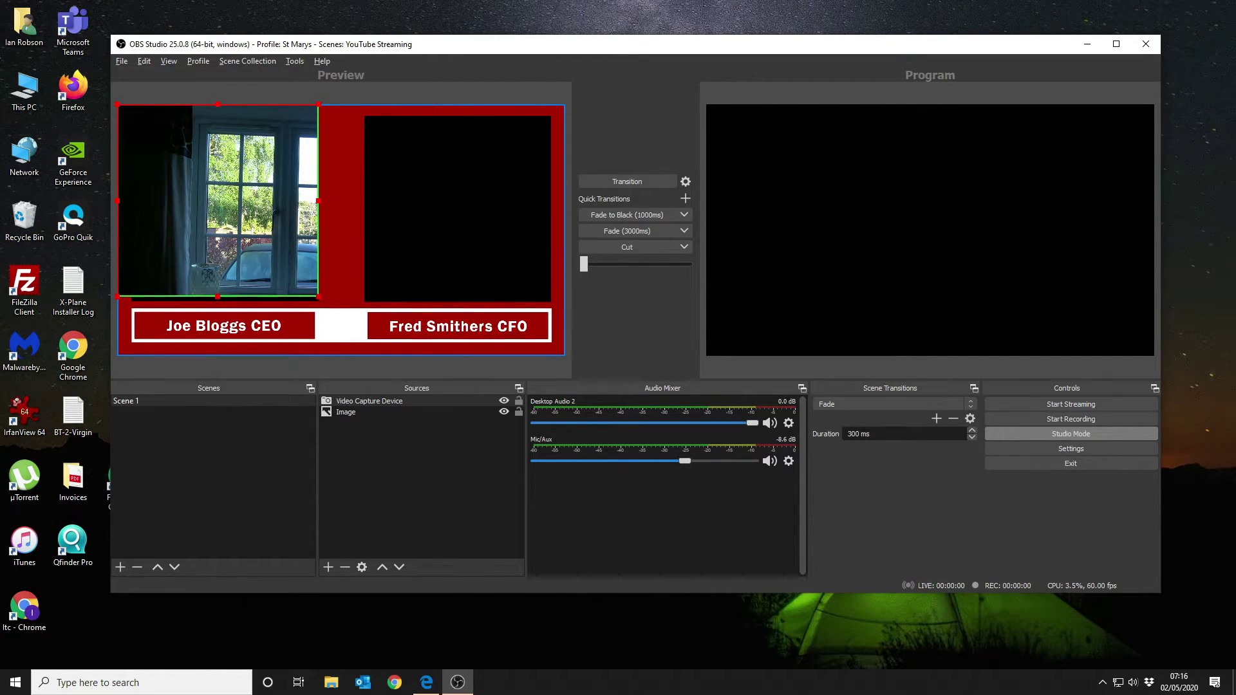
{"action": "left_click_drag", "start_coordinate": [117, 201], "coordinate": [130, 200], "text": "alt"}
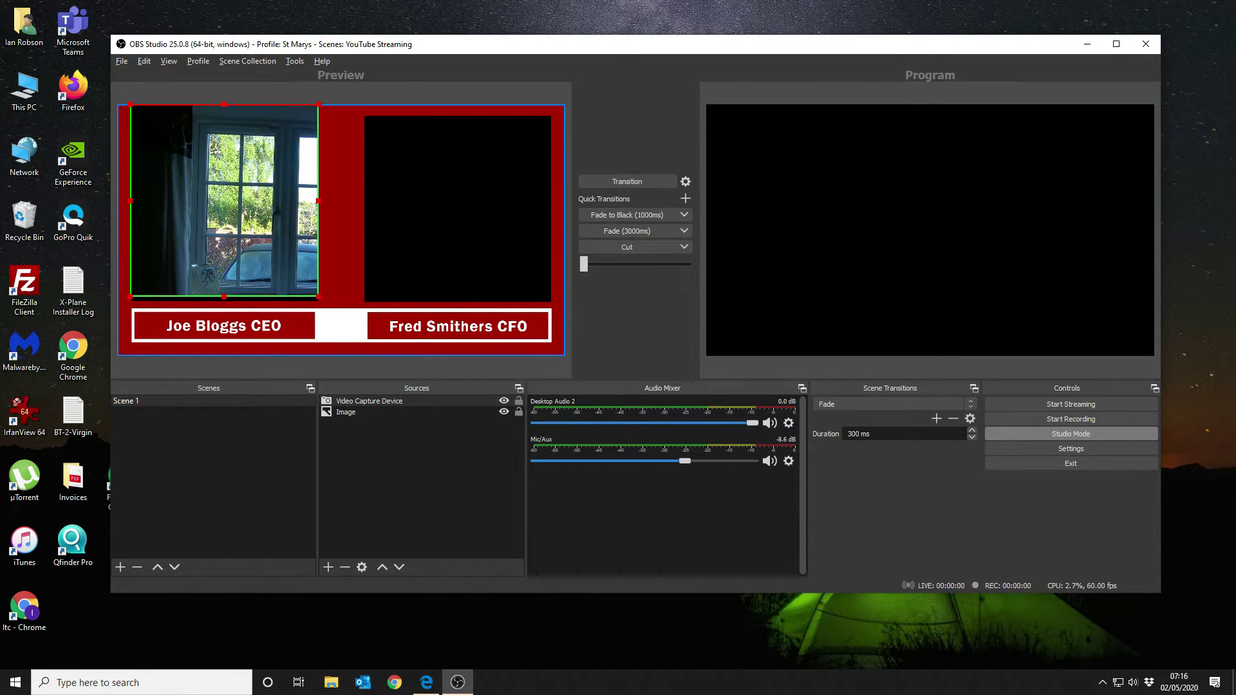
{"action": "left_click_drag", "start_coordinate": [224, 104], "coordinate": [225, 114], "text": "alt"}
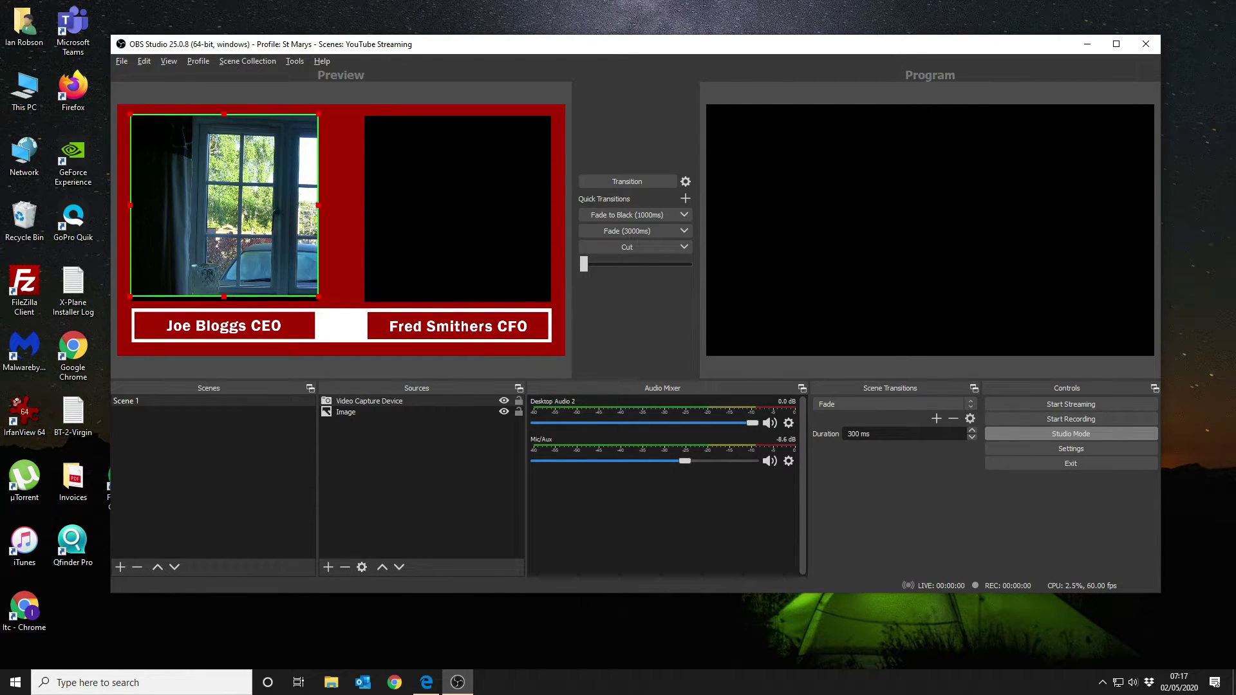
Step: Reposition the cropped camera picture and adjust its edges until it completely fills the overlay's left window
{"action": "left_click_drag", "start_coordinate": [224, 226], "coordinate": [284, 232]}
{"action": "left_click_drag", "start_coordinate": [189, 212], "coordinate": [176, 212], "text": "alt"}
{"action": "left_click_drag", "start_coordinate": [279, 224], "coordinate": [232, 219]}
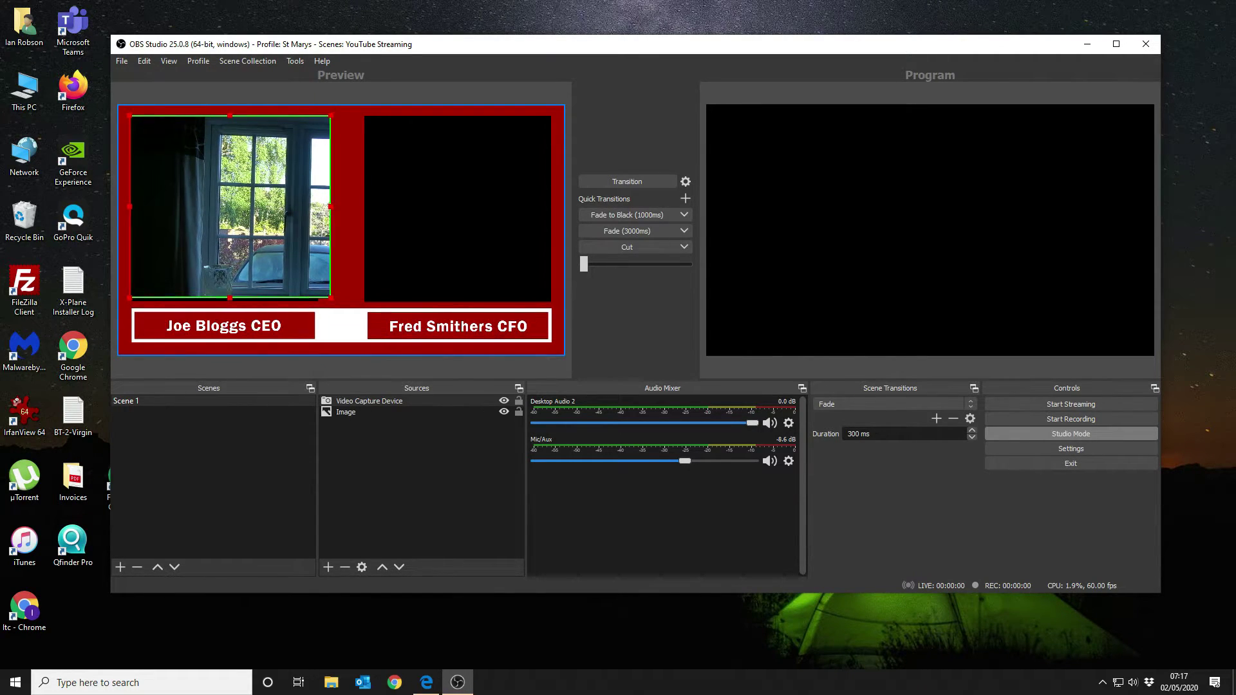
{"action": "right_click", "coordinate": [292, 197]}
{"action": "key", "text": "Escape"}
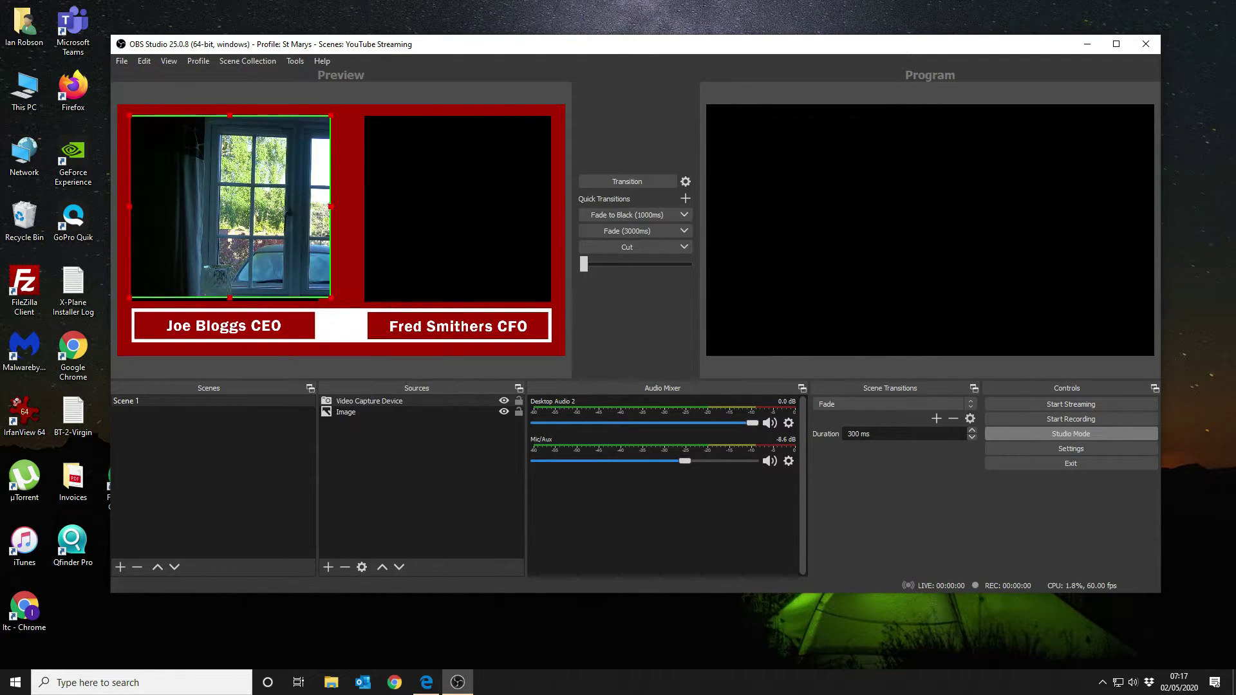
{"action": "left_click_drag", "start_coordinate": [331, 206], "coordinate": [319, 207]}
{"action": "right_click", "coordinate": [319, 207]}
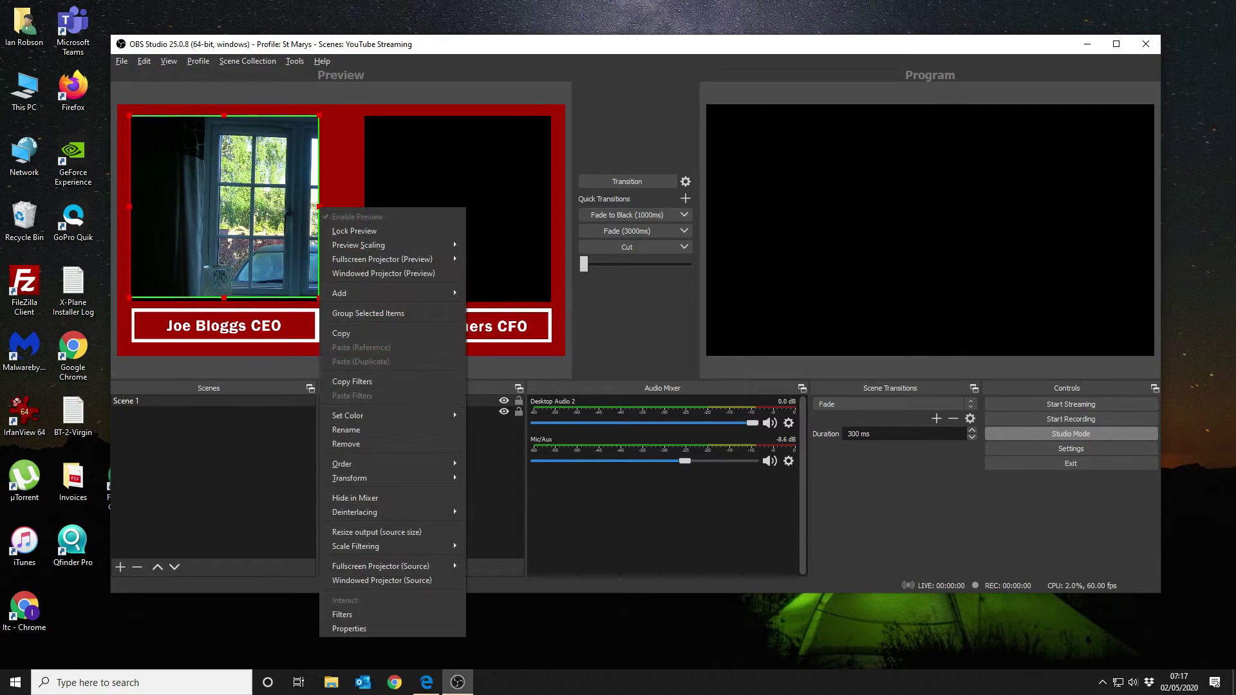
{"action": "key", "text": "Escape"}
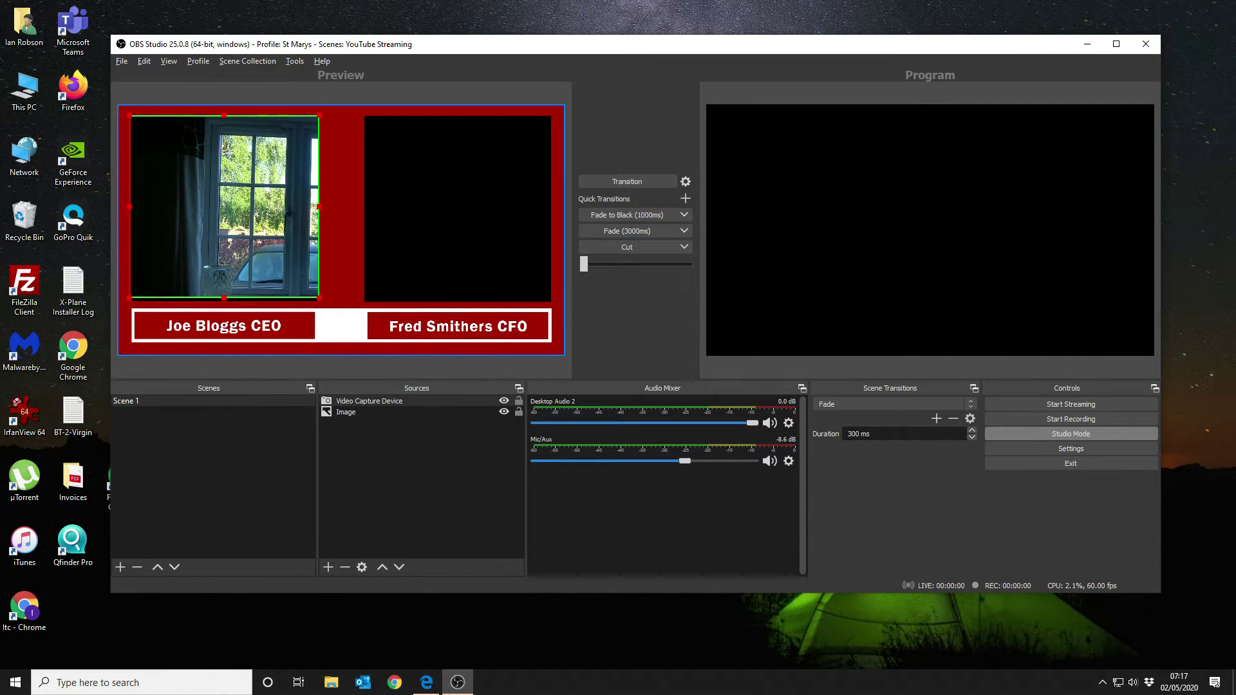
{"action": "left_click_drag", "start_coordinate": [224, 298], "coordinate": [224, 302]}
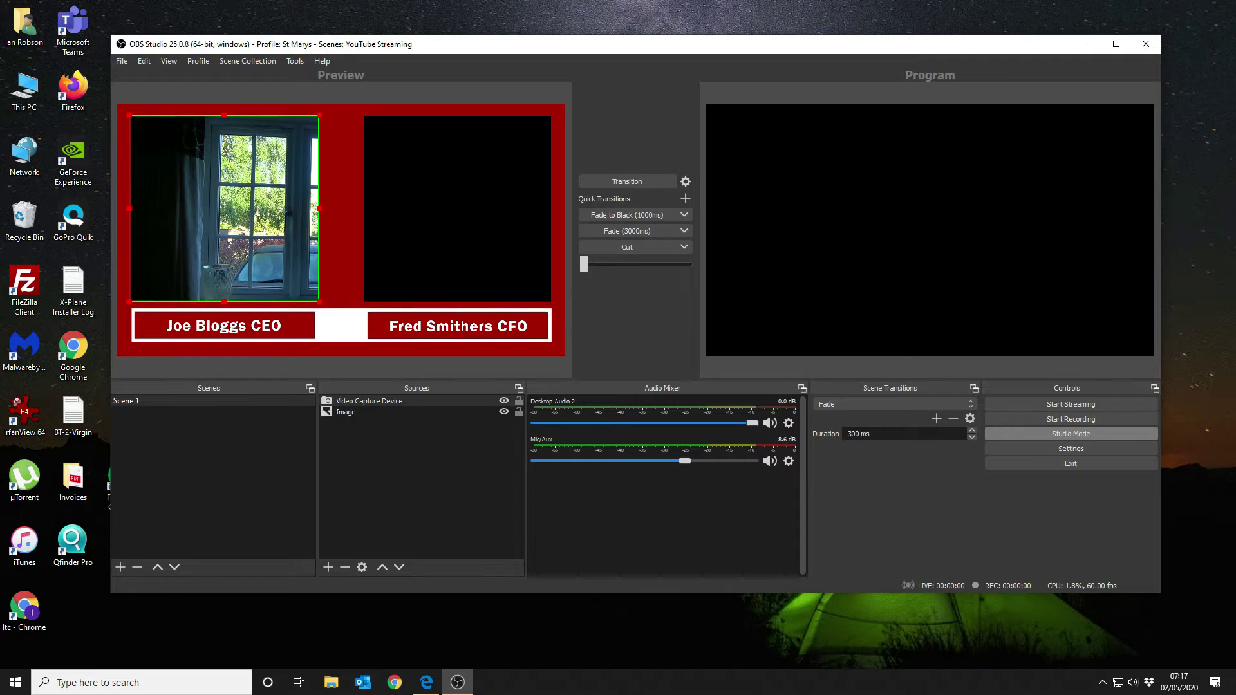
Step: Move the Image source above the Video Capture Device so the overlay frames the camera picture
{"action": "left_click", "coordinate": [412, 411]}
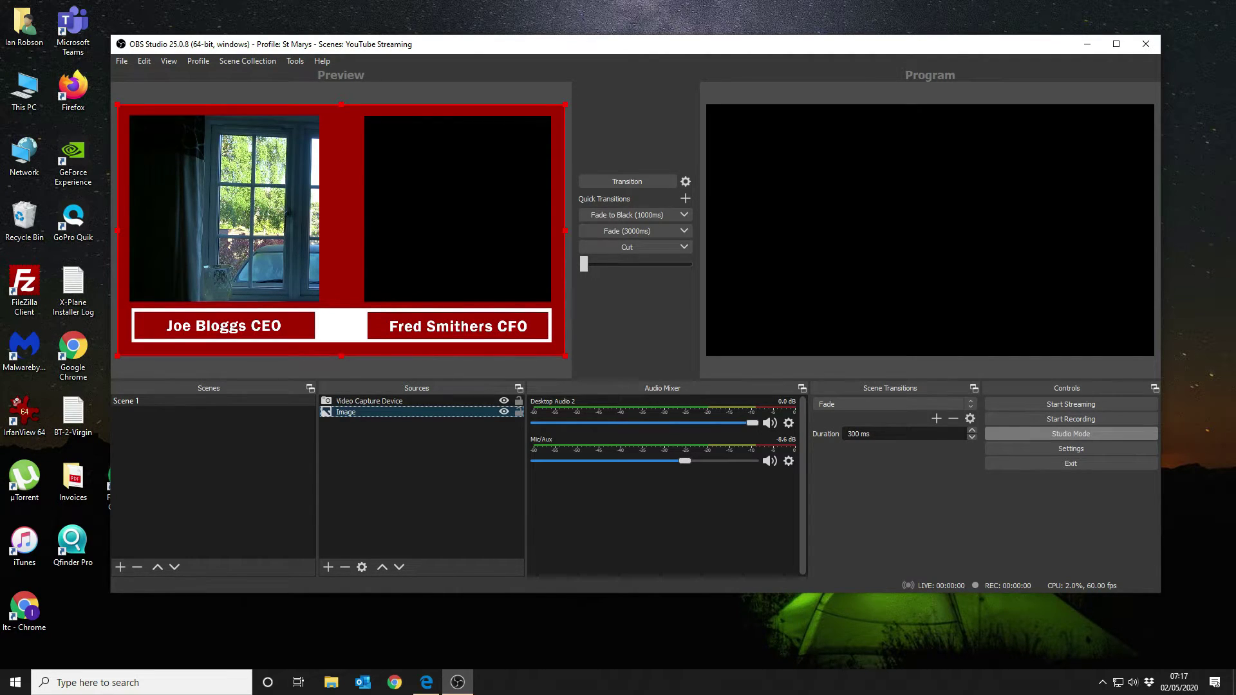
{"action": "left_click", "coordinate": [382, 567]}
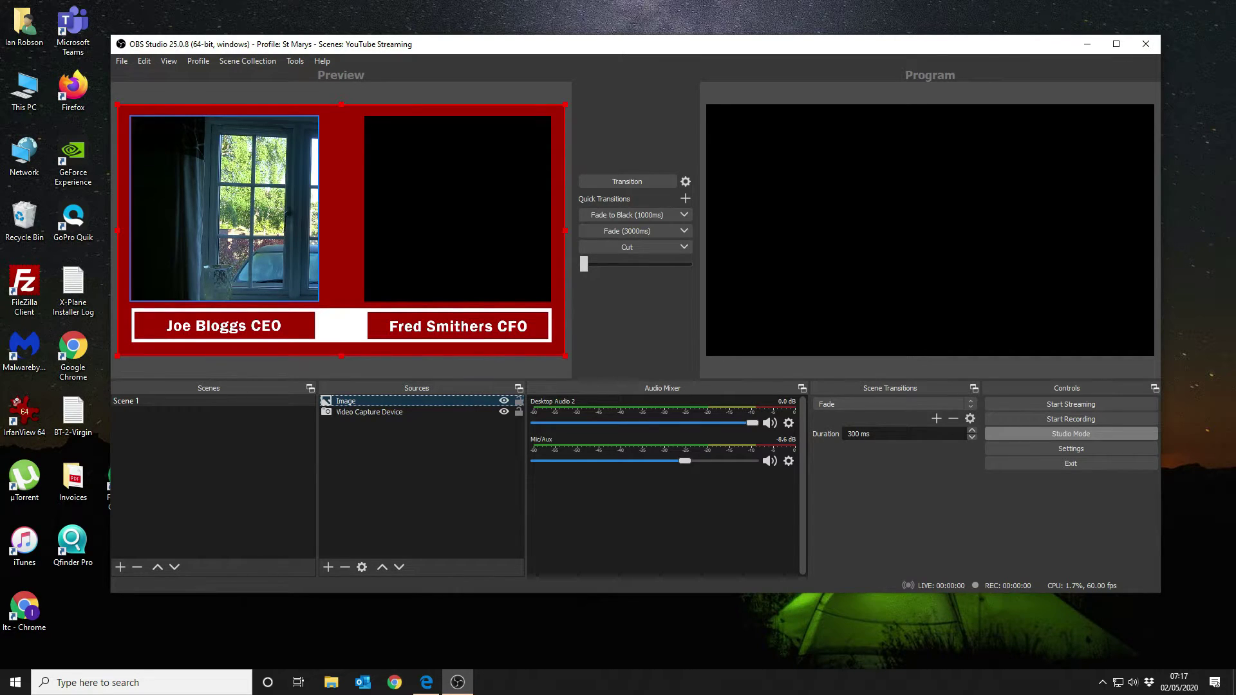
{"action": "left_click_drag", "start_coordinate": [218, 231], "coordinate": [257, 206]}
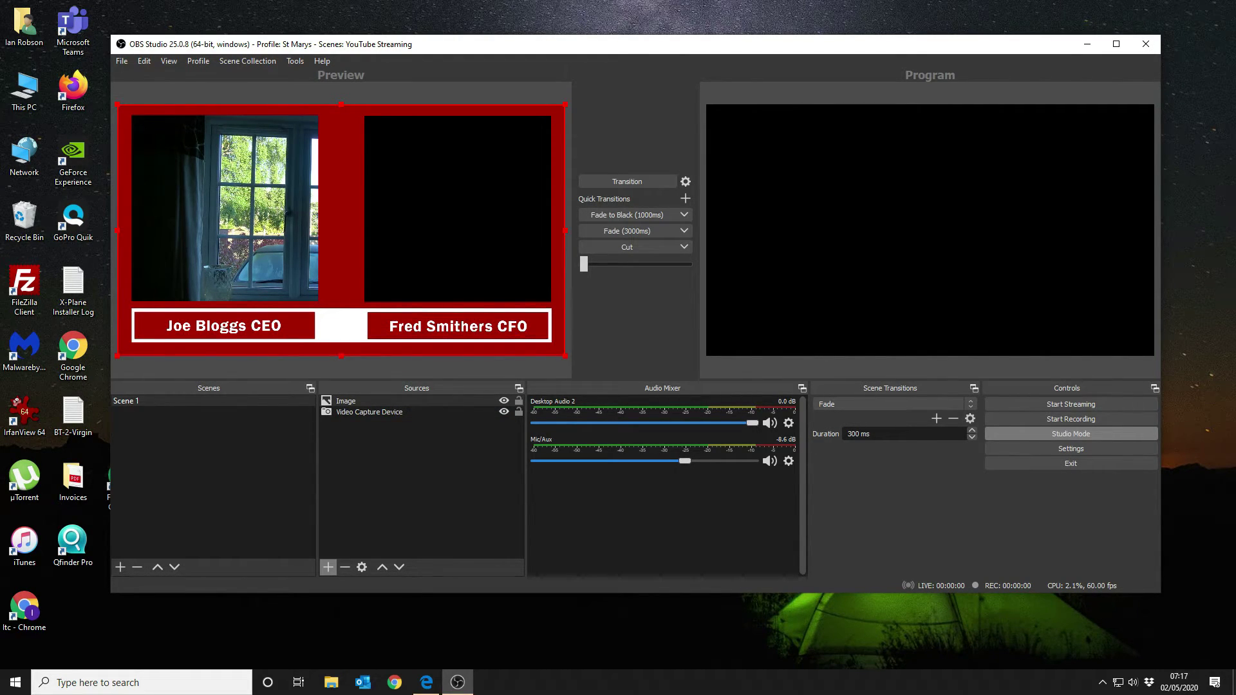
{"action": "left_click", "coordinate": [329, 567]}
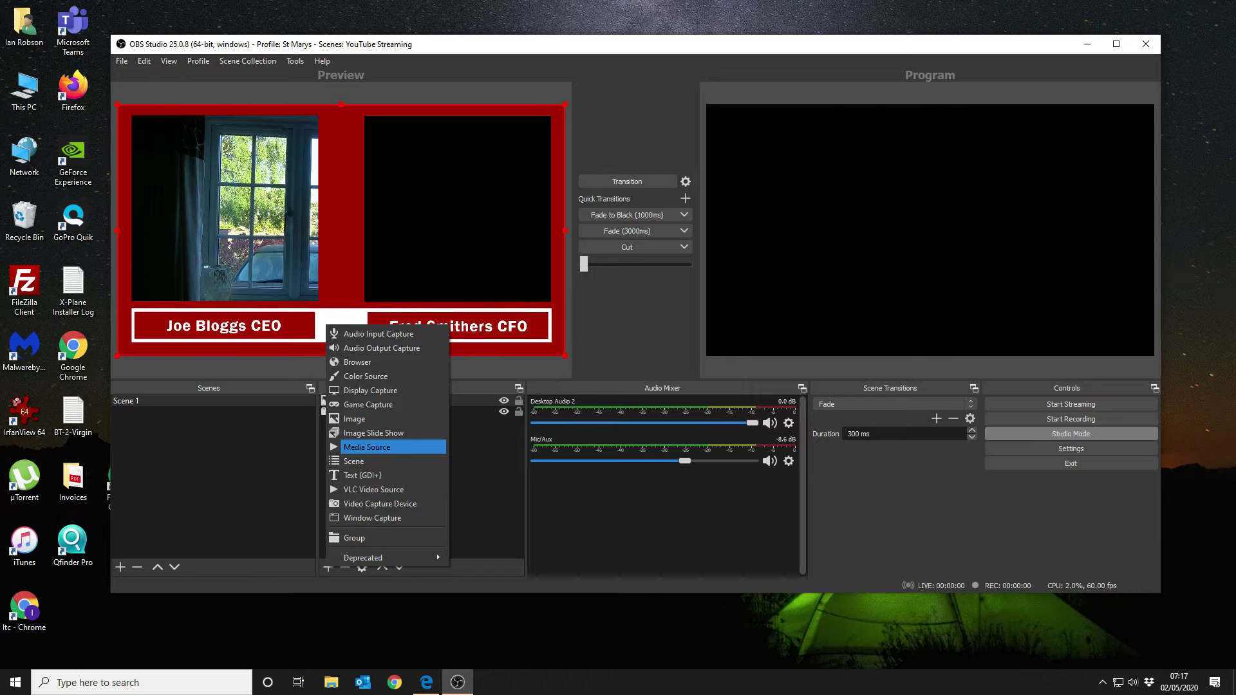
{"action": "left_click", "coordinate": [374, 489]}
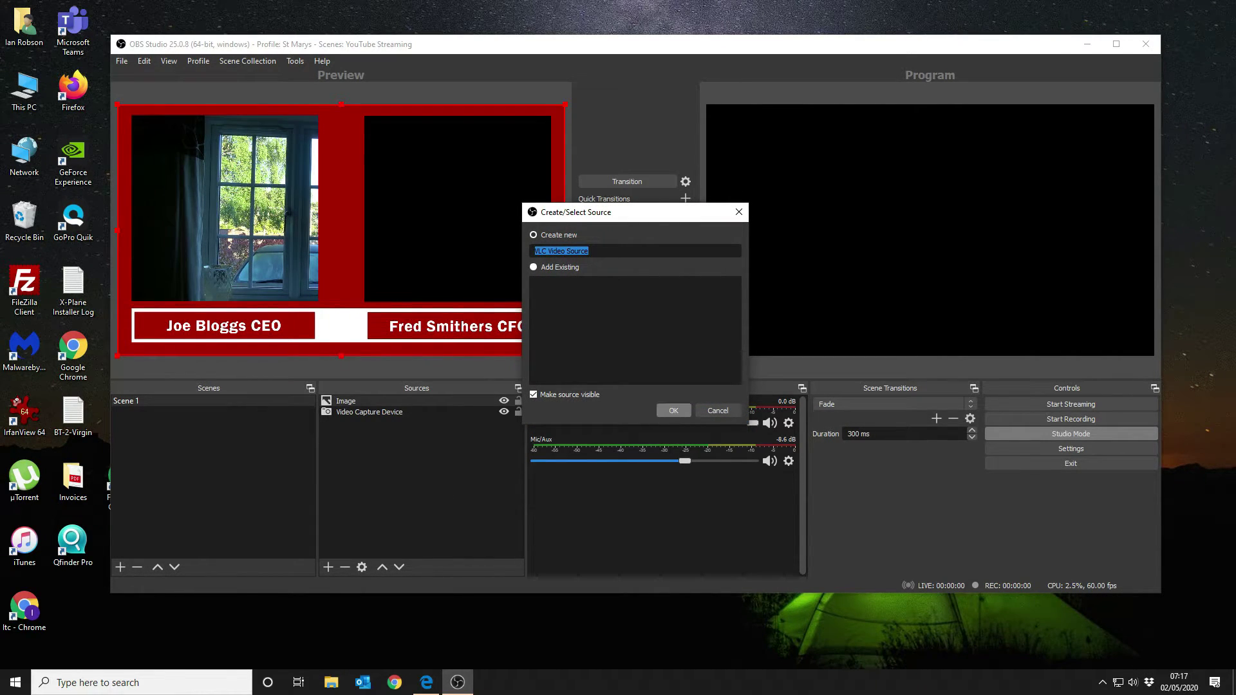
{"action": "left_click", "coordinate": [718, 411]}
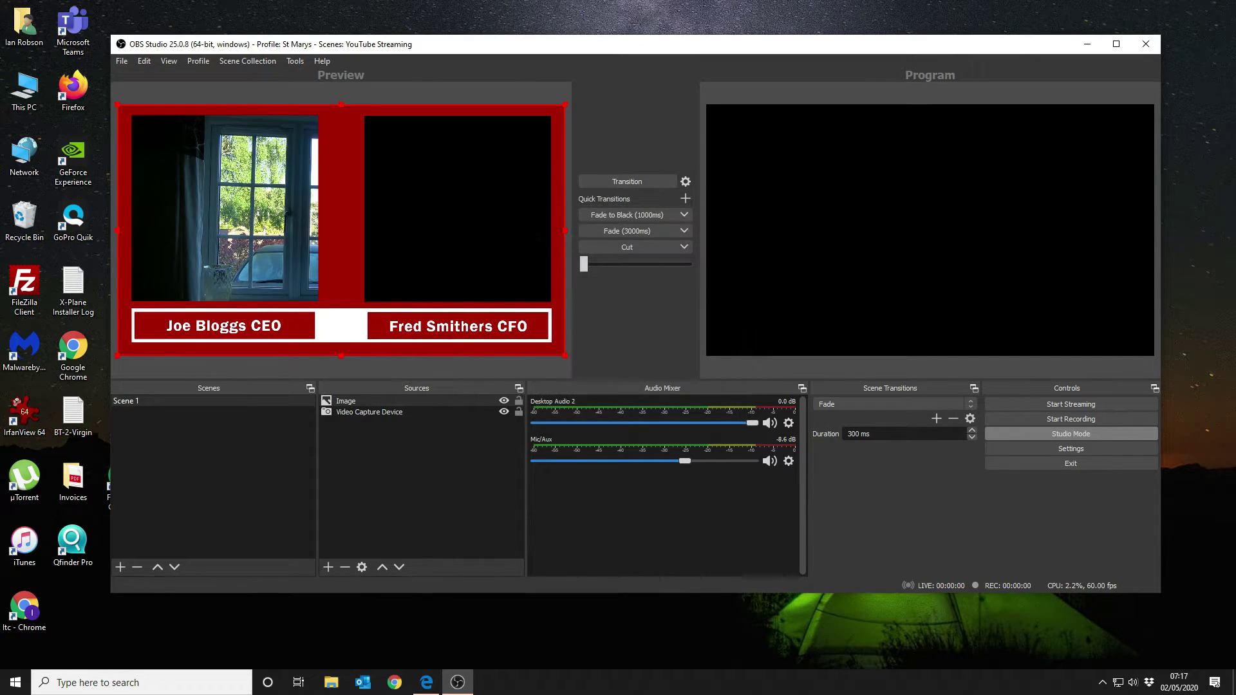
Step: Add the existing Video Capture Device to the scene a second time as a visible source
{"action": "left_click", "coordinate": [328, 567]}
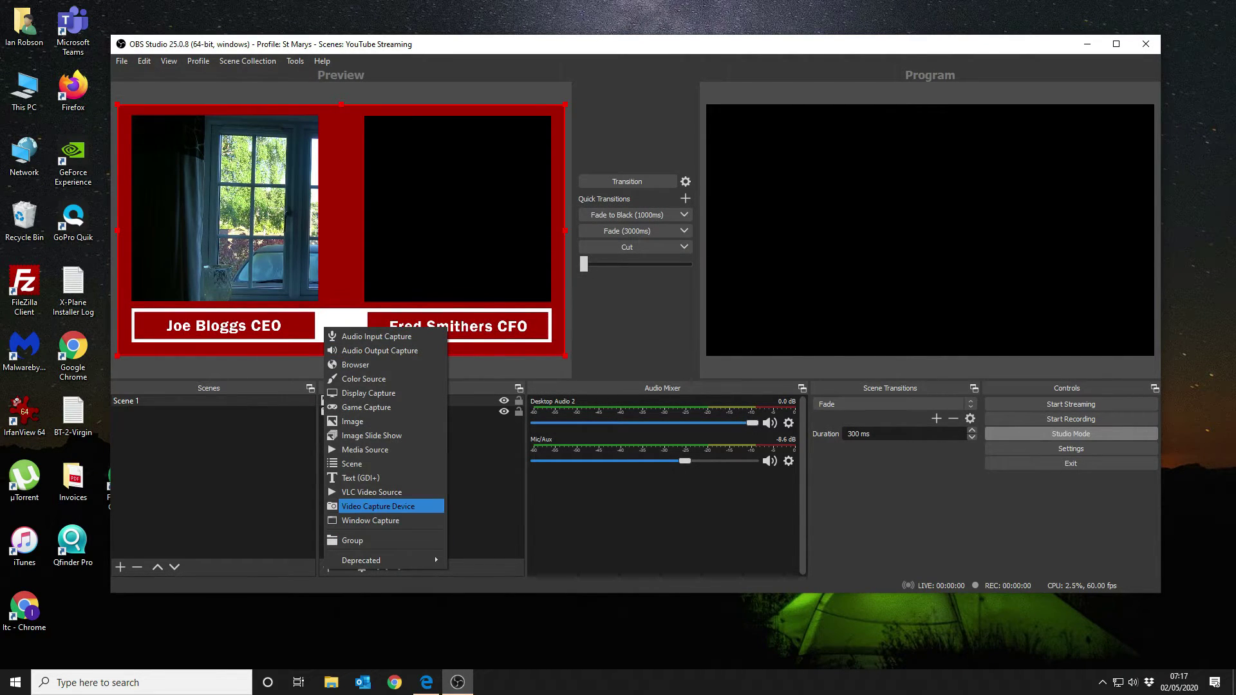
{"action": "left_click", "coordinate": [378, 506]}
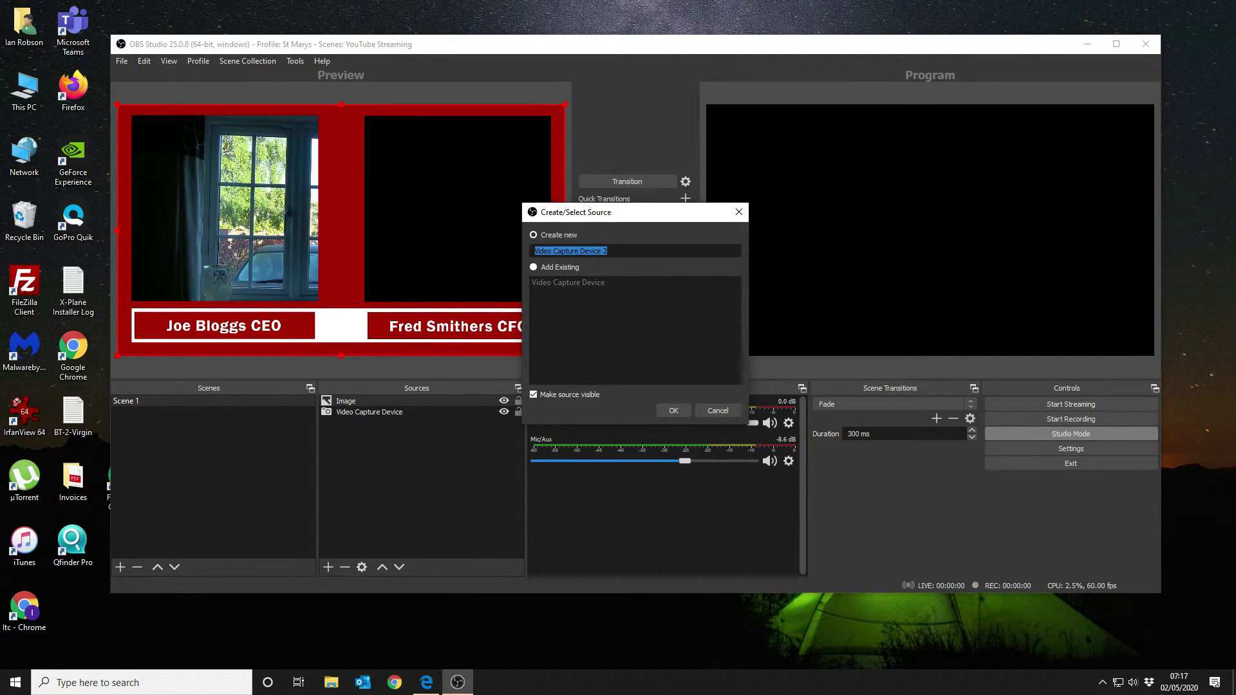
{"action": "left_click", "coordinate": [533, 266]}
{"action": "left_click", "coordinate": [534, 267]}
{"action": "left_click", "coordinate": [567, 282]}
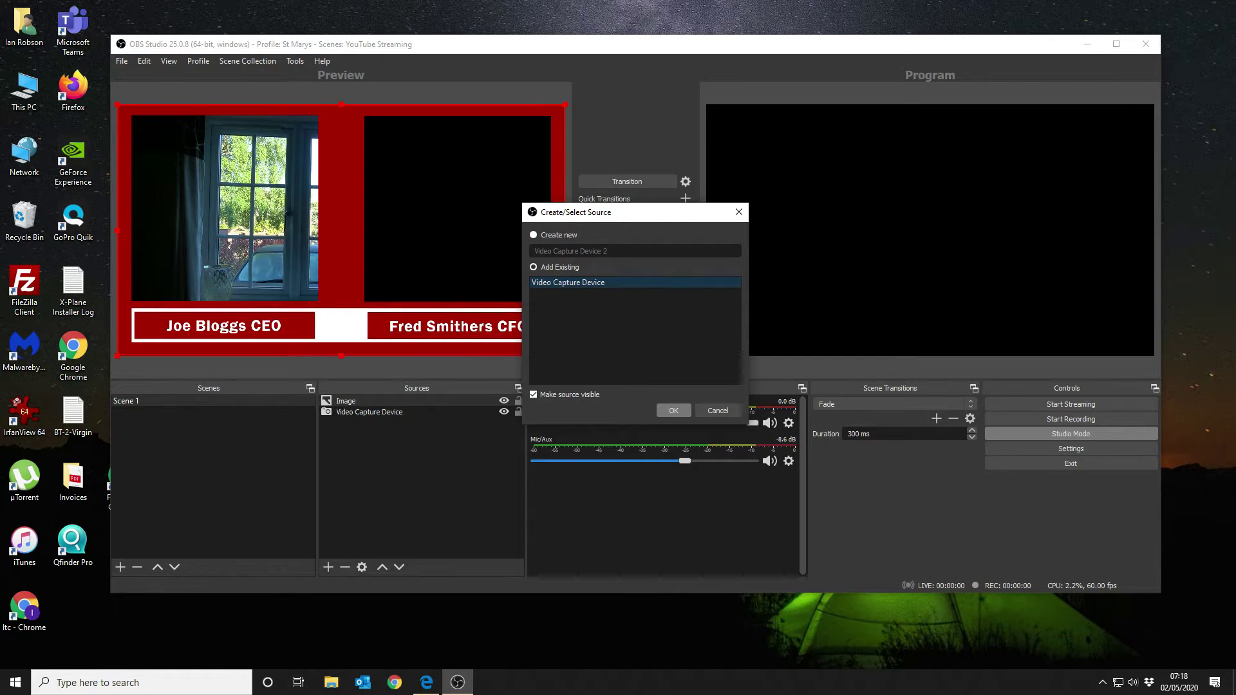
{"action": "left_click", "coordinate": [673, 410]}
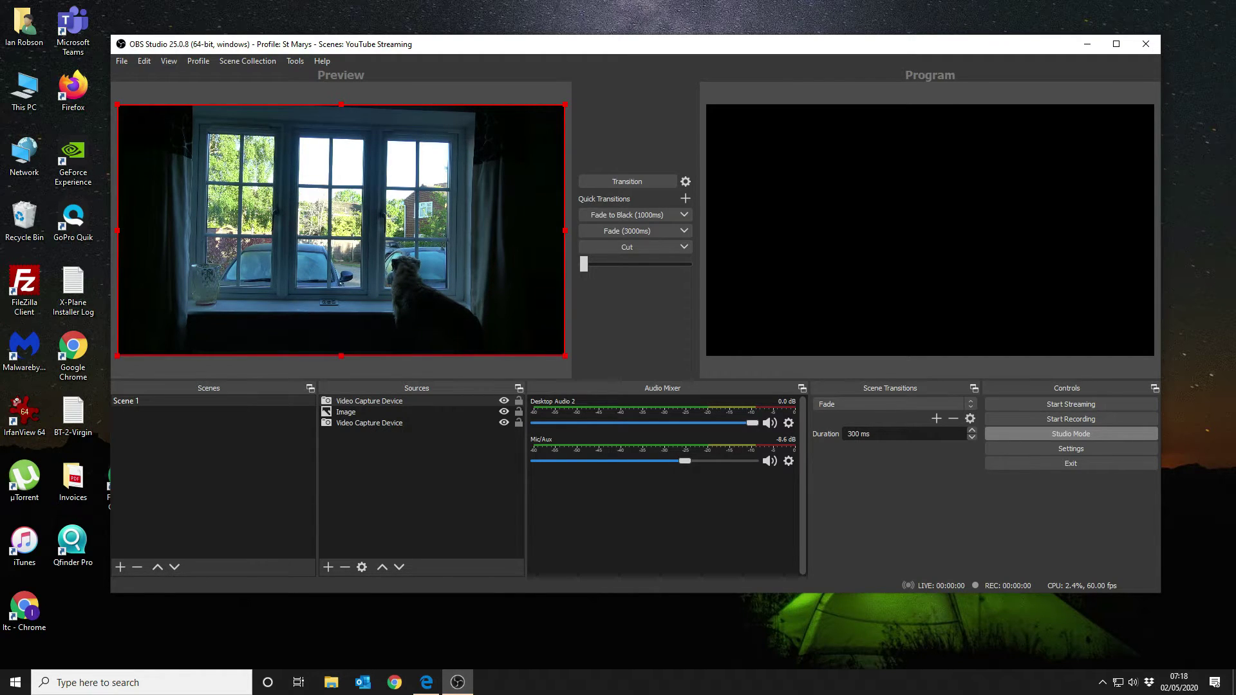
Step: Crop all four sides of the second camera picture in the preview to fit the overlay's right window
{"action": "left_click_drag", "start_coordinate": [117, 229], "coordinate": [364, 230], "text": "alt"}
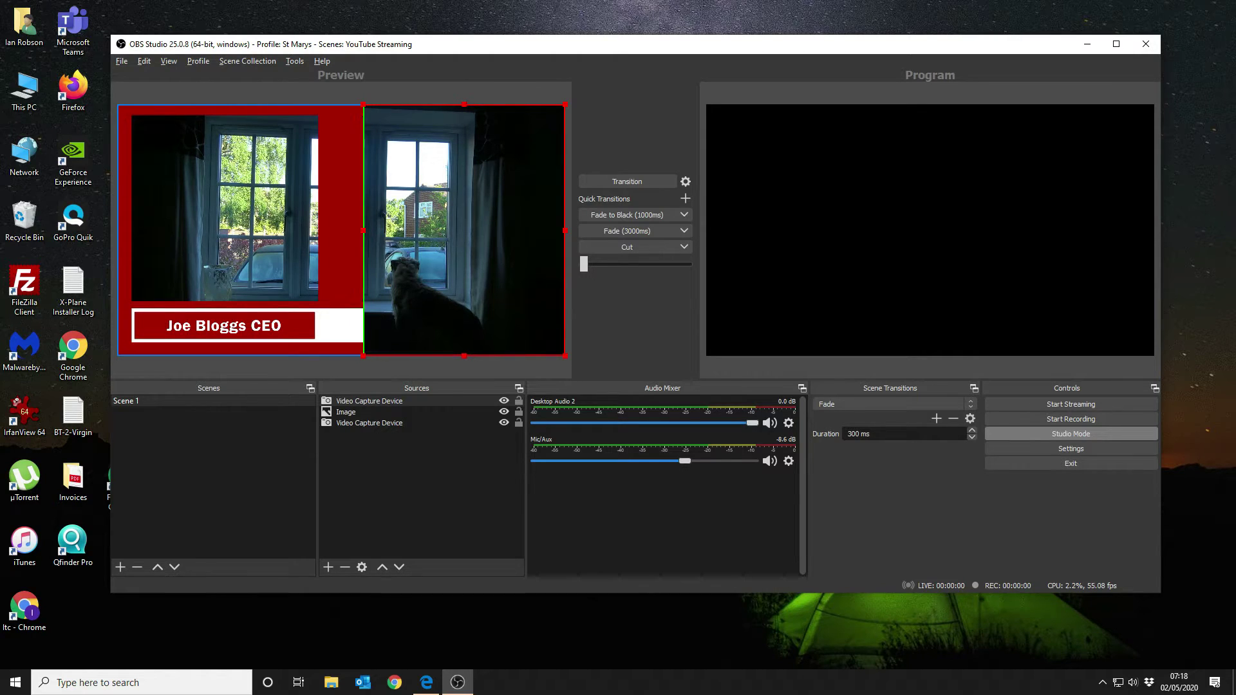
{"action": "mouse_move", "coordinate": [565, 230]}
{"action": "left_mouse_down"}
{"action": "mouse_move", "coordinate": [532, 229]}
{"action": "mouse_move", "coordinate": [550, 230]}
{"action": "left_mouse_up"}
{"action": "right_click", "coordinate": [552, 230]}
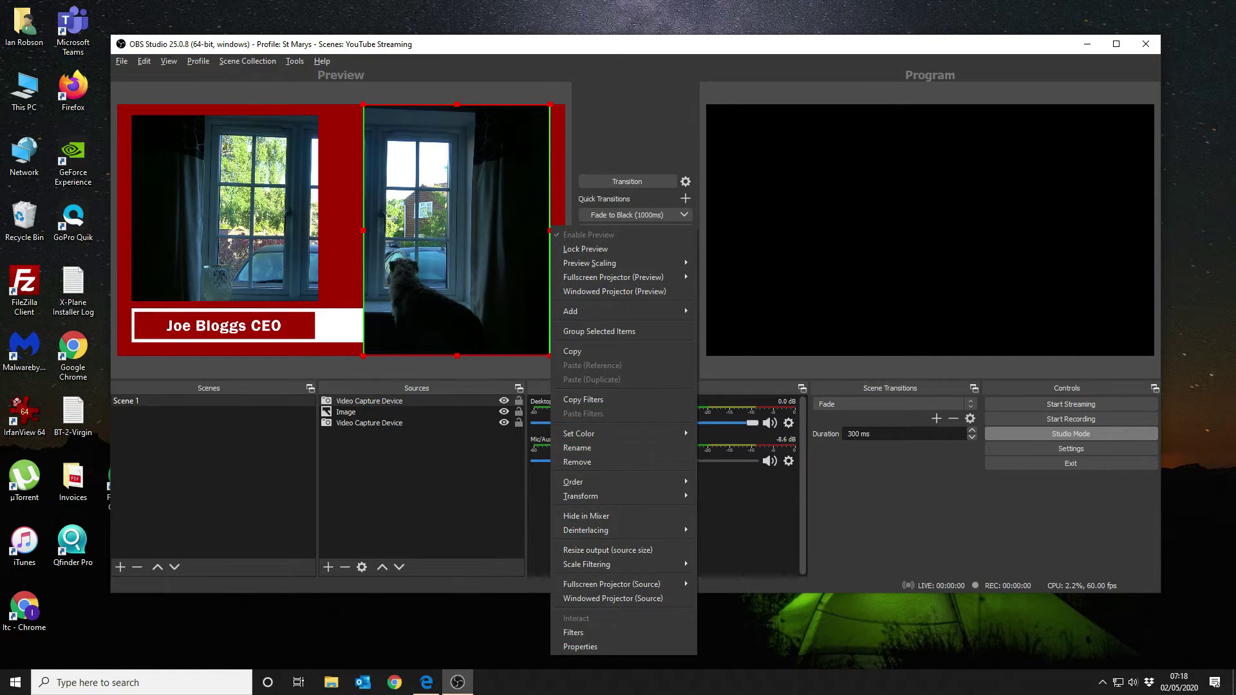
{"action": "key", "text": "Escape"}
{"action": "mouse_move", "coordinate": [457, 104]}
{"action": "left_mouse_down"}
{"action": "mouse_move", "coordinate": [457, 133]}
{"action": "mouse_move", "coordinate": [457, 116]}
{"action": "left_mouse_up"}
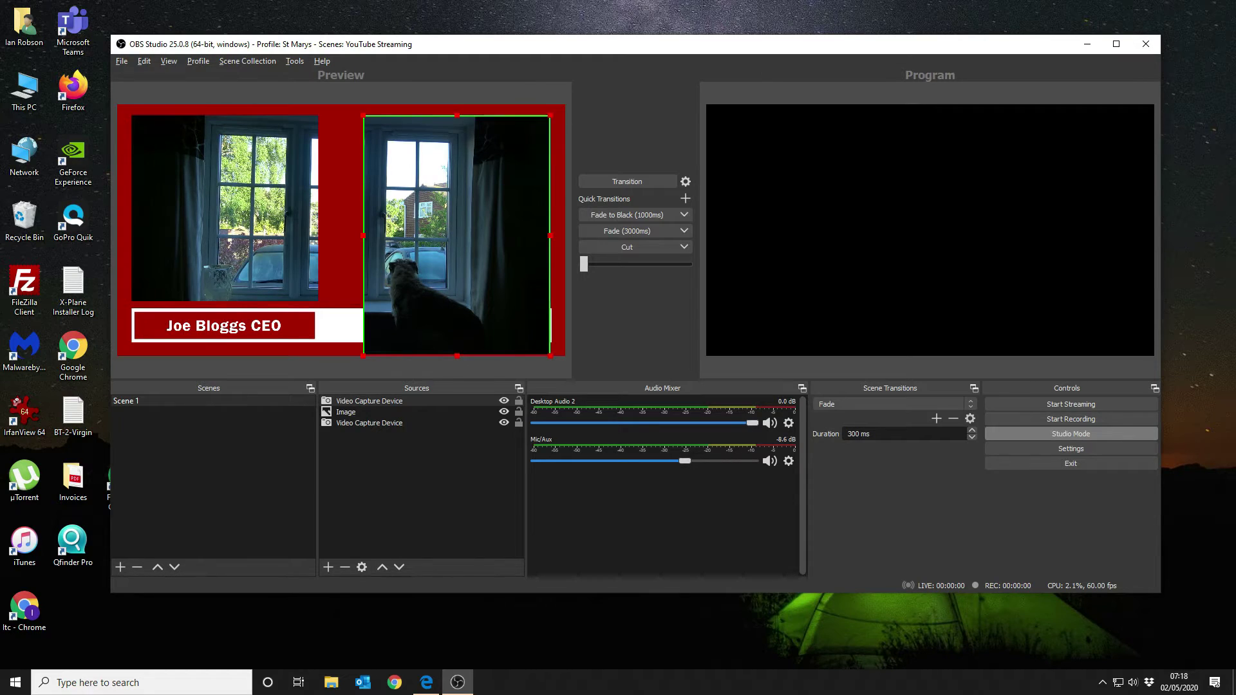
{"action": "left_click_drag", "start_coordinate": [457, 355], "coordinate": [457, 302]}
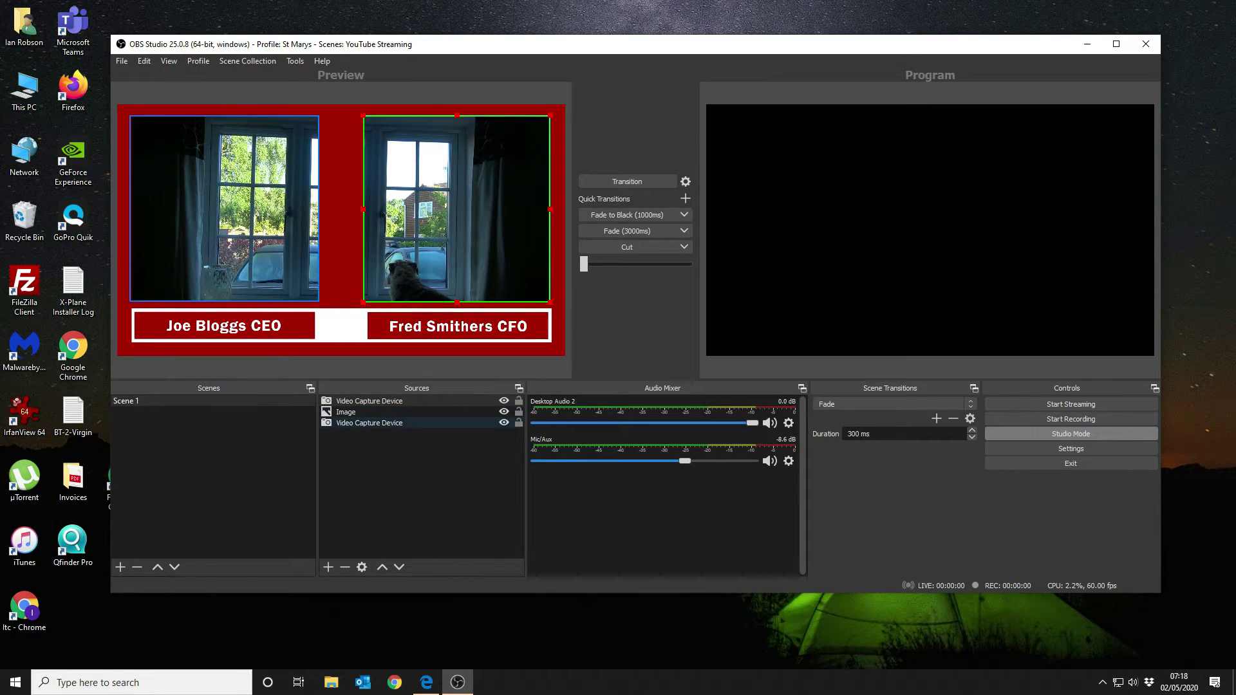
Step: Move the Image source above both Video Capture Devices so the overlay frames the two camera pictures
{"action": "left_click", "coordinate": [369, 411]}
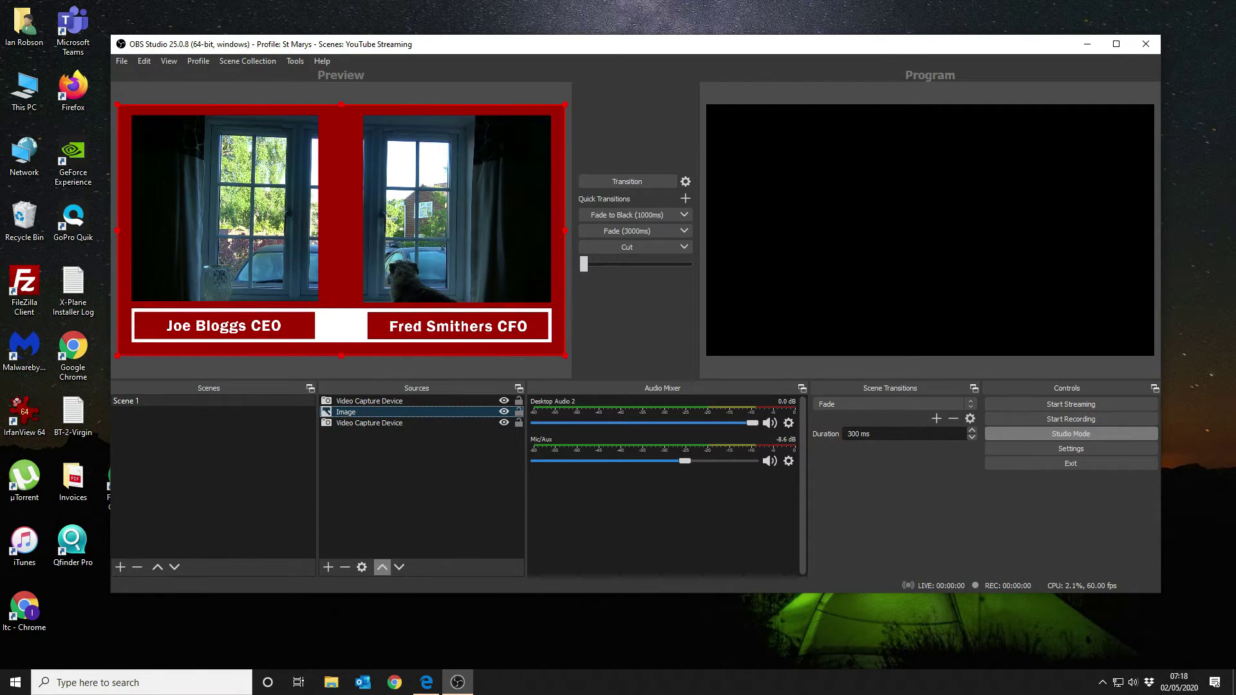
{"action": "left_click", "coordinate": [382, 567]}
{"action": "left_click_drag", "start_coordinate": [232, 232], "coordinate": [232, 232]}
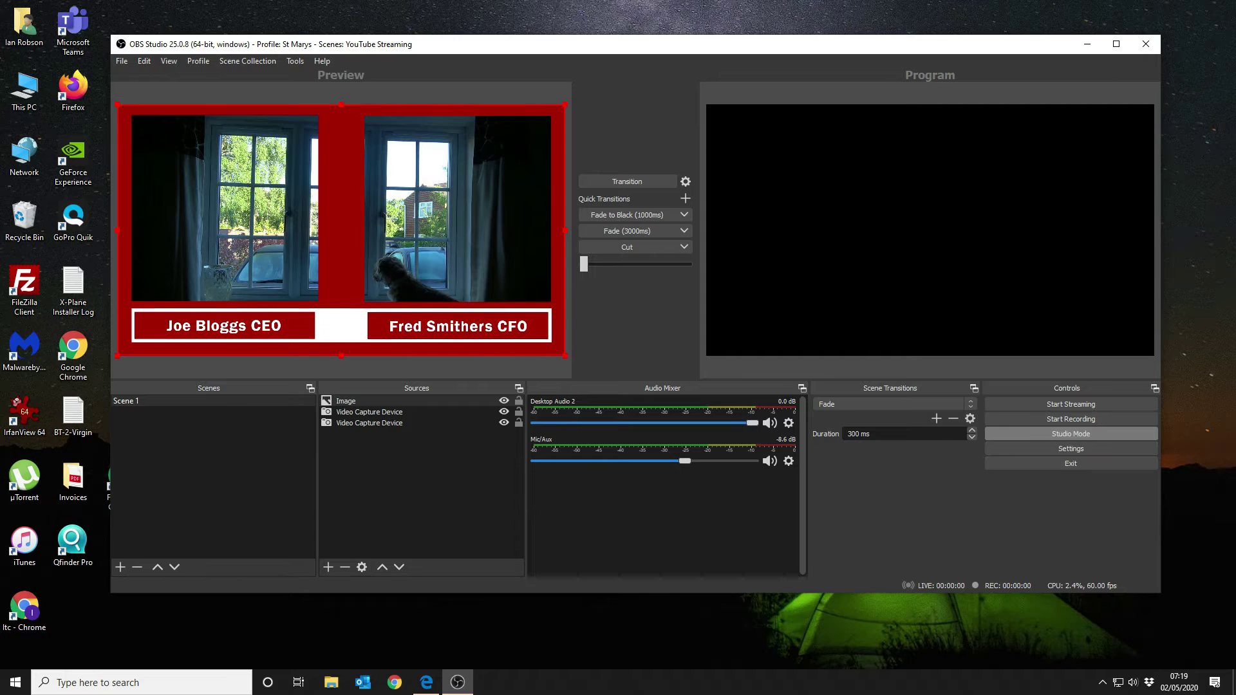
{"action": "left_click", "coordinate": [328, 567]}
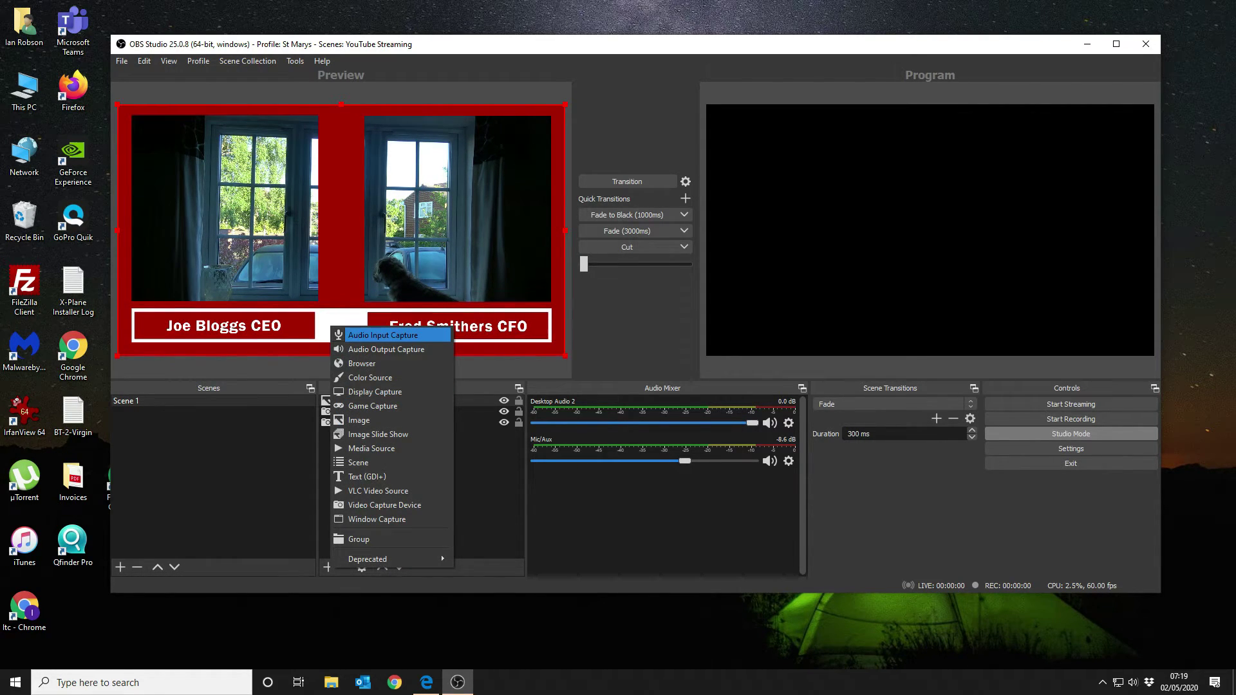
{"action": "key", "text": "Escape"}
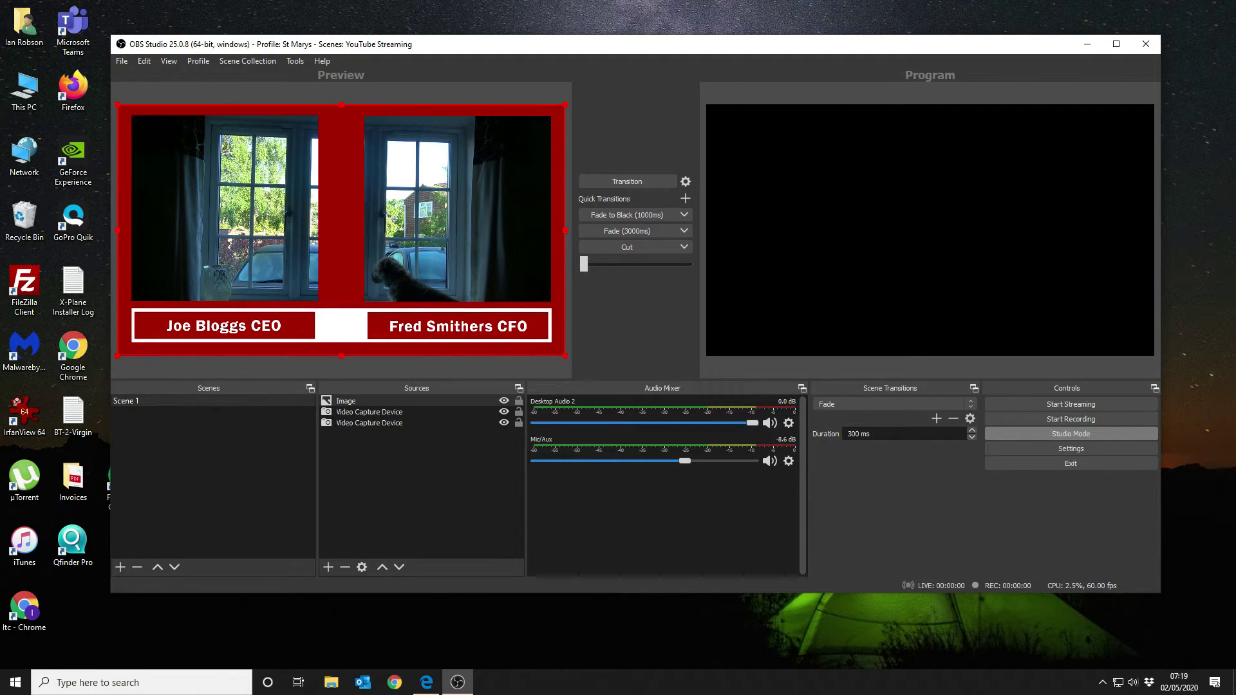
Step: Set Mic/Auxiliary Audio to Microphone (Blue Snowball) in the audio settings and apply the change
{"action": "left_click", "coordinate": [1071, 449]}
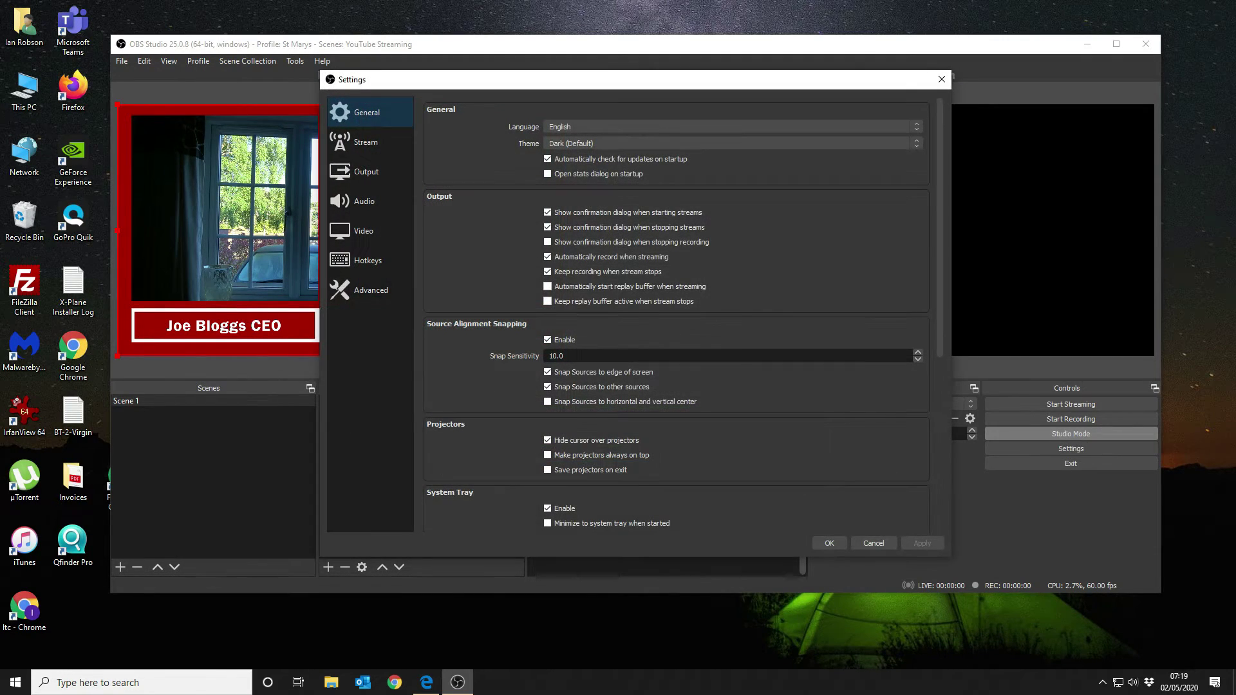
{"action": "left_click", "coordinate": [364, 201]}
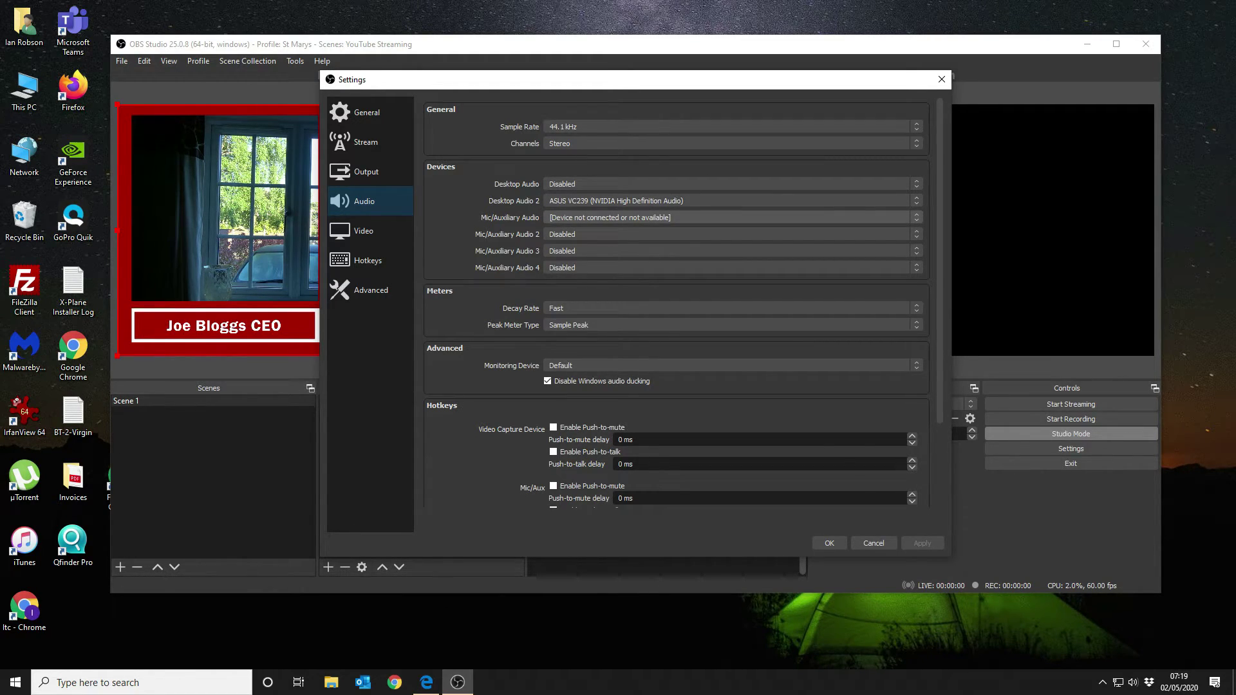
{"action": "left_click", "coordinate": [732, 217]}
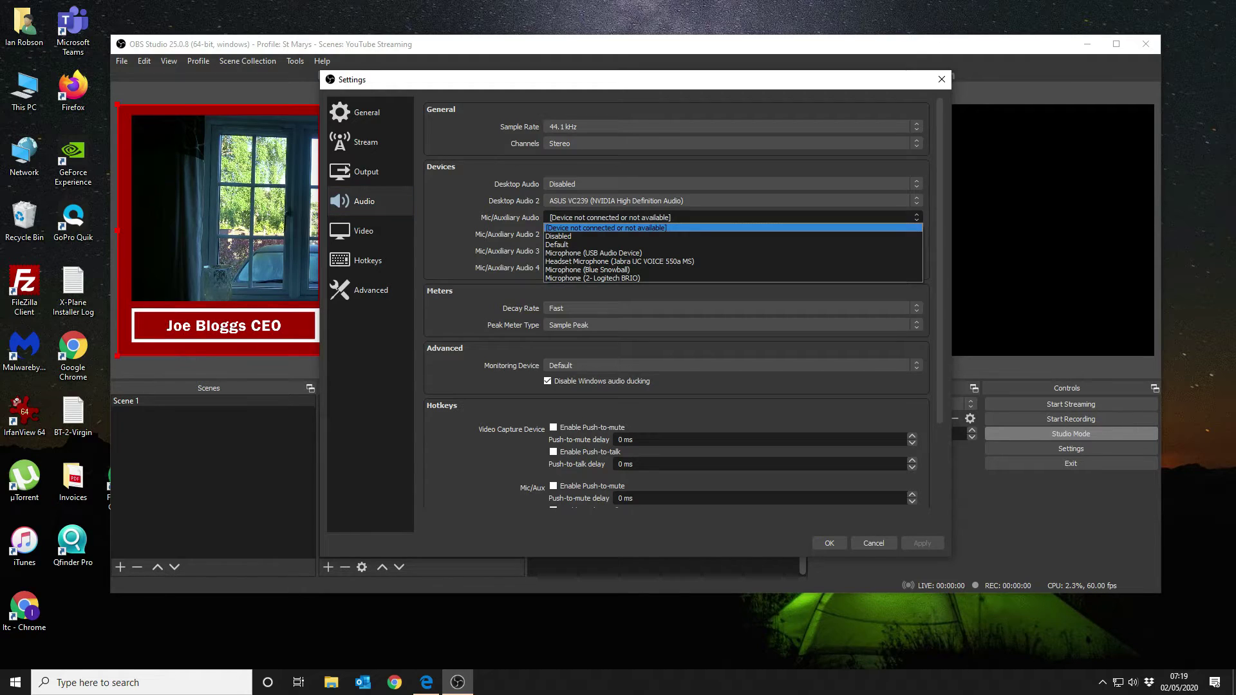
{"action": "key", "text": "Down"}
{"action": "key", "text": "Down"}
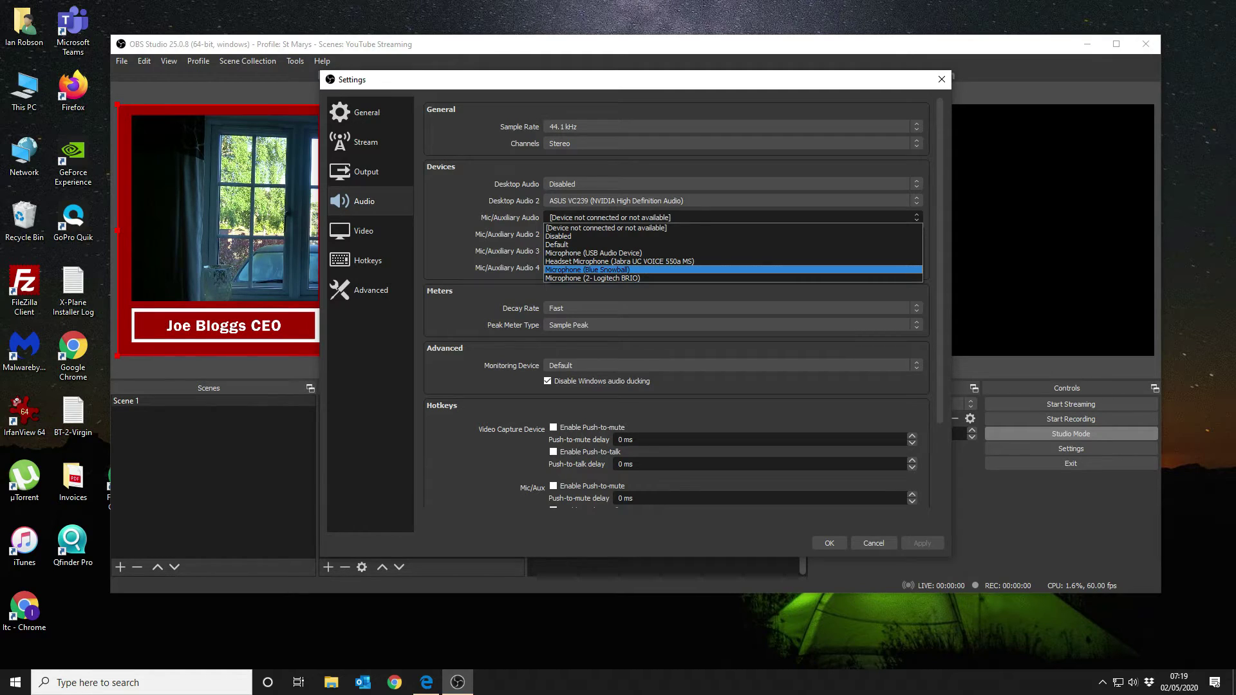
{"action": "key", "text": "Down"}
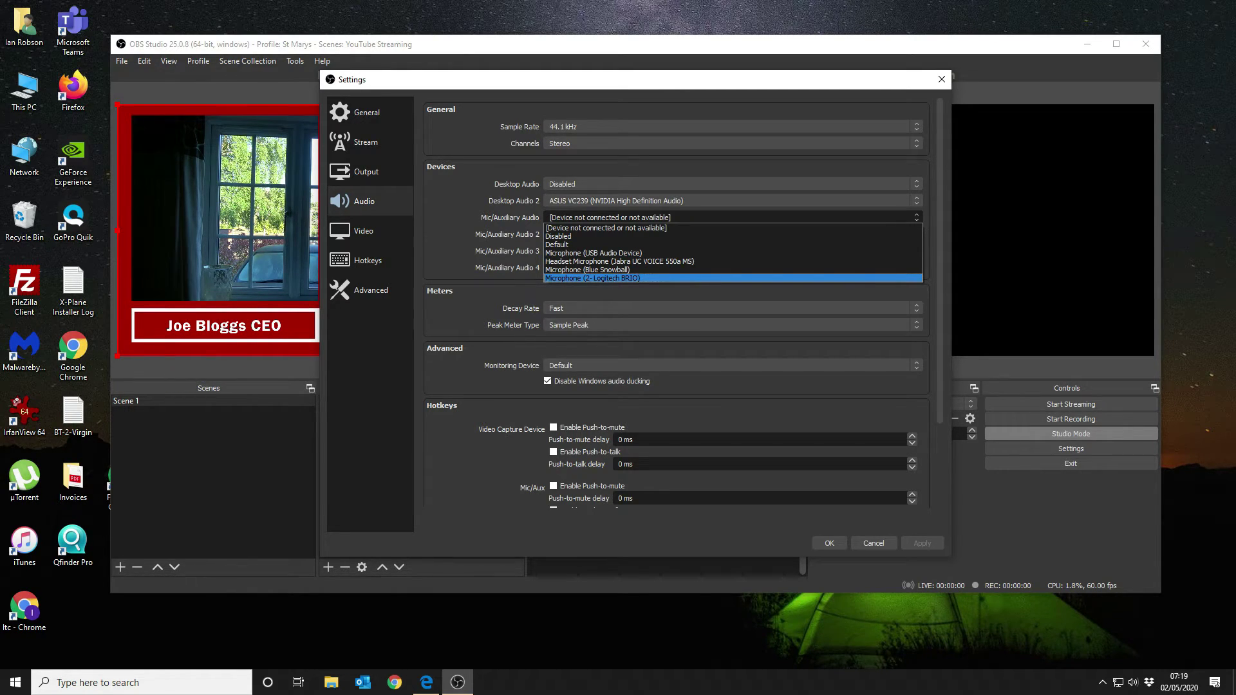
{"action": "key", "text": "Up"}
{"action": "key", "text": "Up"}
{"action": "key", "text": "Up"}
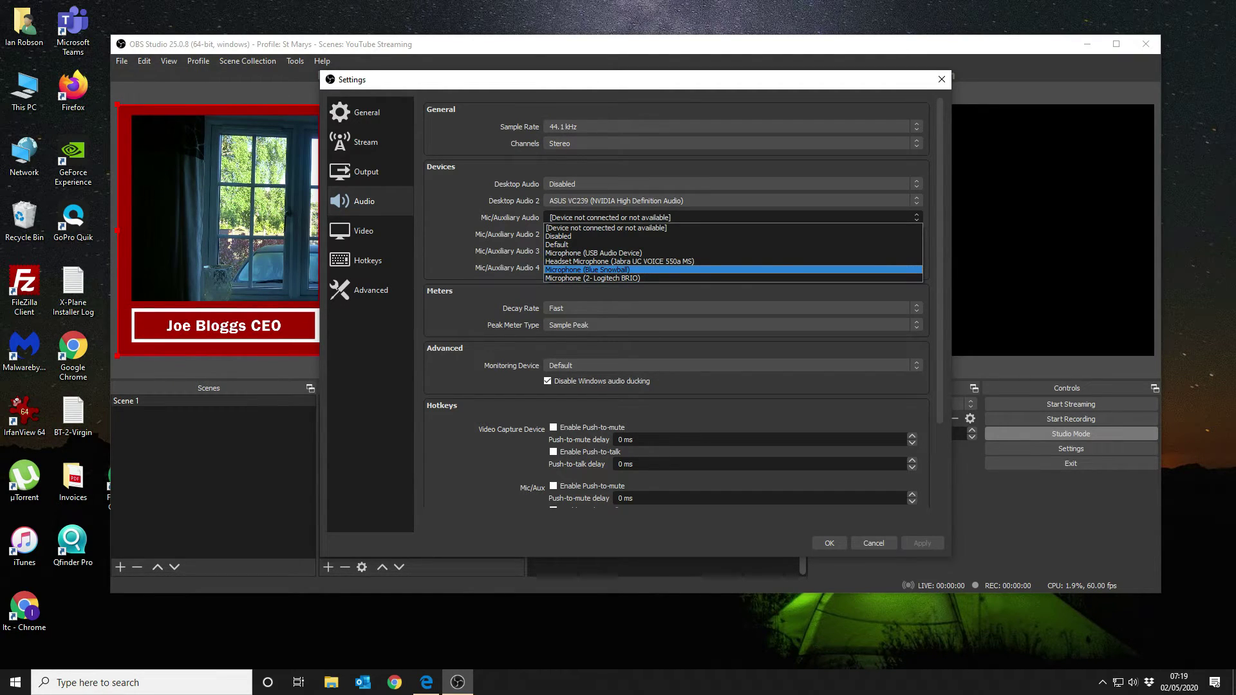
{"action": "left_click", "coordinate": [587, 269]}
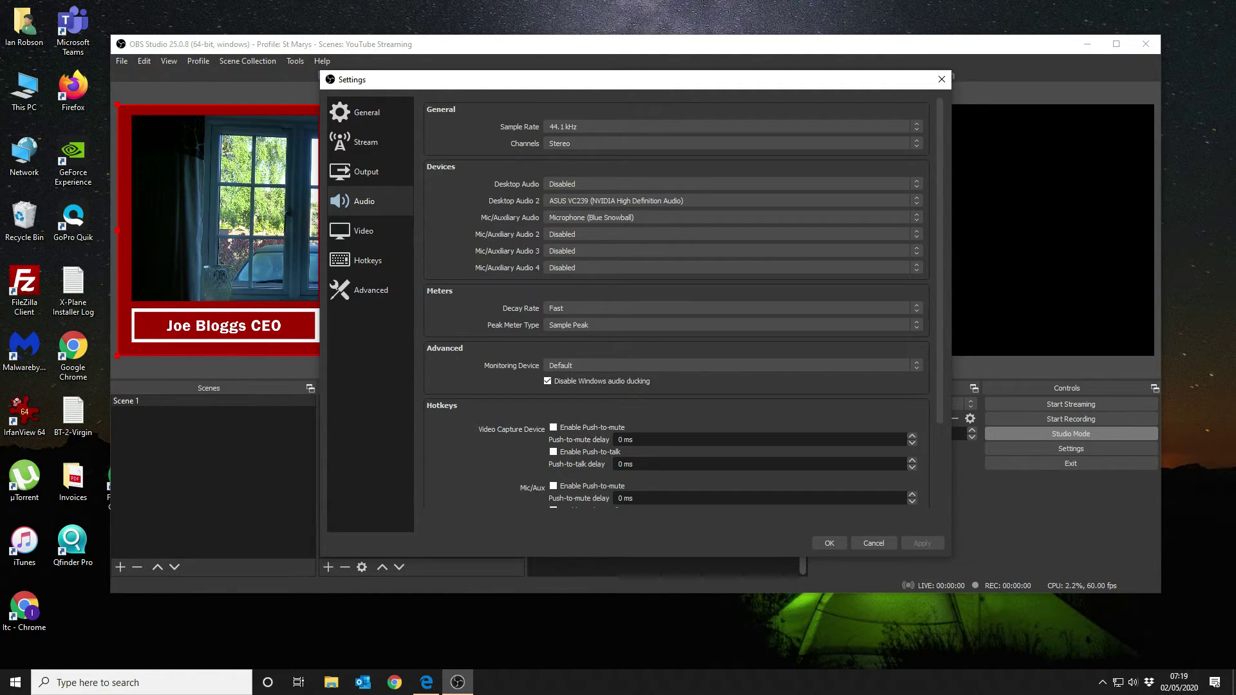
{"action": "left_click", "coordinate": [829, 543]}
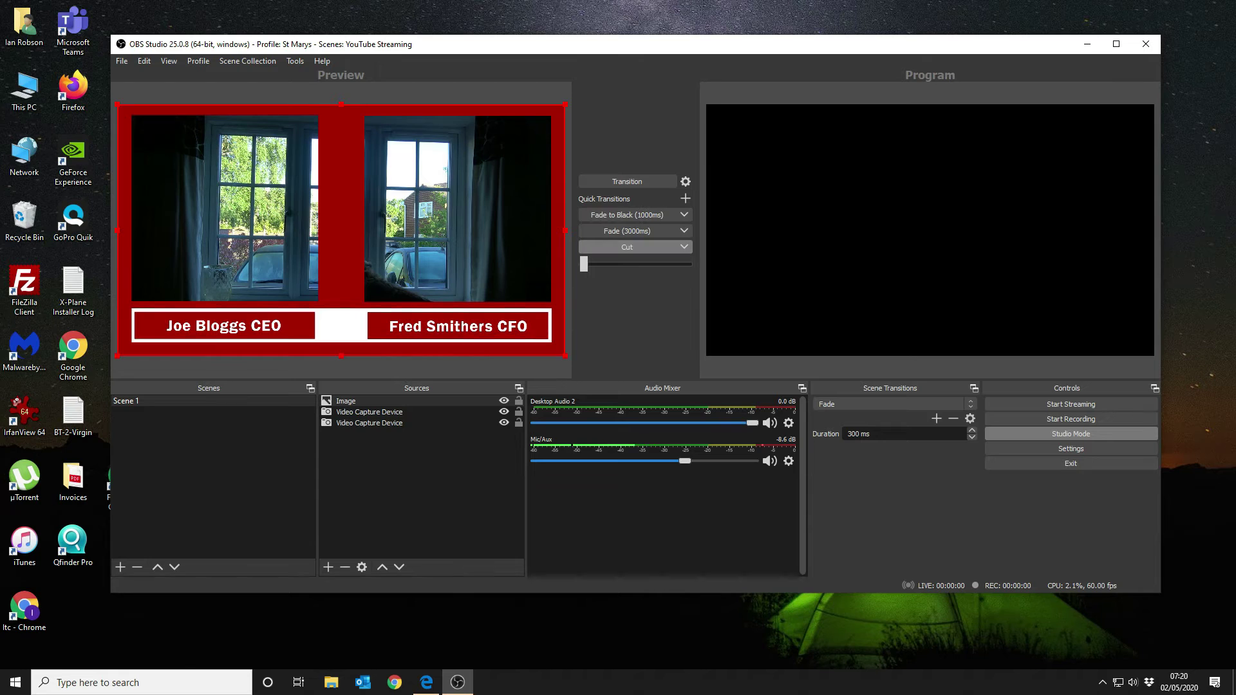
Step: Send Scene 1 to the program output with the 3000 ms fade and add a new scene named Scene 2
{"action": "left_click", "coordinate": [626, 231]}
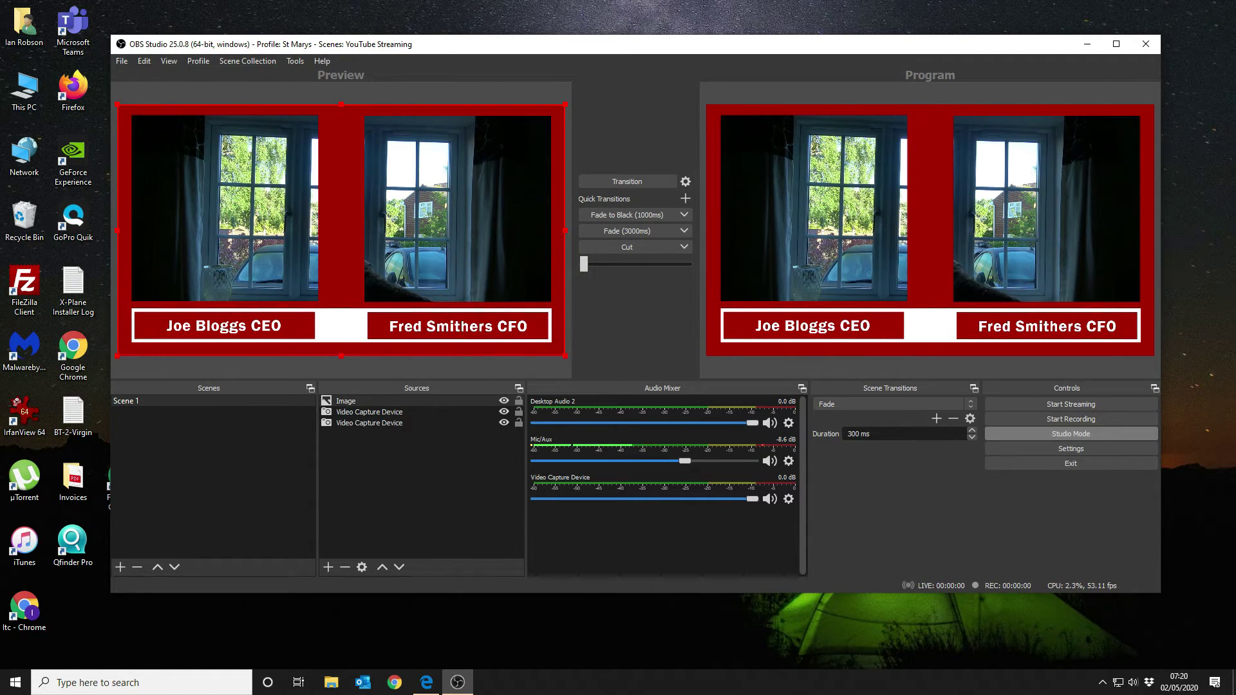
{"action": "left_click", "coordinate": [120, 567]}
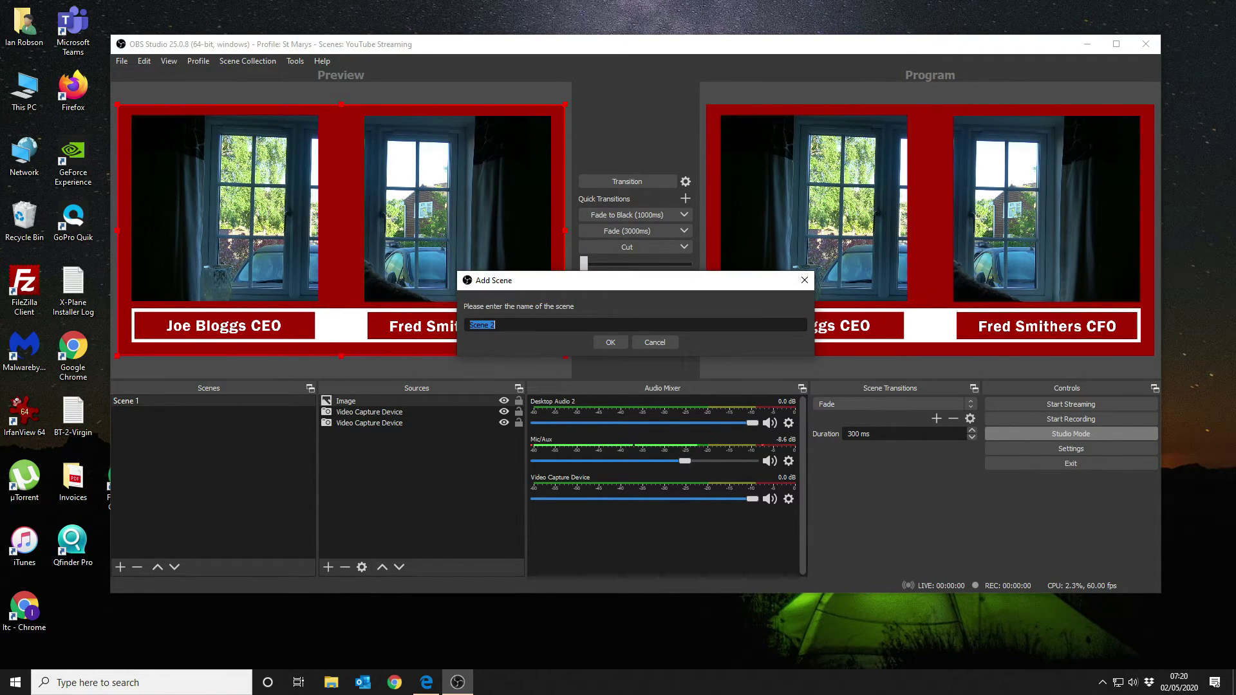
{"action": "key", "text": "Return"}
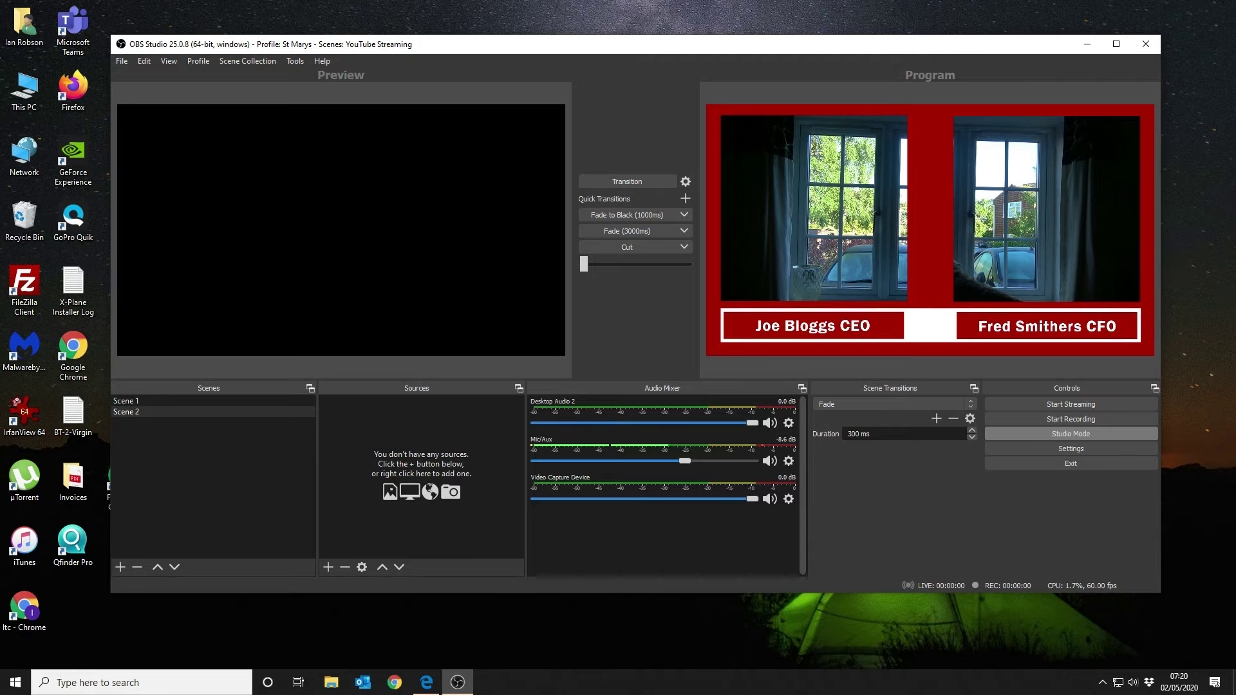
{"action": "left_click", "coordinate": [328, 567]}
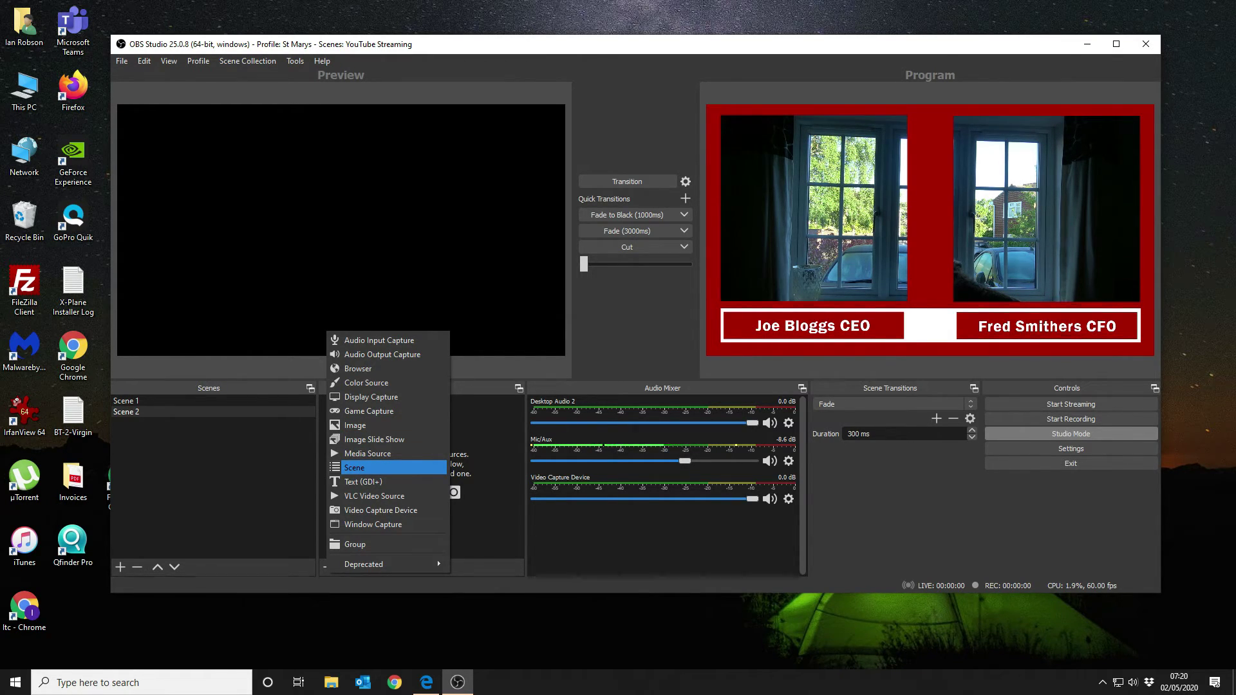
{"action": "key", "text": "Return"}
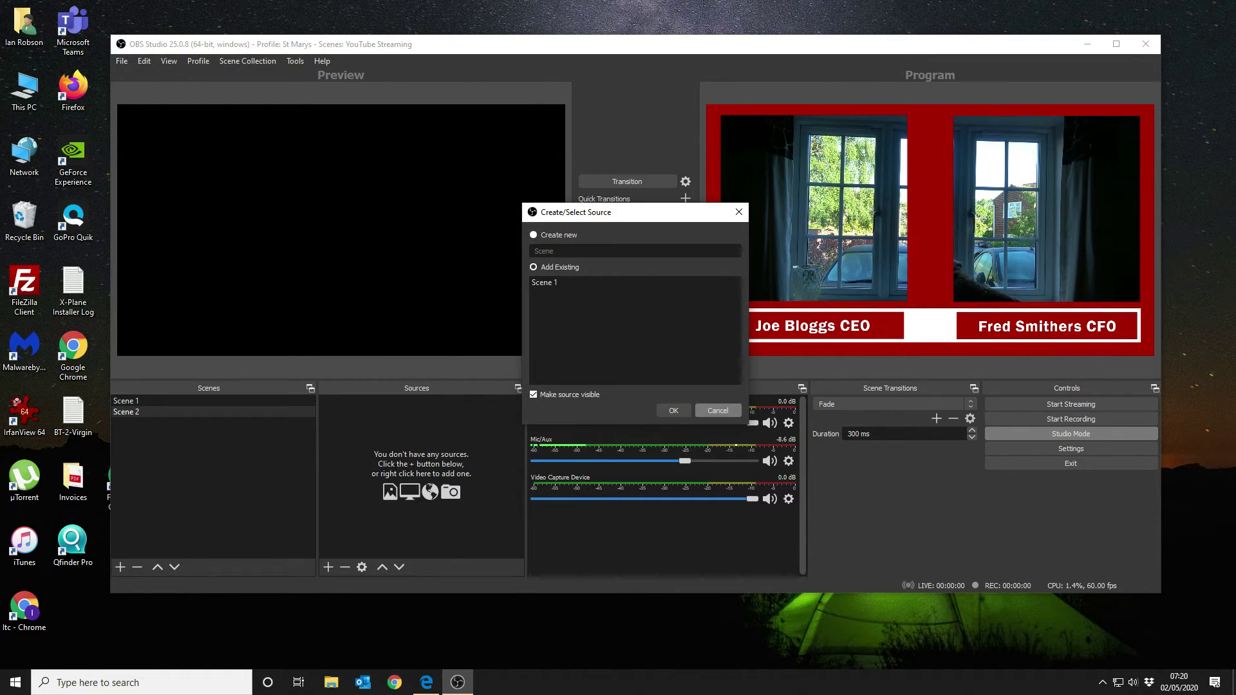
{"action": "left_click", "coordinate": [718, 410]}
Step: Add a visible Display Capture source to Scene 2, capturing Display 1: 1920x1080 @ 0,0 with the cursor included
{"action": "left_click", "coordinate": [329, 567]}
{"action": "key", "text": "Up"}
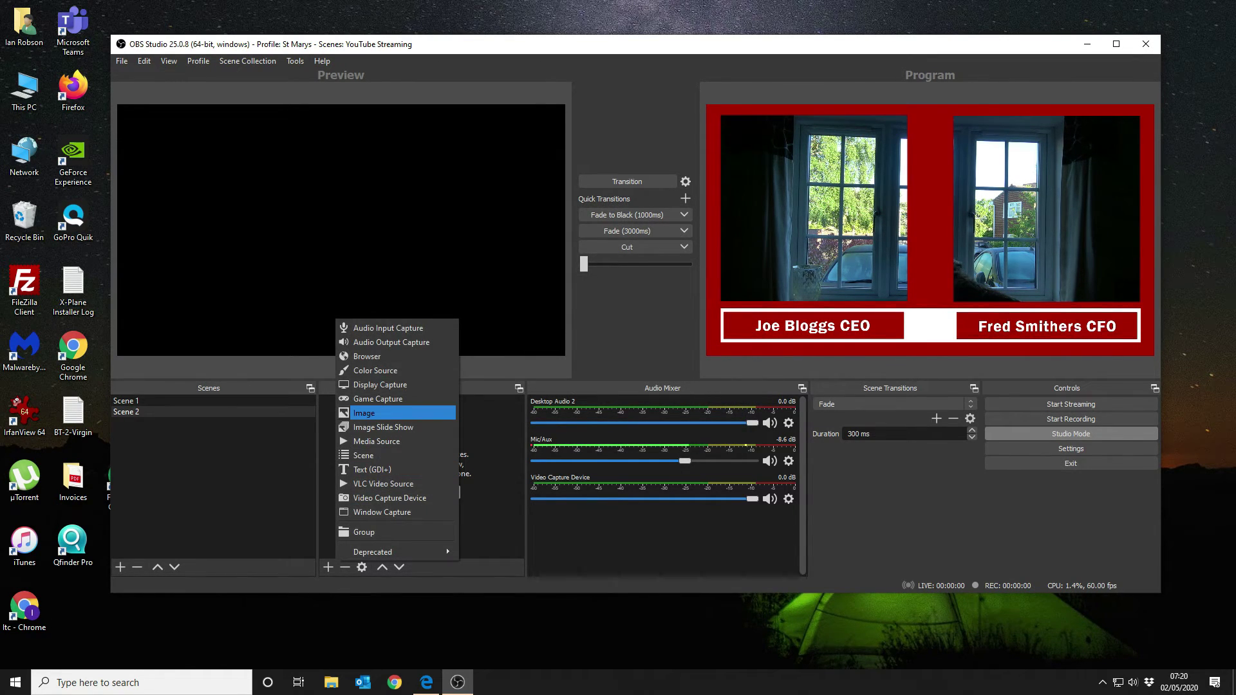
{"action": "key", "text": "Up"}
{"action": "key", "text": "Up"}
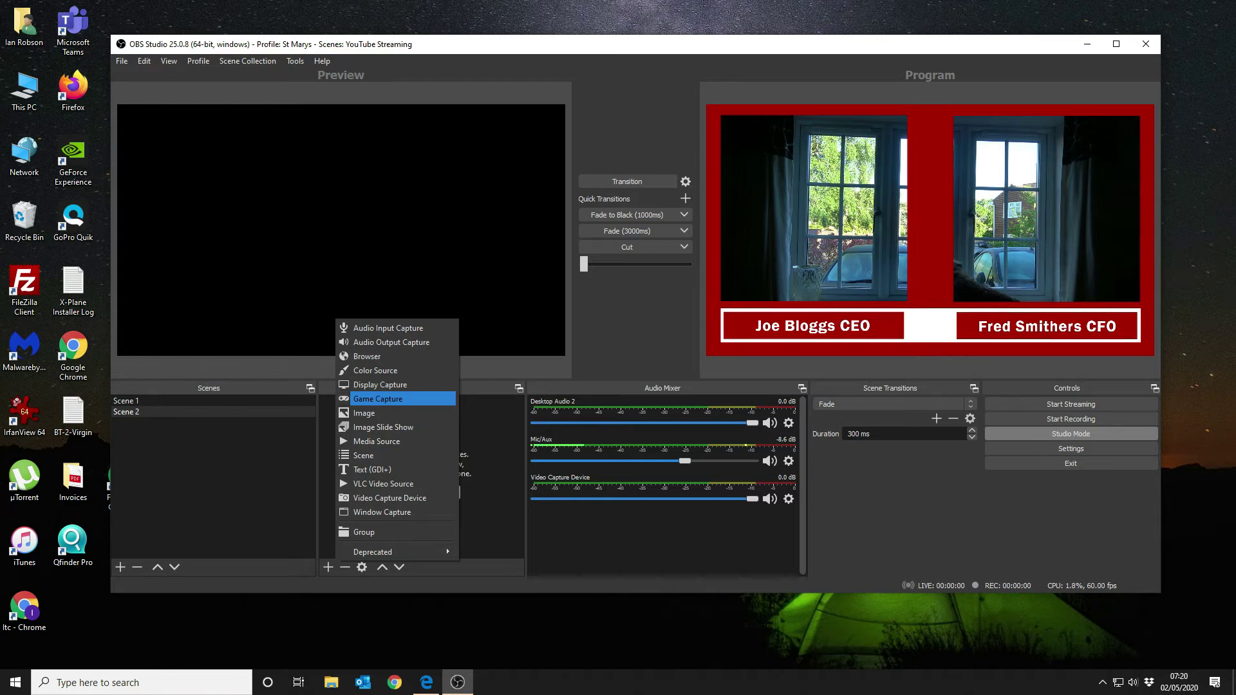
{"action": "key", "text": "Return"}
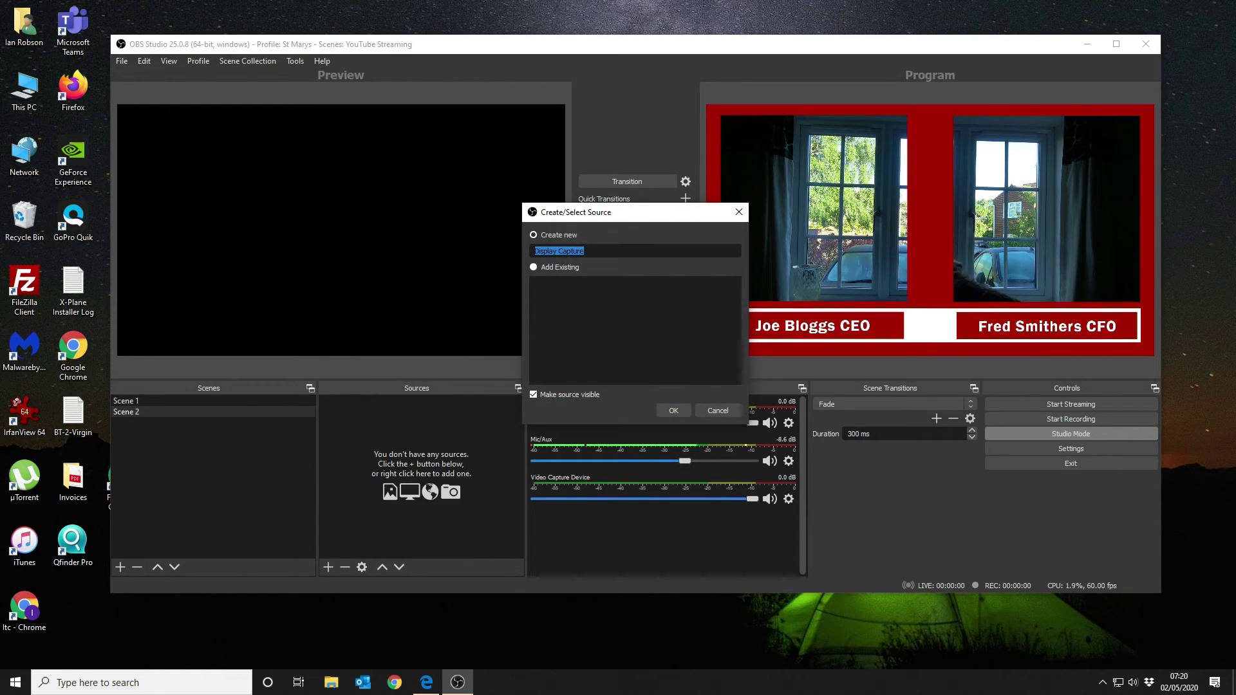
{"action": "key", "text": "Return"}
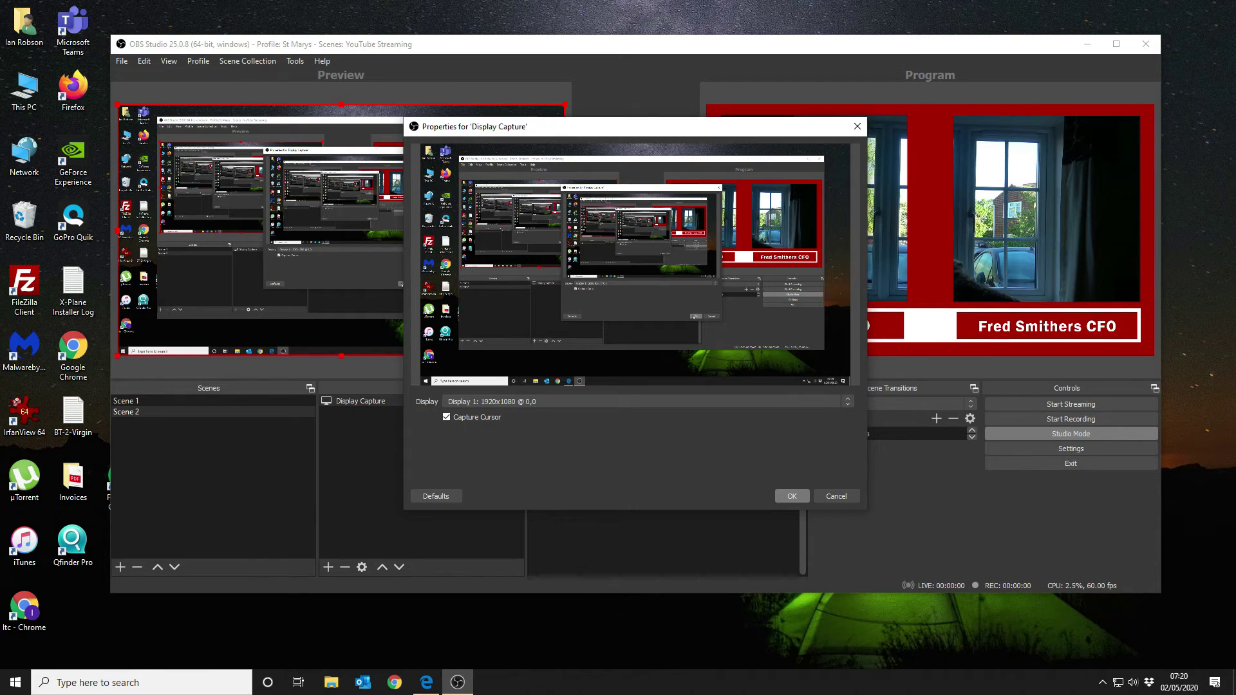
{"action": "left_click", "coordinate": [791, 496]}
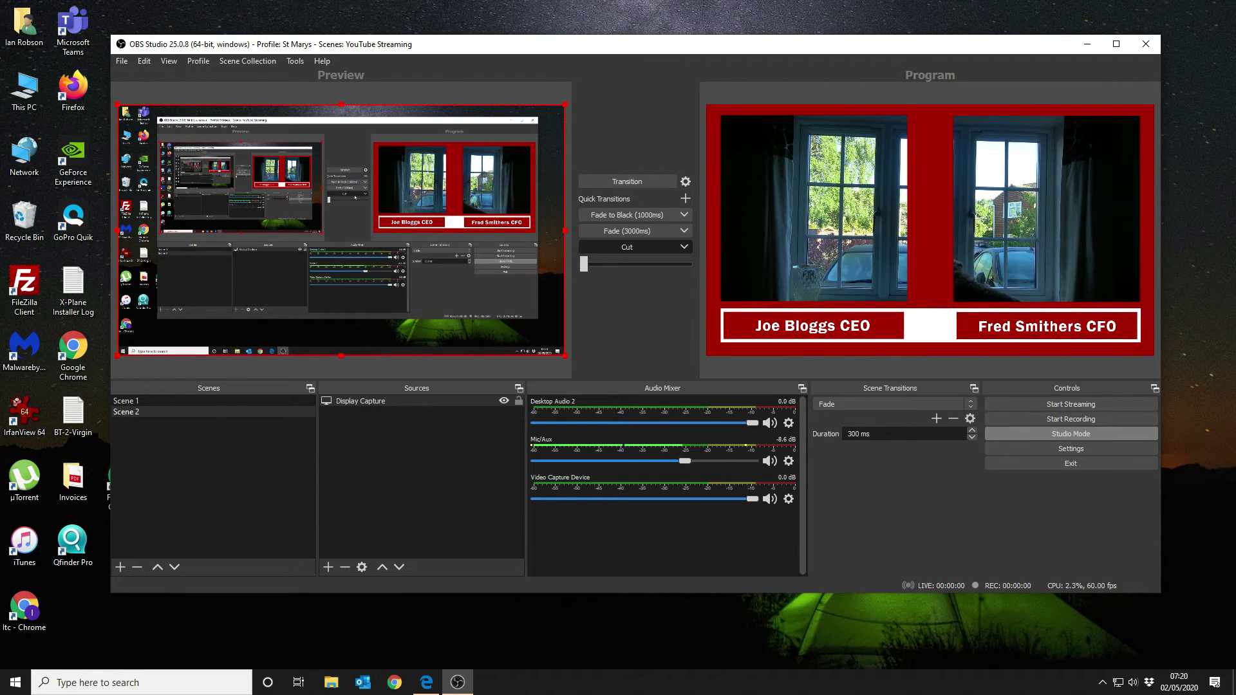
Step: Cut the program output to Scene 2's display capture and cut back to the two-camera overlay in Scene 1
{"action": "left_click", "coordinate": [650, 247]}
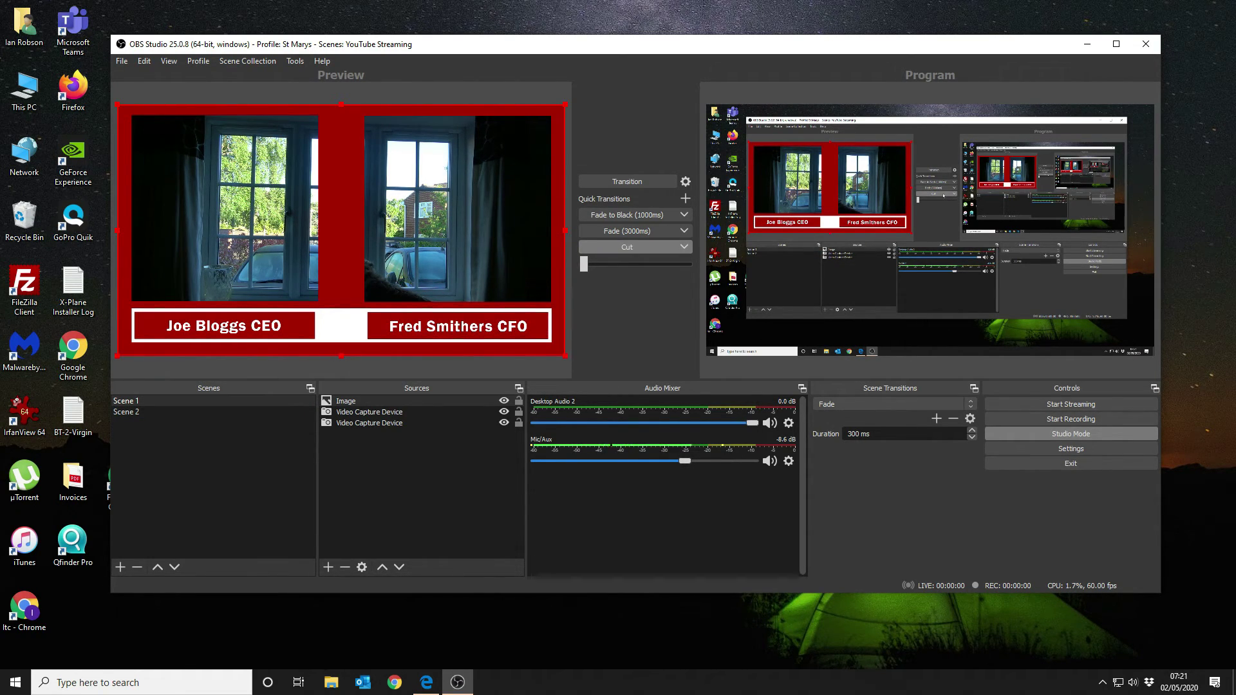
{"action": "left_click", "coordinate": [627, 247]}
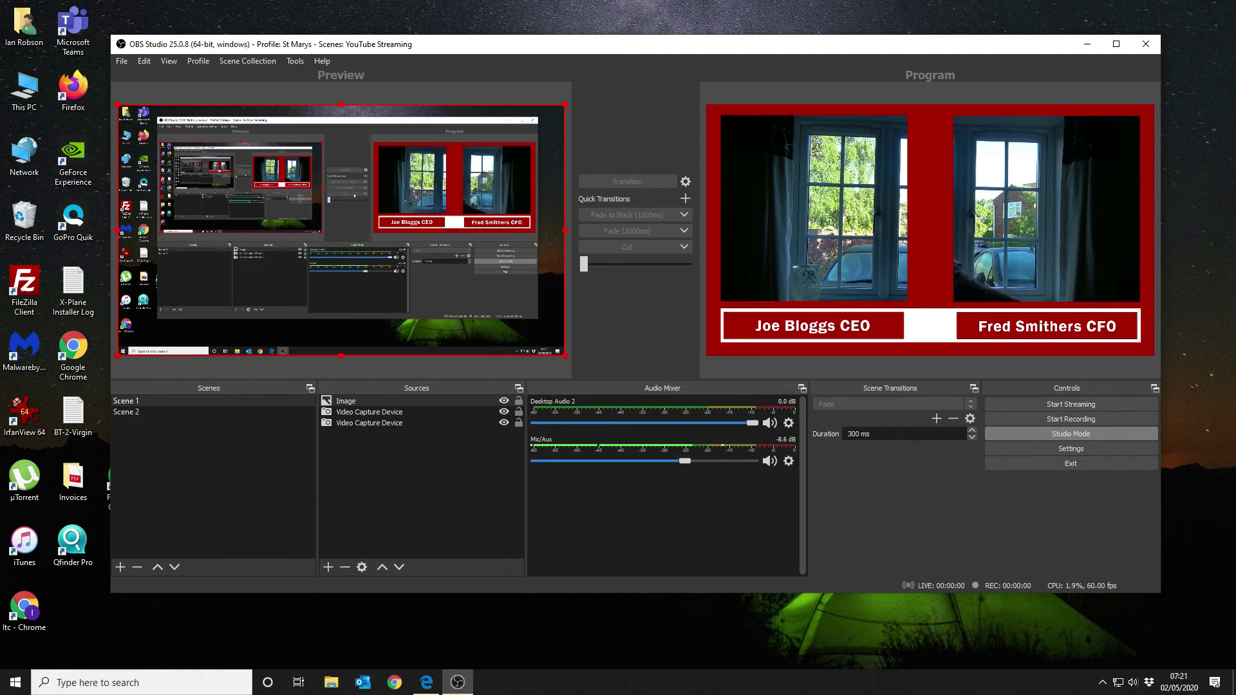